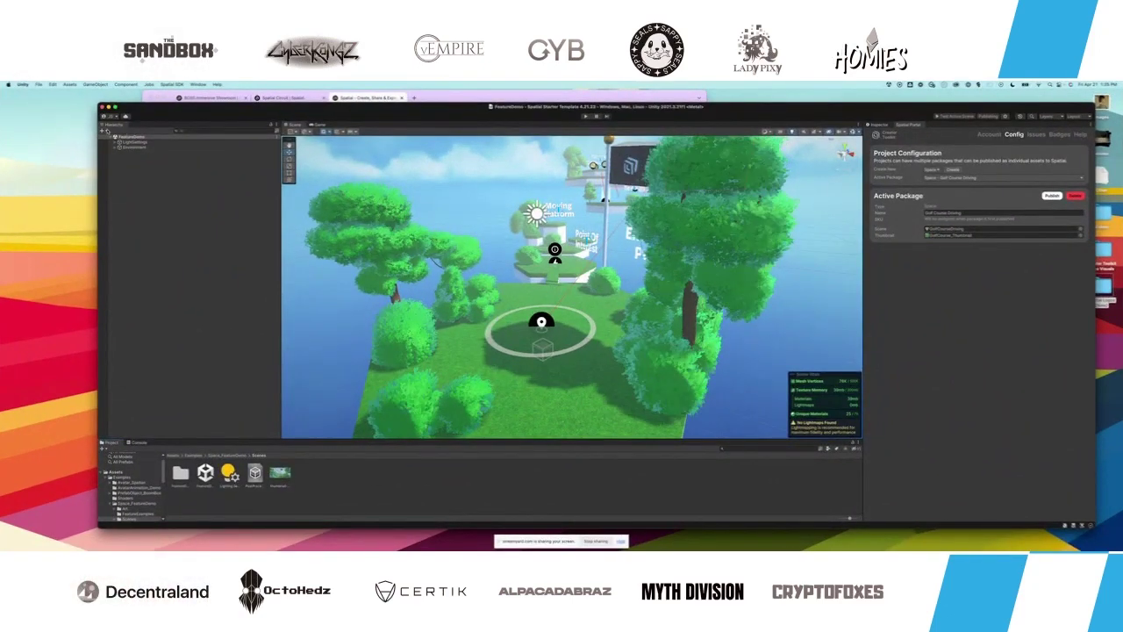
- Frame the Quest platform, select the Environment Settings Overrides object in the scene, and open the Examples asset folder
click(115, 147)
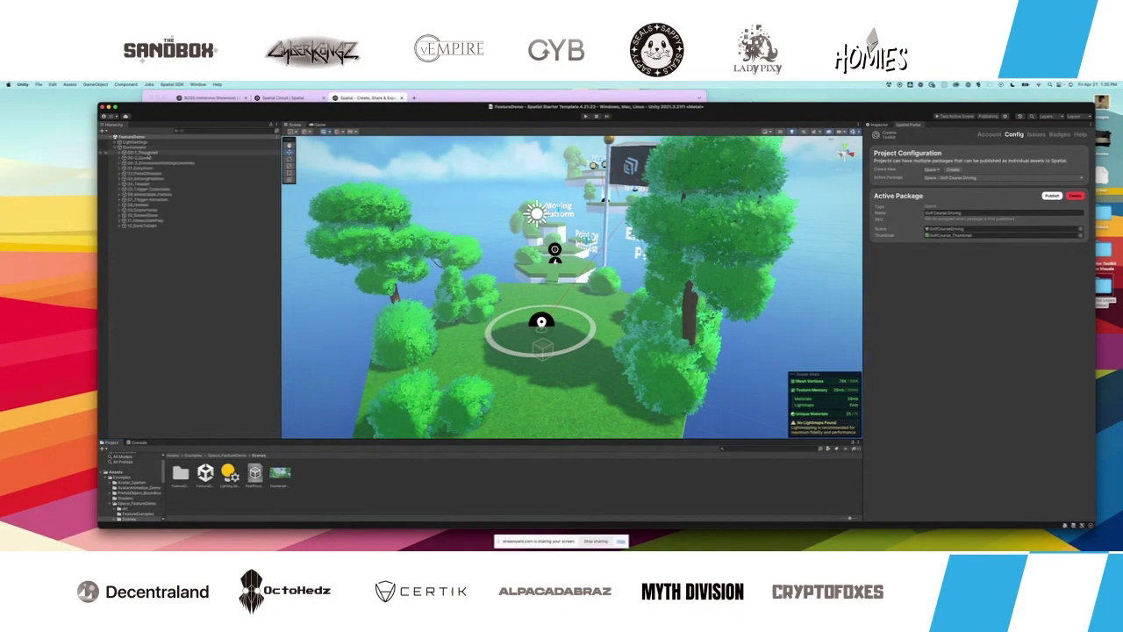
double_click(145, 158)
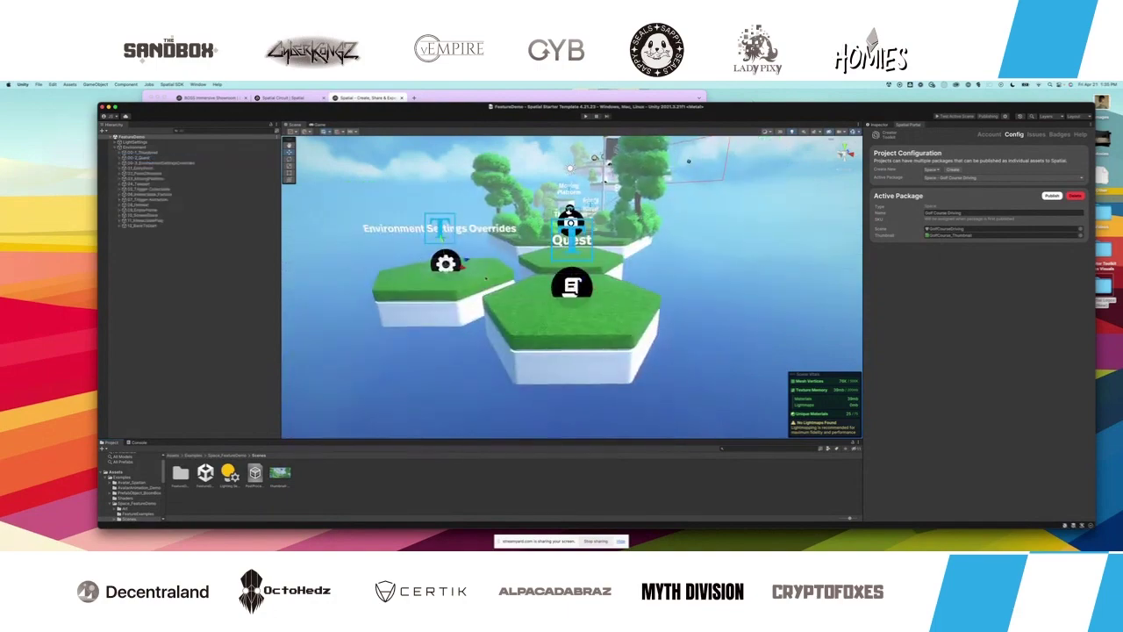
click(446, 264)
alt+drag(399, 264, 416, 259)
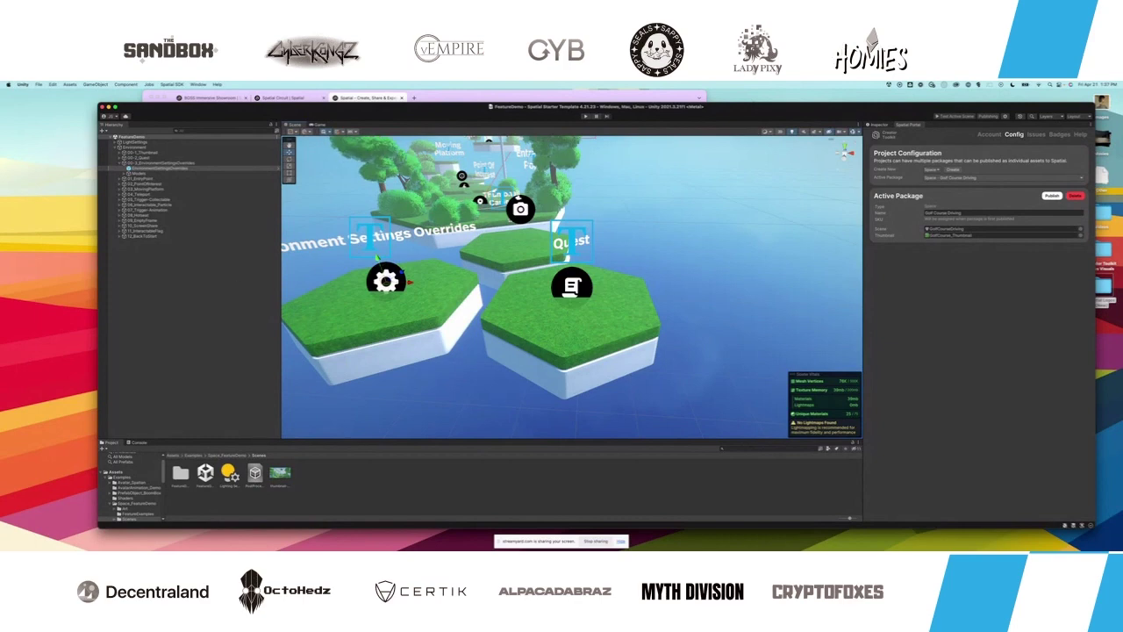
click(194, 456)
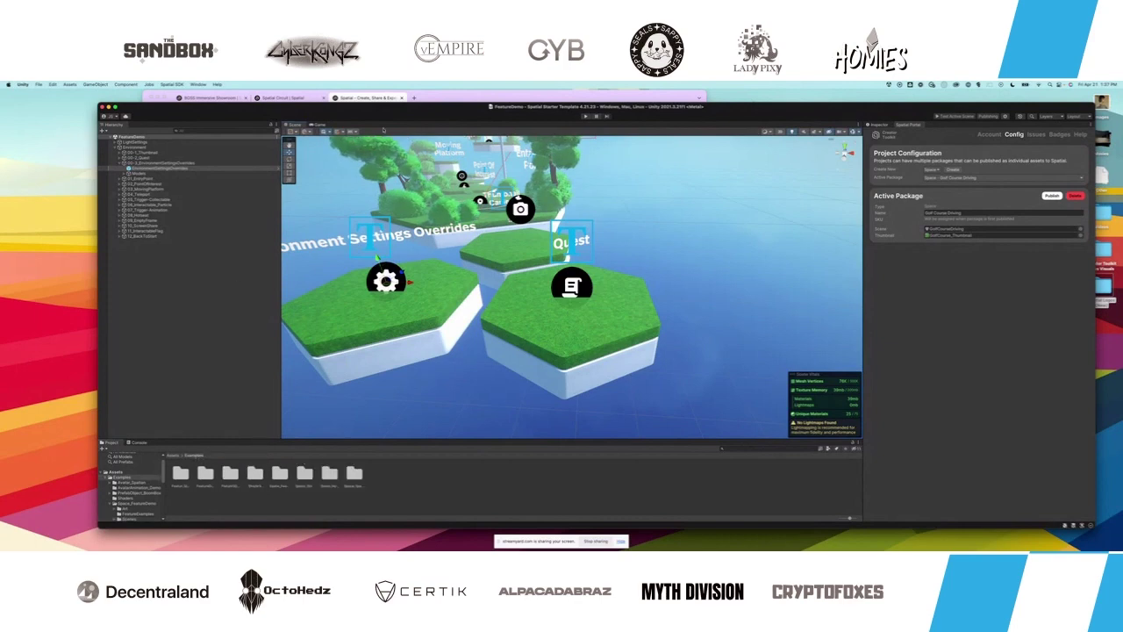
- Switch to the Chrome browser and open docs.spatial.io in a new tab
click(416, 97)
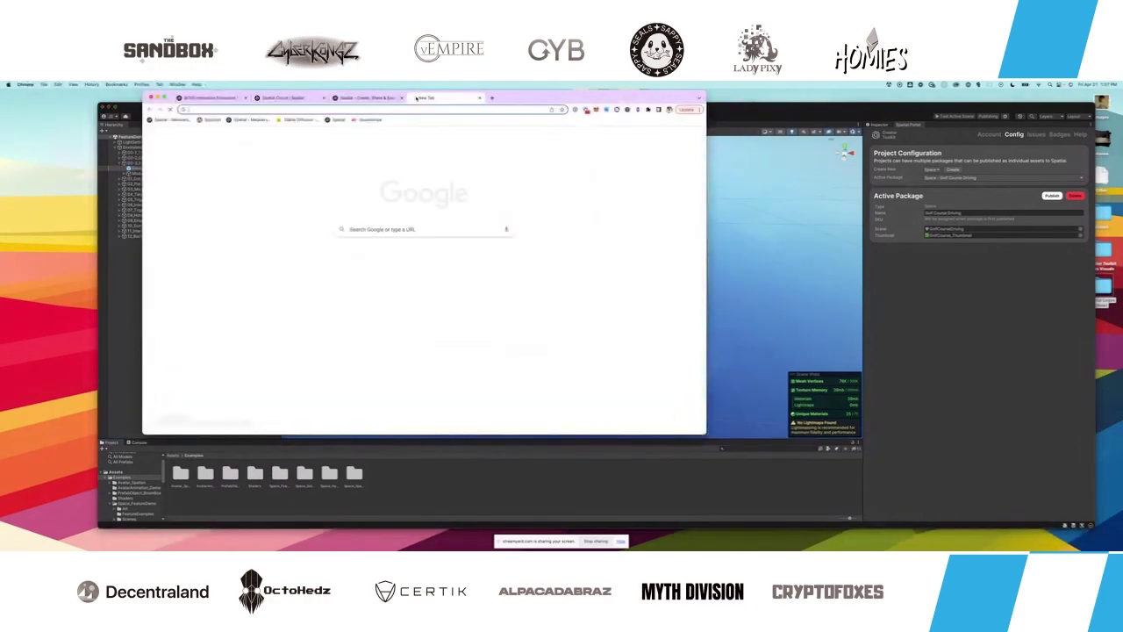
text(docs.spatial.io)
key(Return)
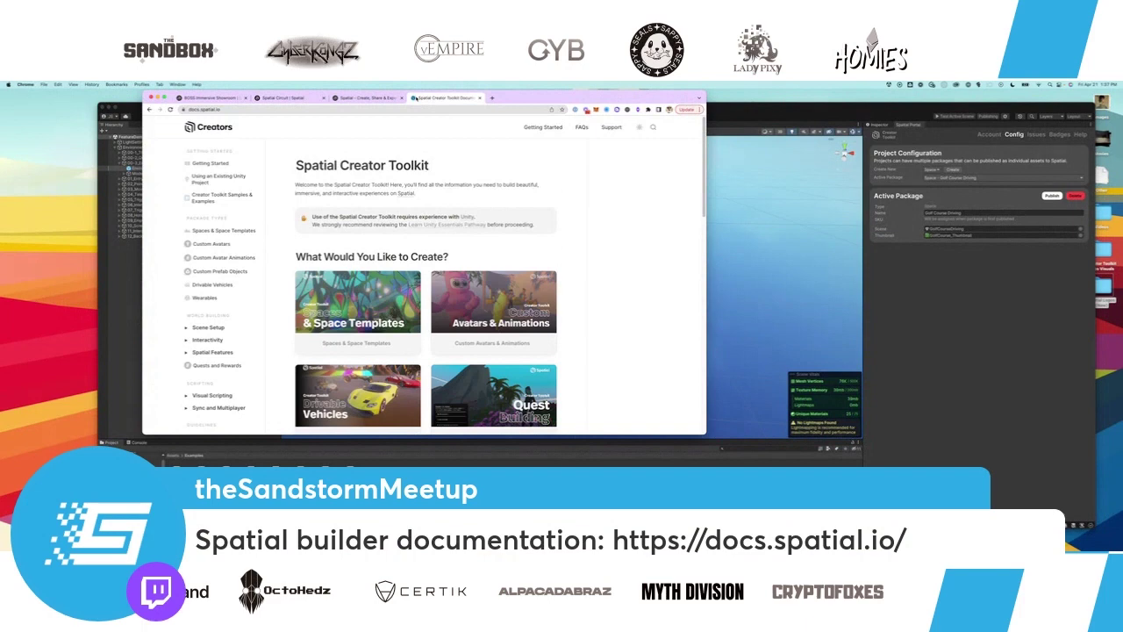
- Review the "What Would You Like to Create?" categories on the Spatial Creator Toolkit documentation home page
scroll(570, 183, down, 2)
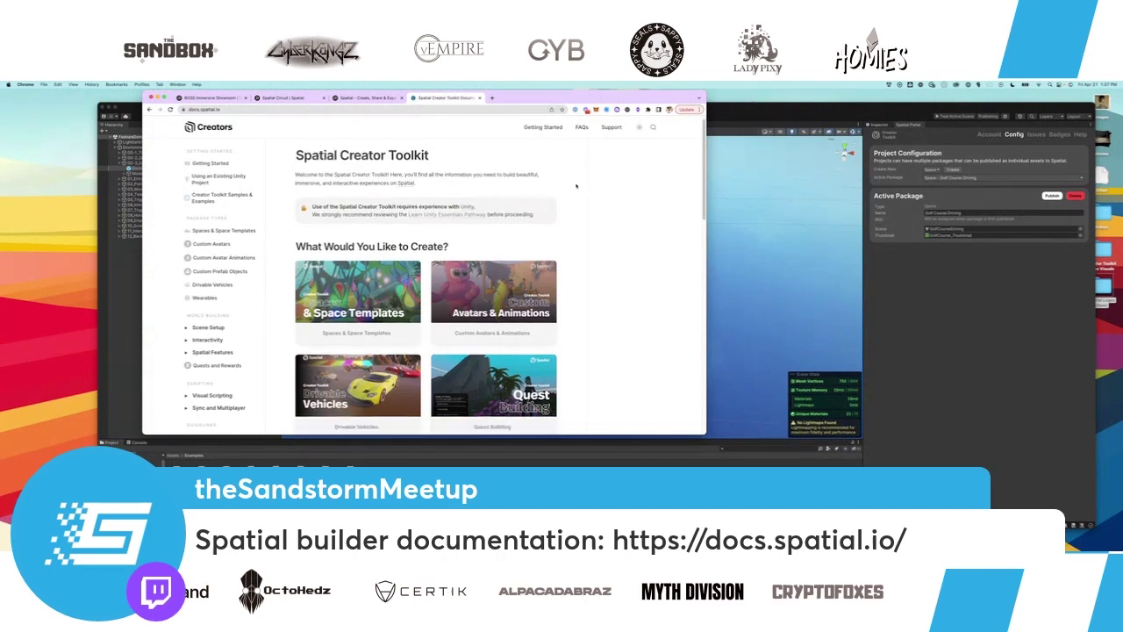
scroll(575, 185, down, 2)
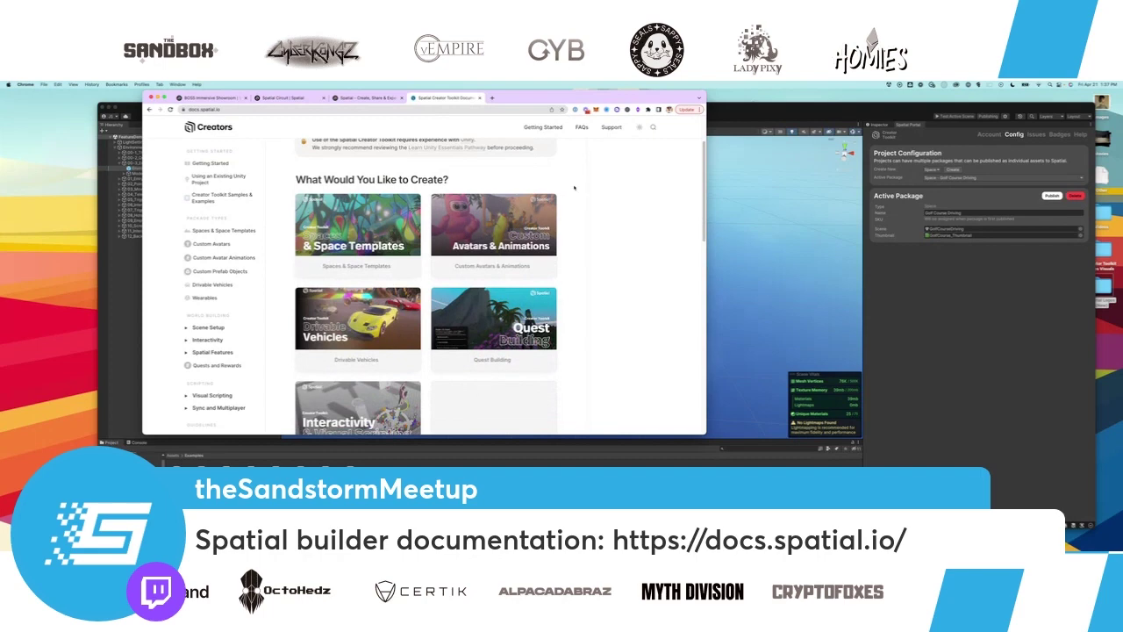
scroll(575, 187, down, 1)
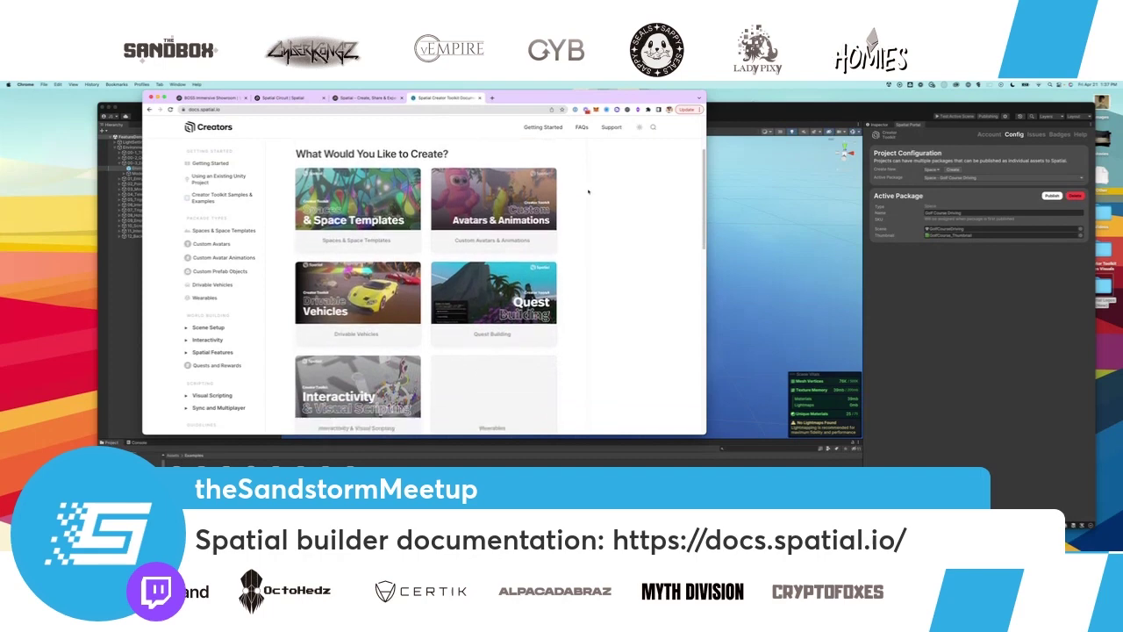
scroll(583, 190, down, 1)
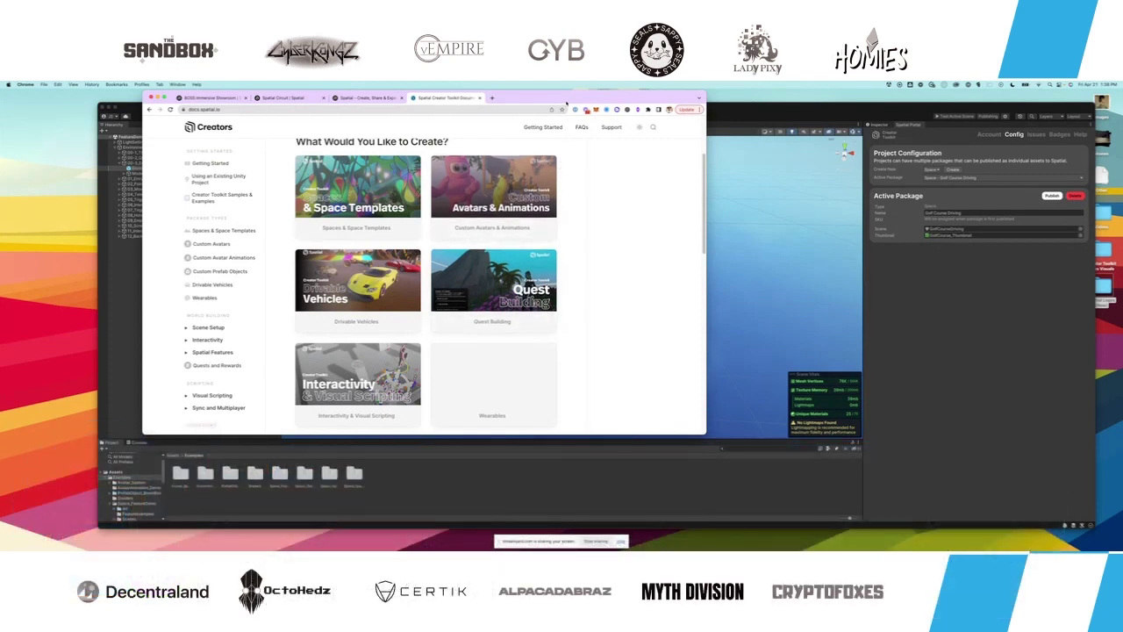
drag(567, 104, 670, 119)
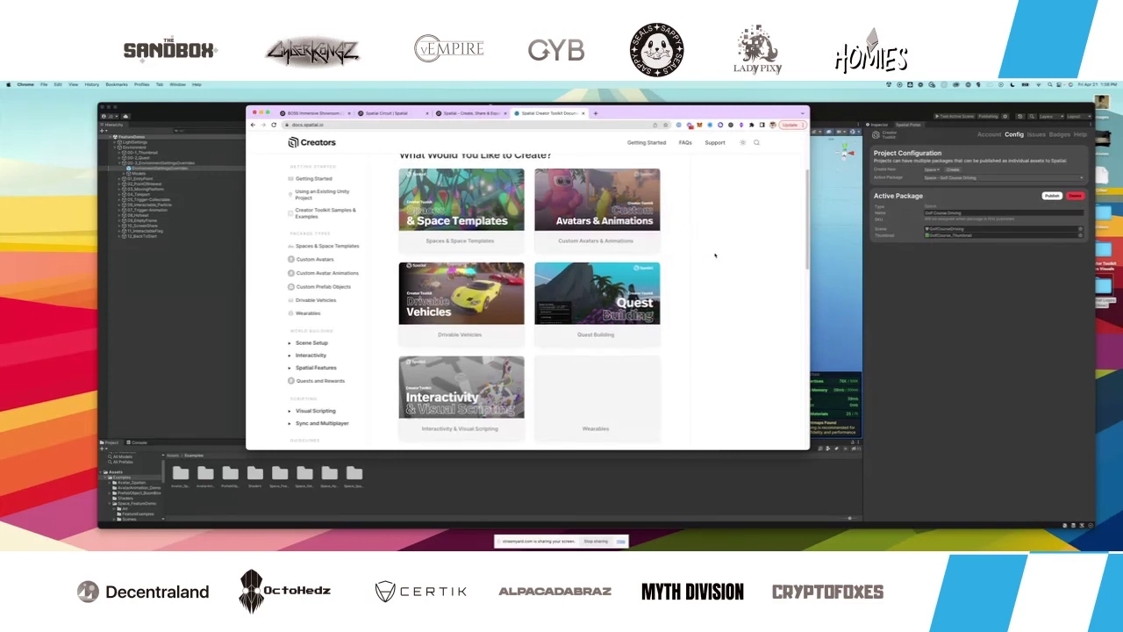
scroll(715, 251, down, 2)
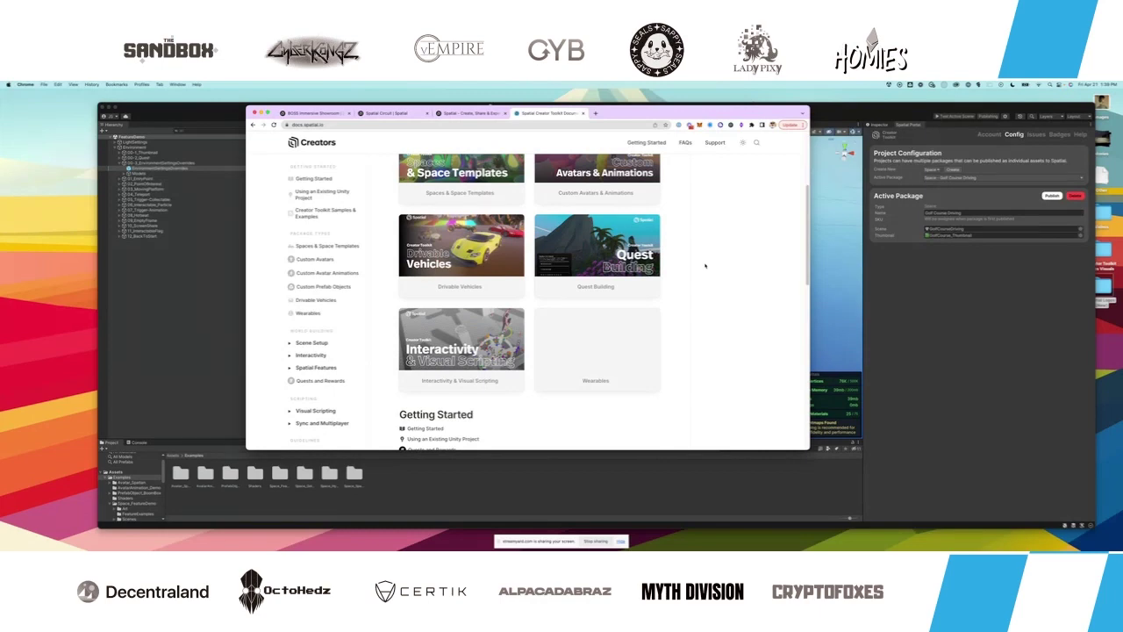
- Open the Creator Toolkit Samples & Examples page and look through the Spatial Official Samples
click(320, 212)
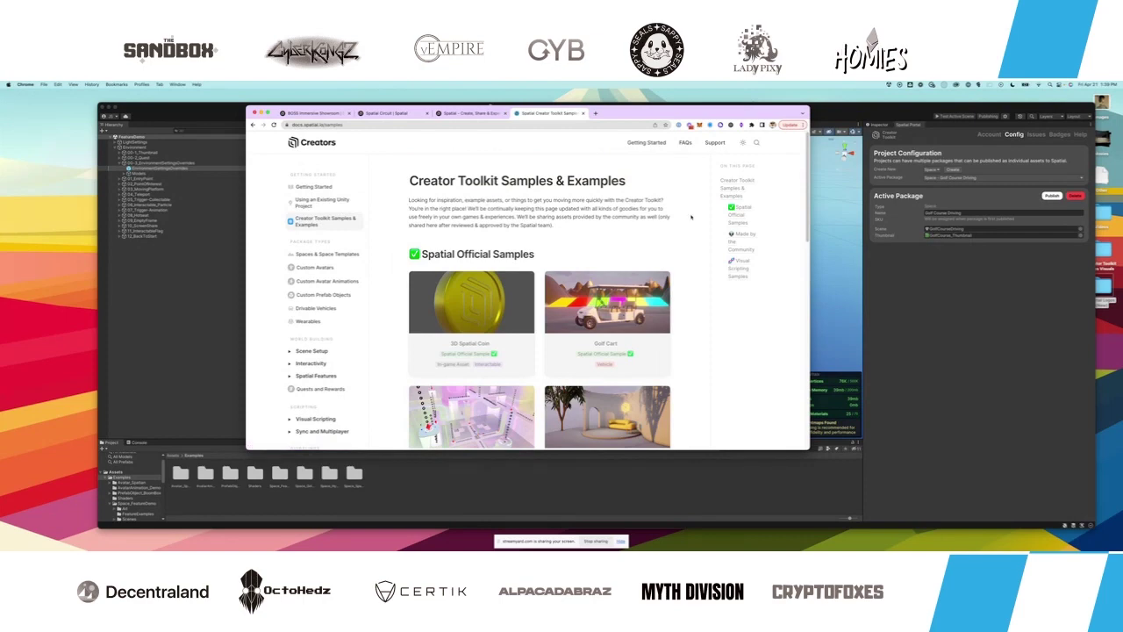
scroll(692, 216, down, 1)
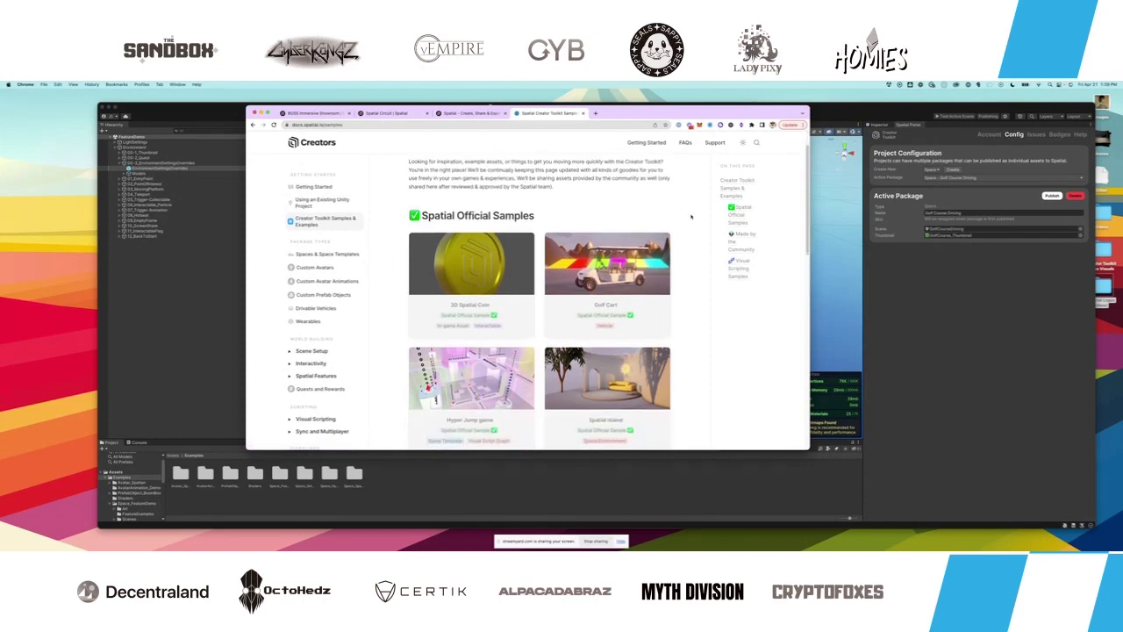
scroll(692, 217, down, 2)
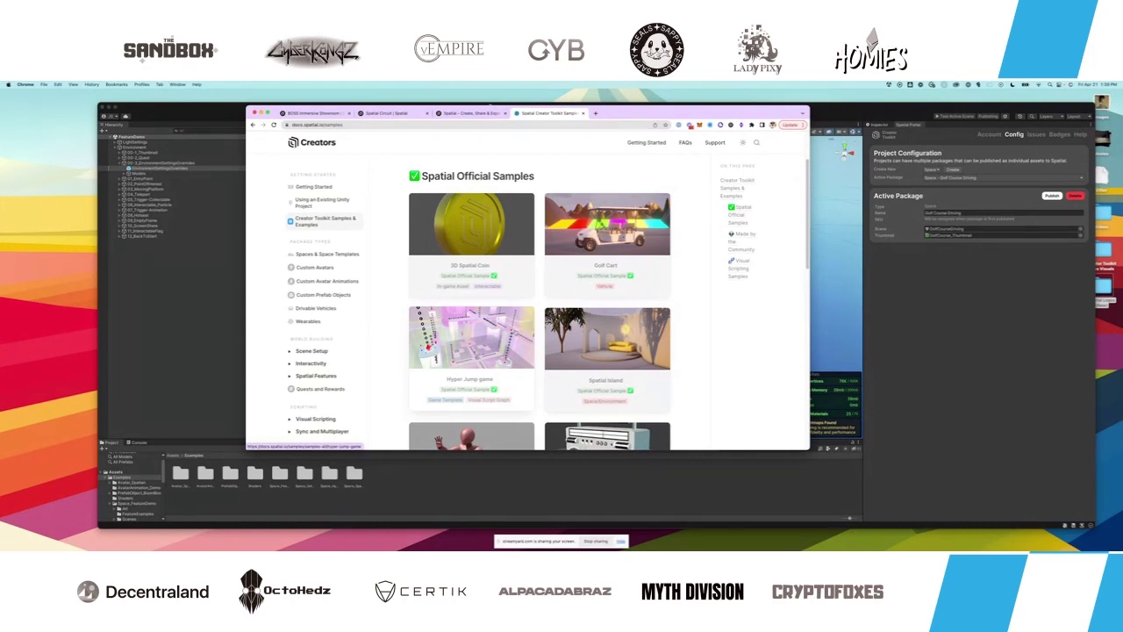
scroll(516, 333, down, 3)
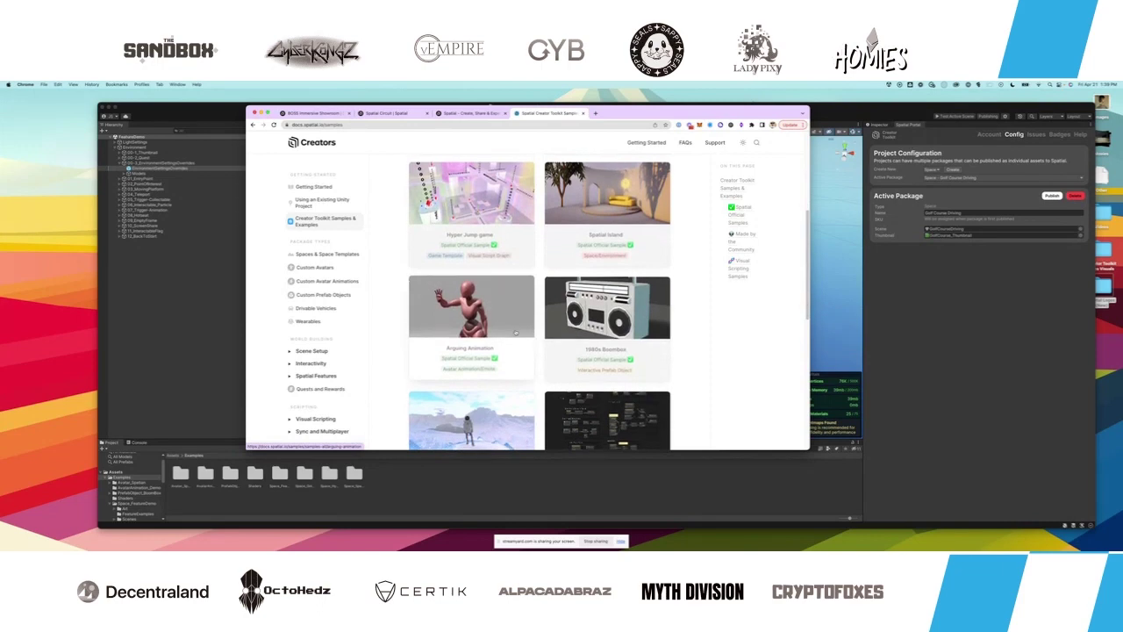
scroll(517, 331, down, 1)
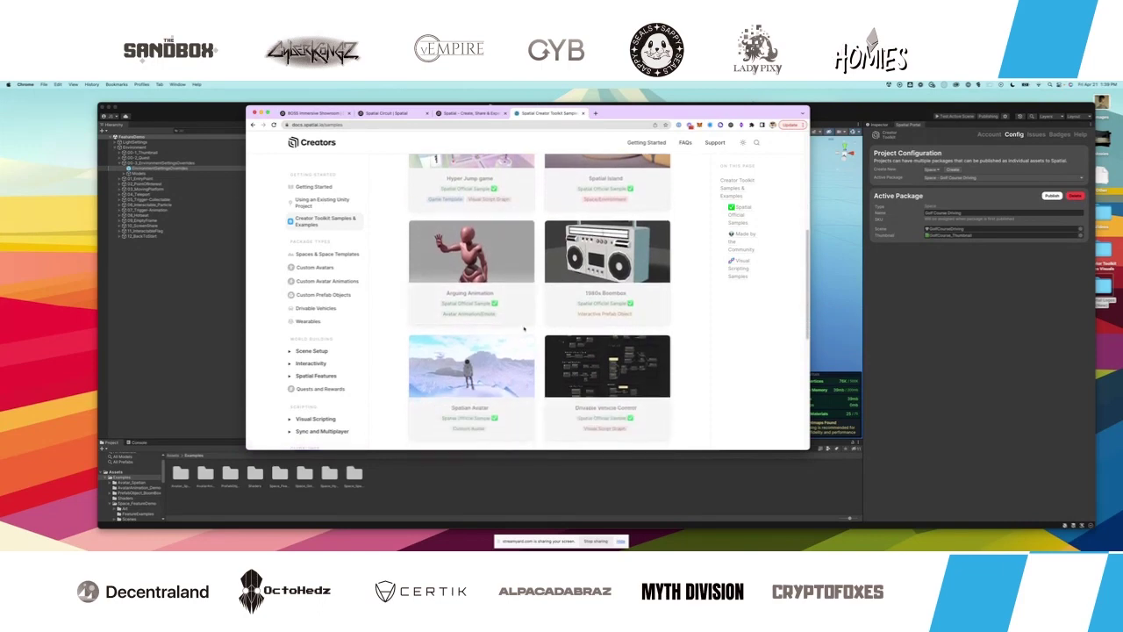
- Reposition the Unity window behind the browser and review the Made by the Community and Visual Scripting Samples sections
click(983, 322)
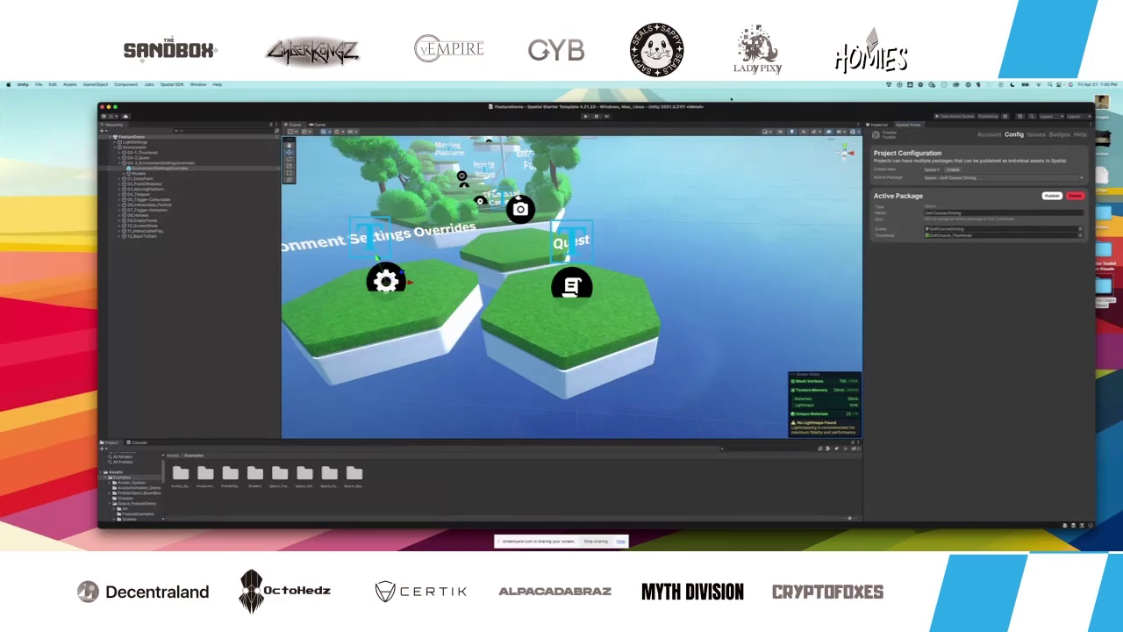
mouse_move(720, 105)
mouse_down()
mouse_move(706, 148)
mouse_move(701, 107)
mouse_up()
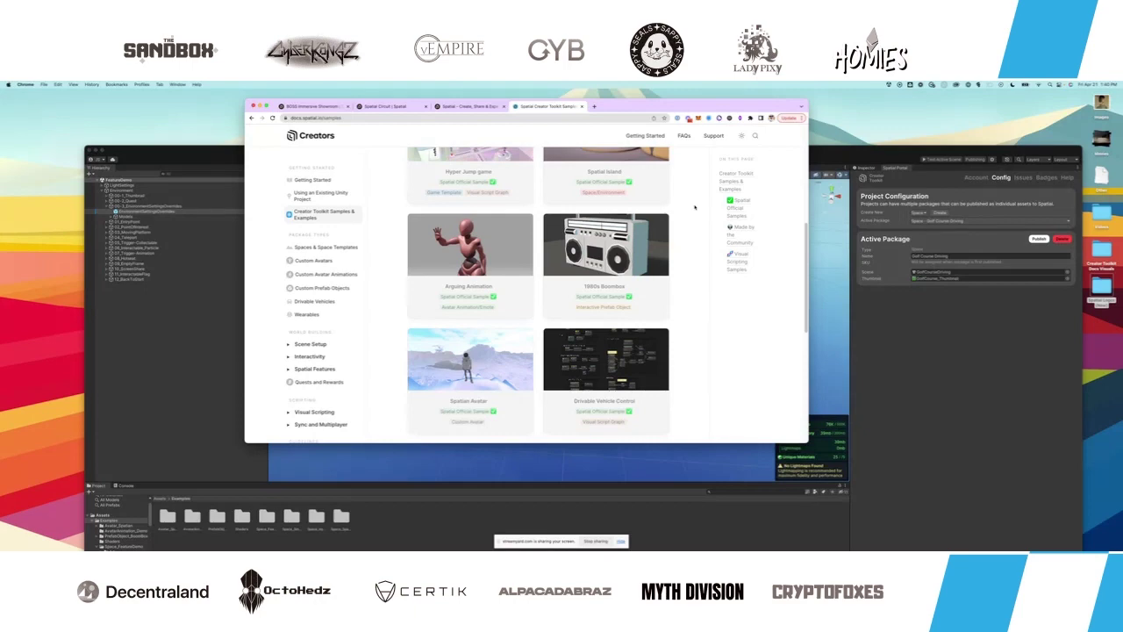
scroll(695, 207, down, 5)
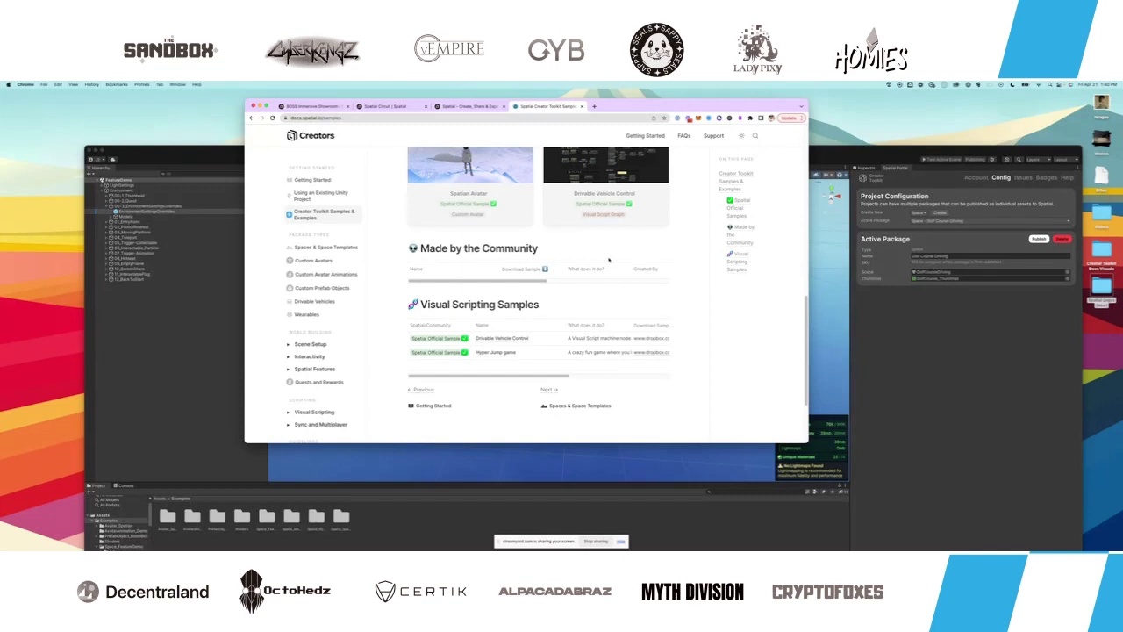
scroll(608, 259, up, 5)
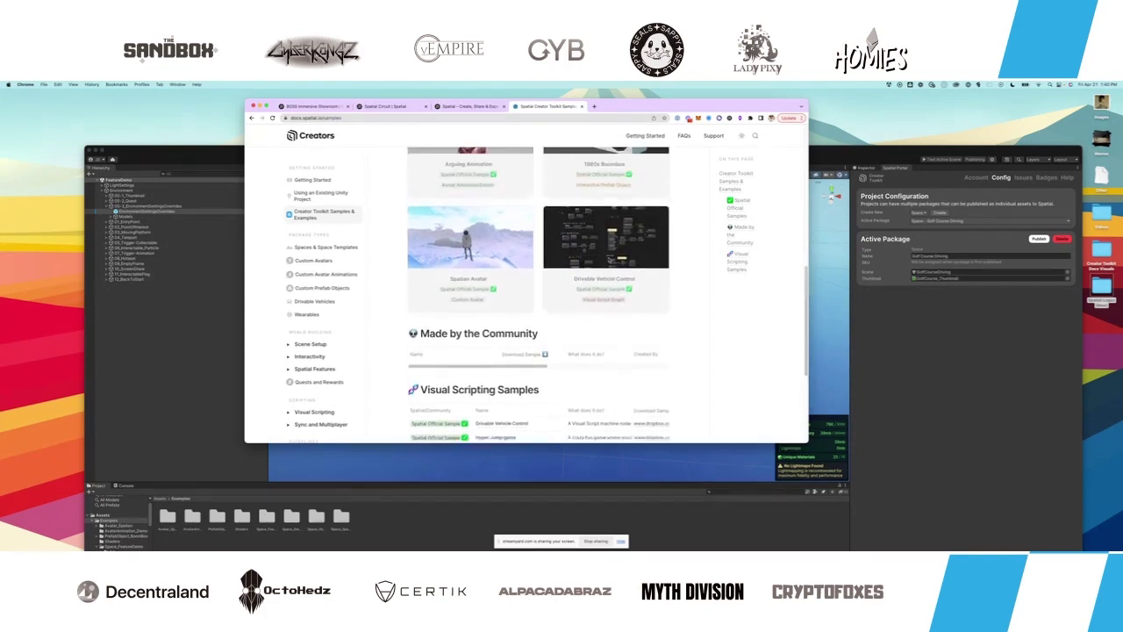
scroll(612, 259, up, 5)
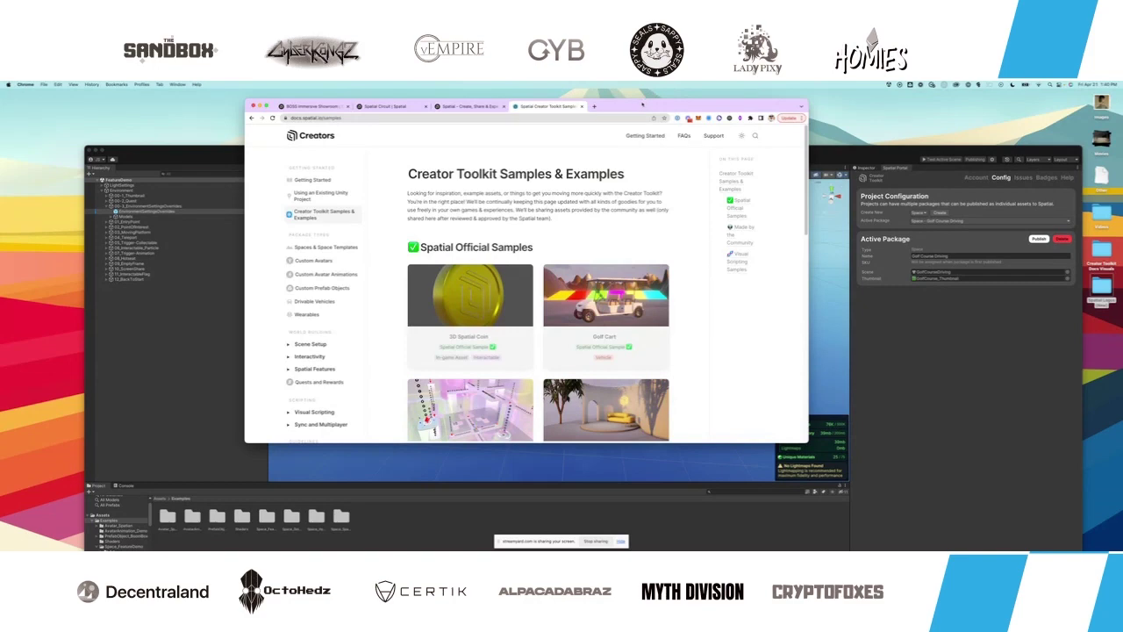
drag(642, 104, 695, 96)
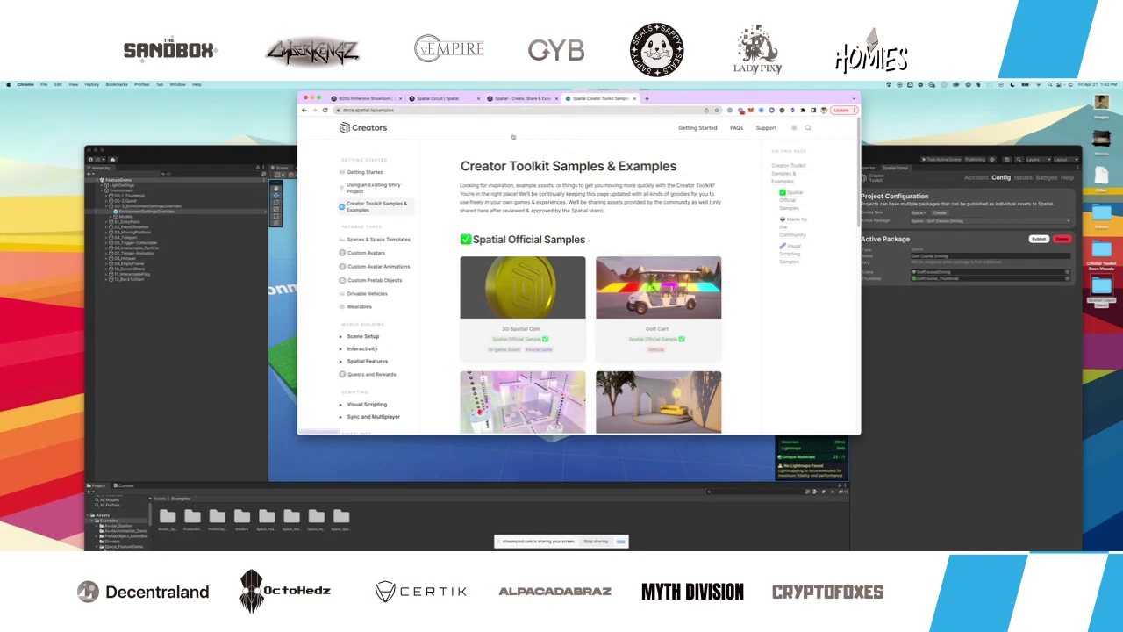
- Switch to the open BOSS Immersive Showroom space, look around with the avatar, and enlarge the browser window
click(361, 99)
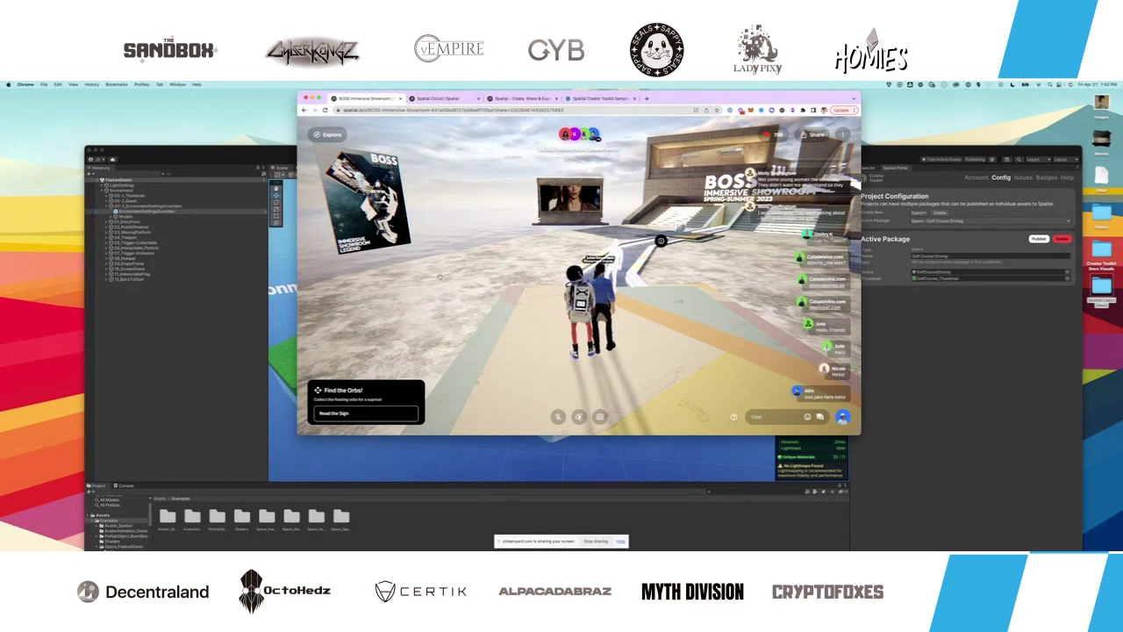
drag(453, 307, 528, 295)
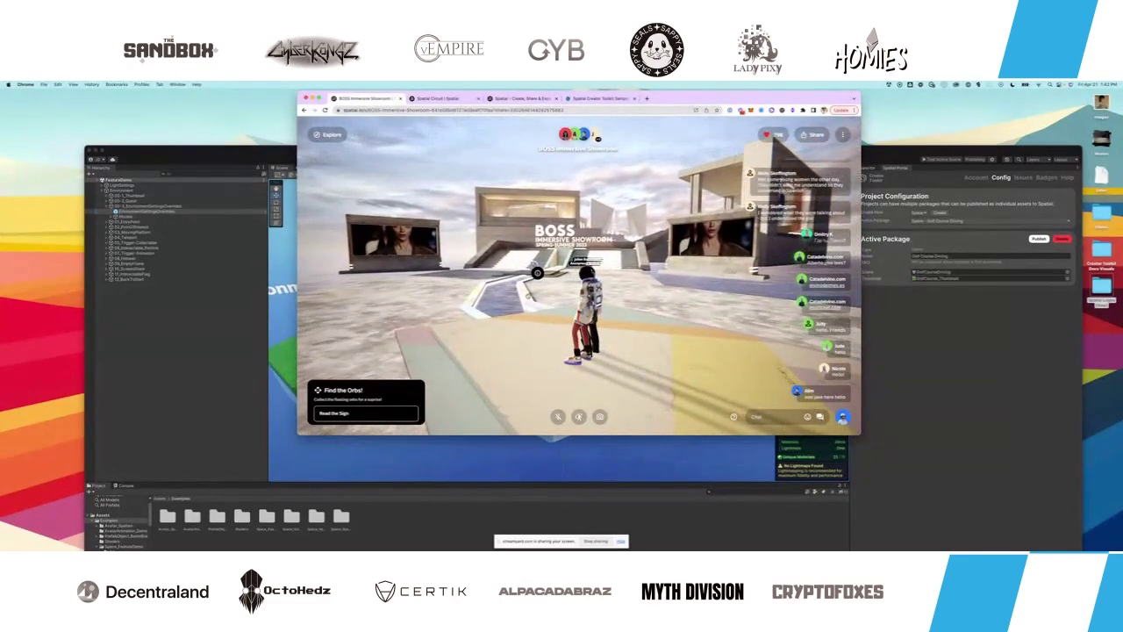
key(a)
key(d)
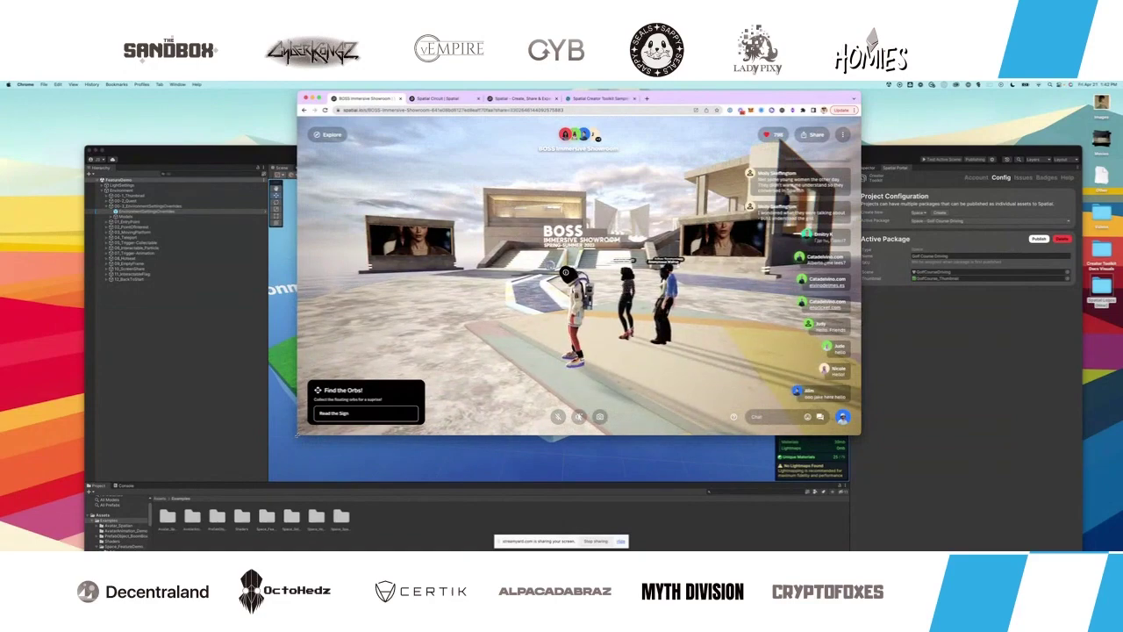
drag(298, 434, 125, 535)
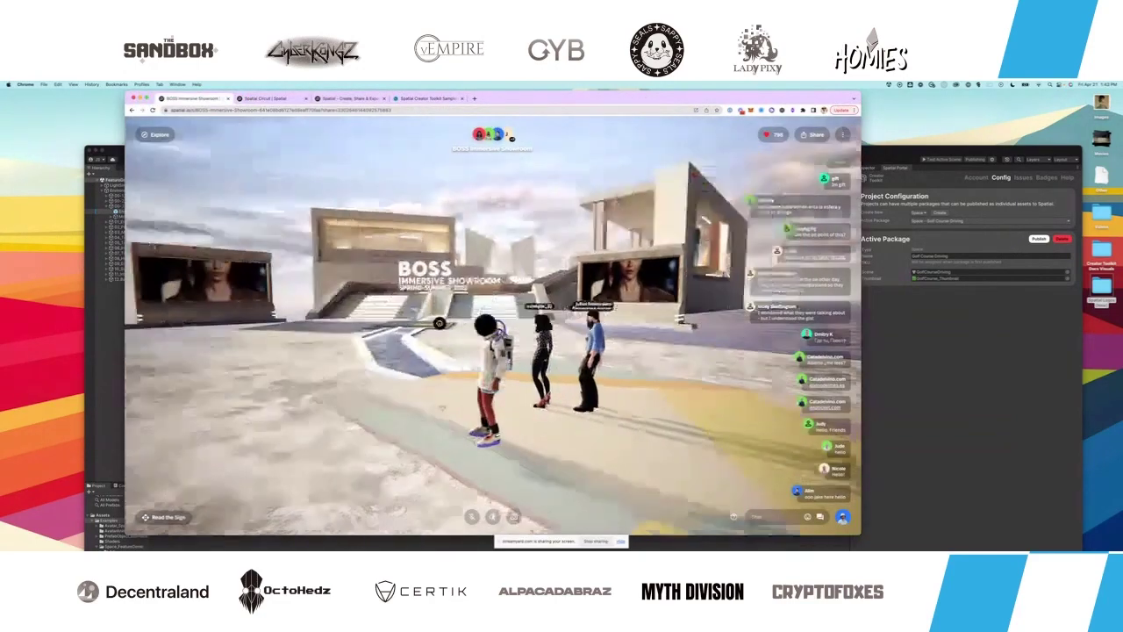
- Walk the avatar around the BOSS Immersive Showroom plaza while viewing the entrance and screens from different angles
drag(442, 407, 474, 418)
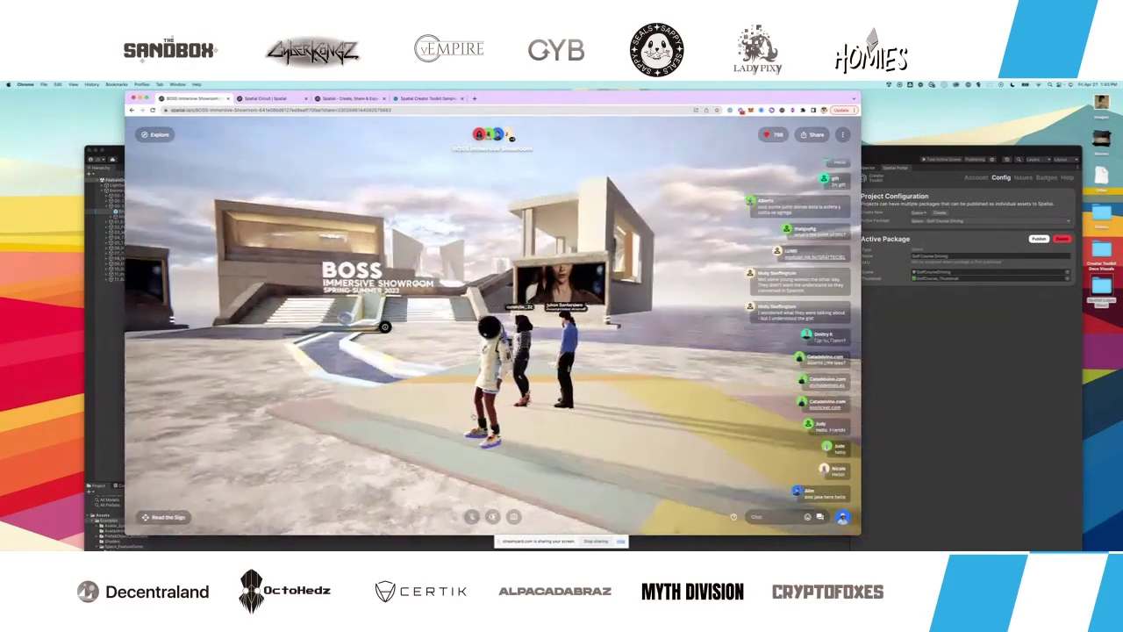
key(d)
key(w)
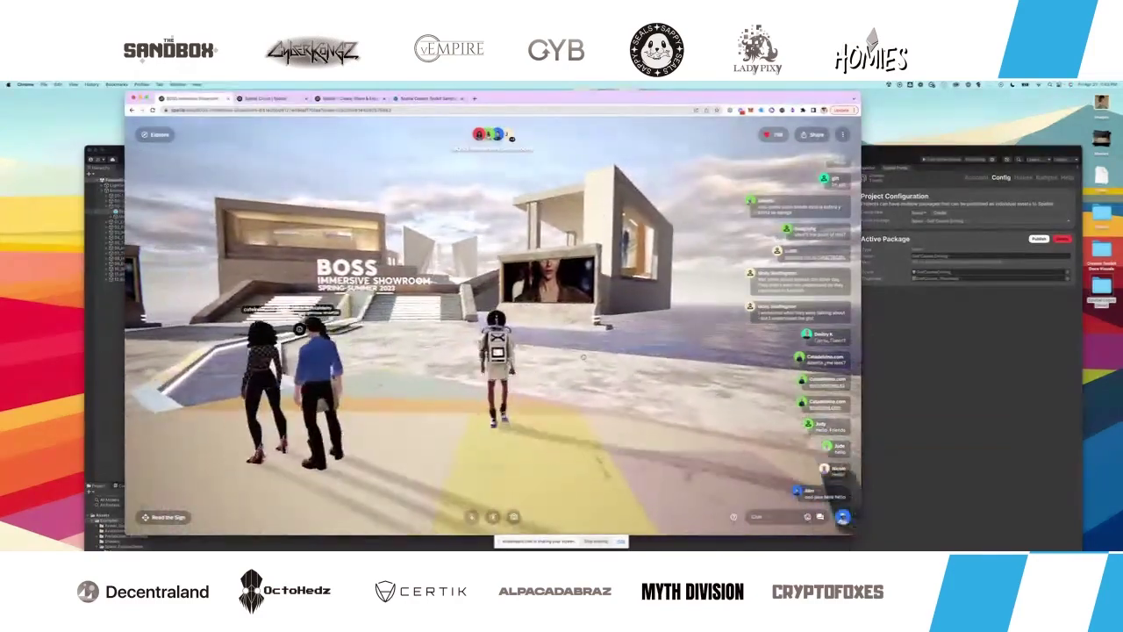
key(w)
key(s)
drag(584, 357, 472, 368)
key(s)
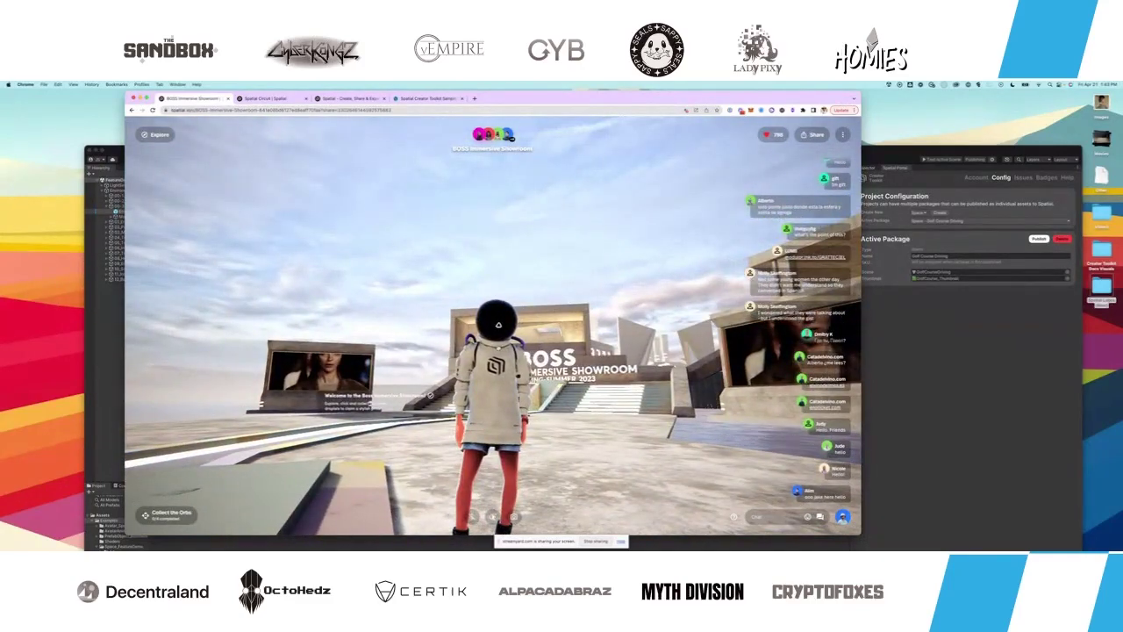
drag(371, 403, 283, 406)
key(w)
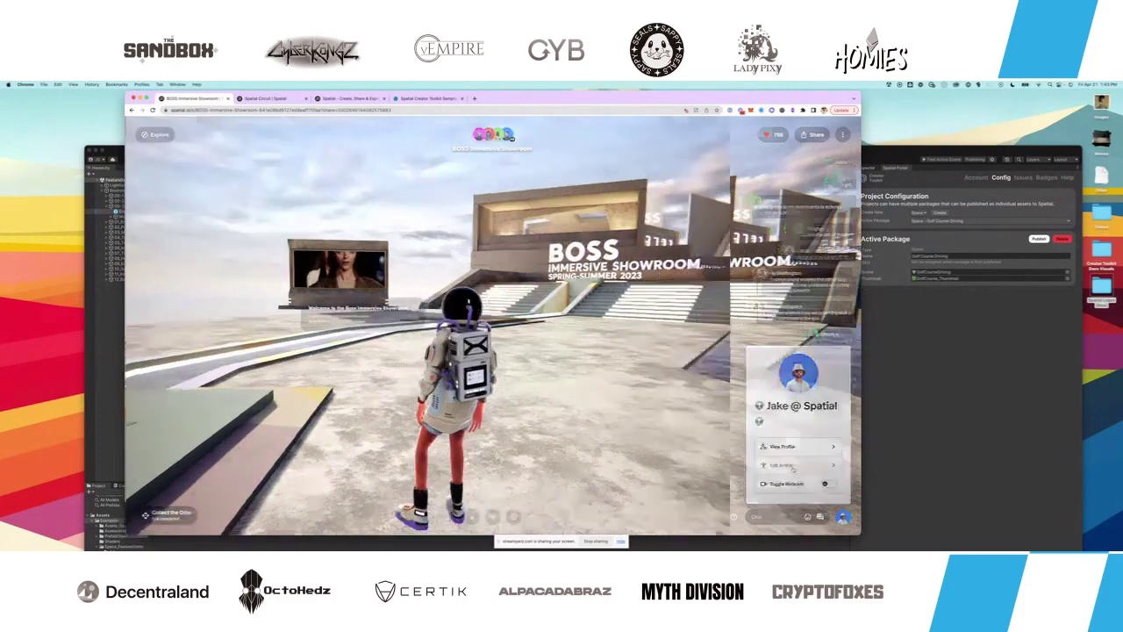
- Change the avatar to Gundam Barbatos, save it, and move it through the showroom
click(793, 467)
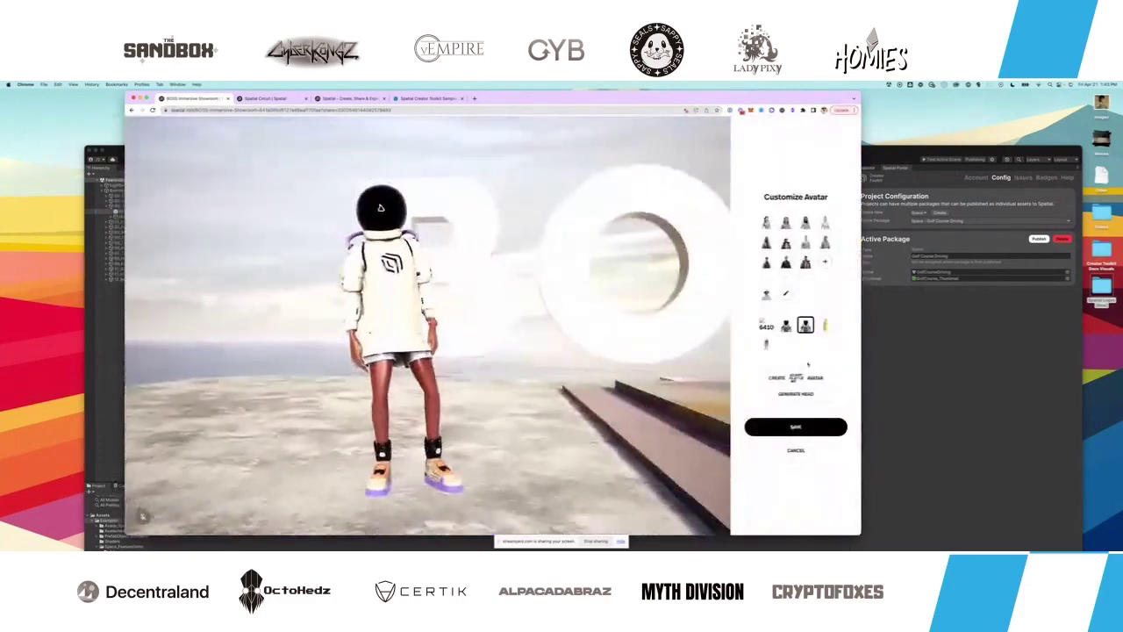
click(825, 326)
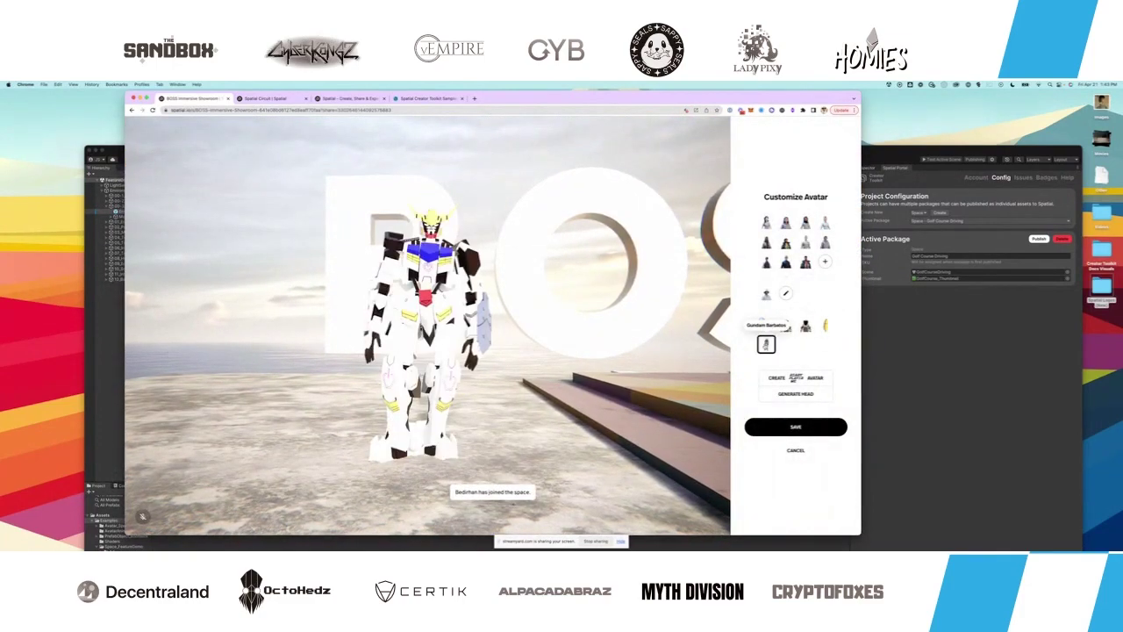
click(795, 427)
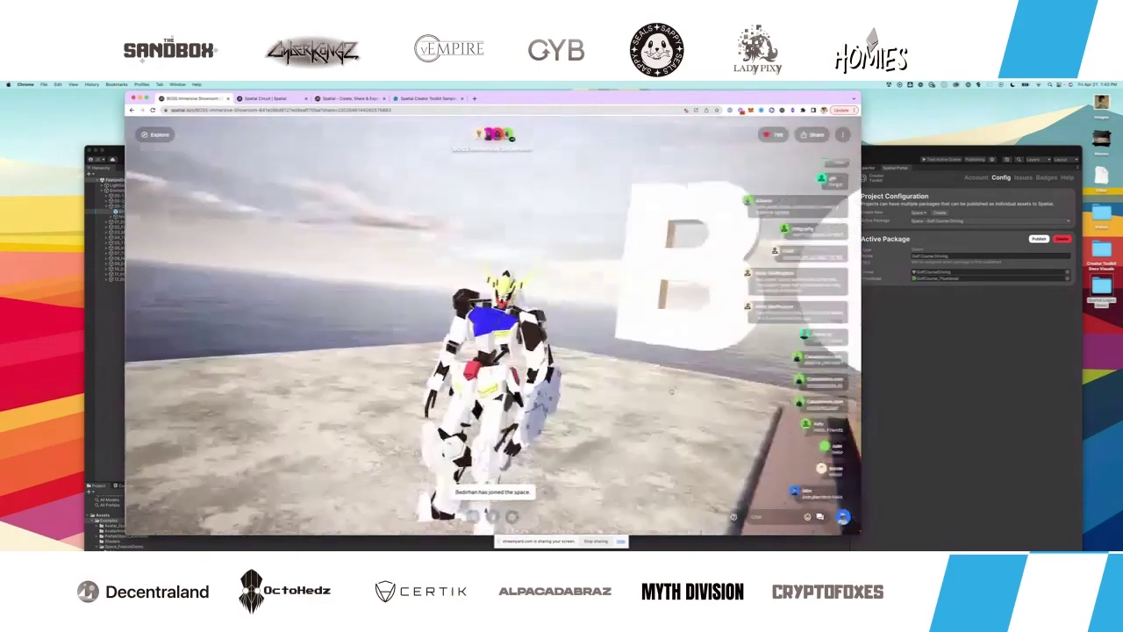
key(a)
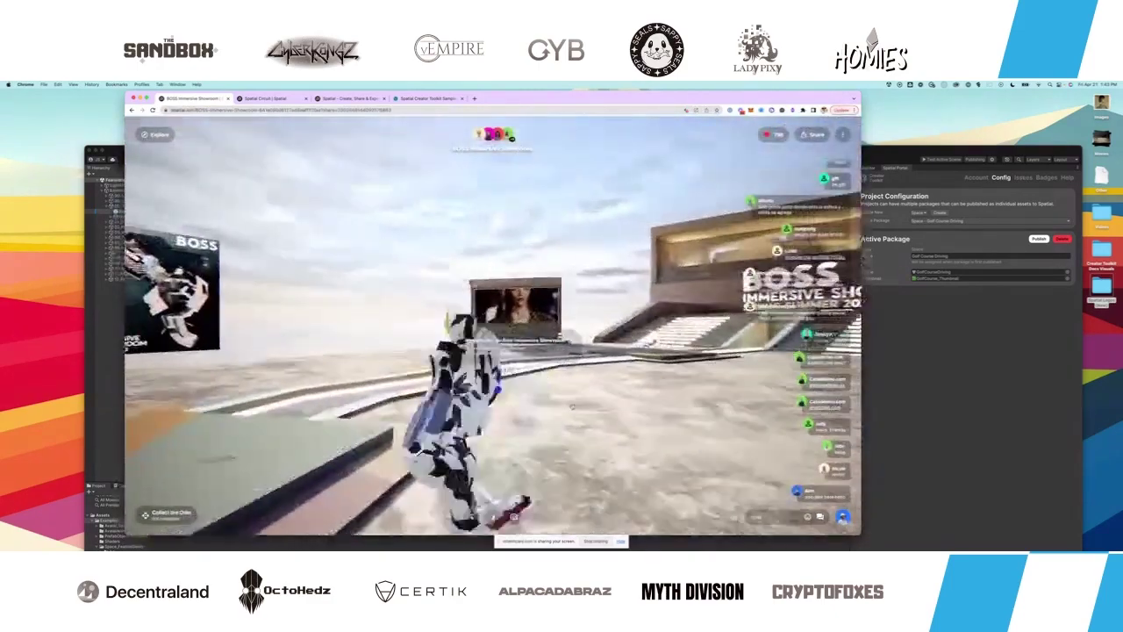
- Walk the Gundam avatar across the plaza and face it towards the BOSS Immersive Showroom entrance
key(w)
key(d)
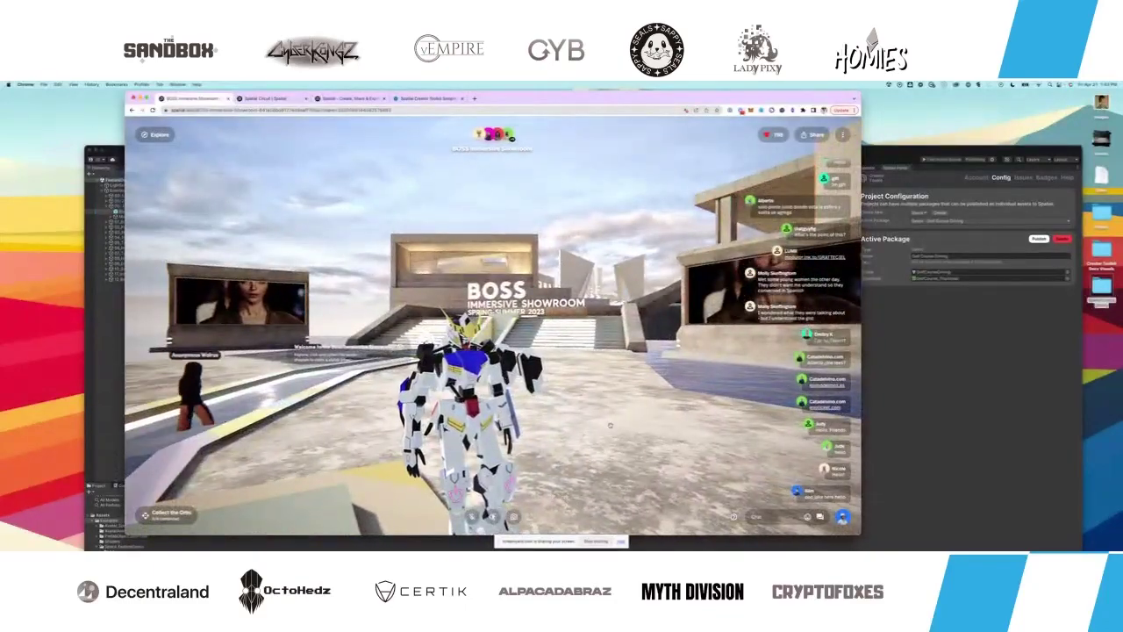
key(w)
key(w)
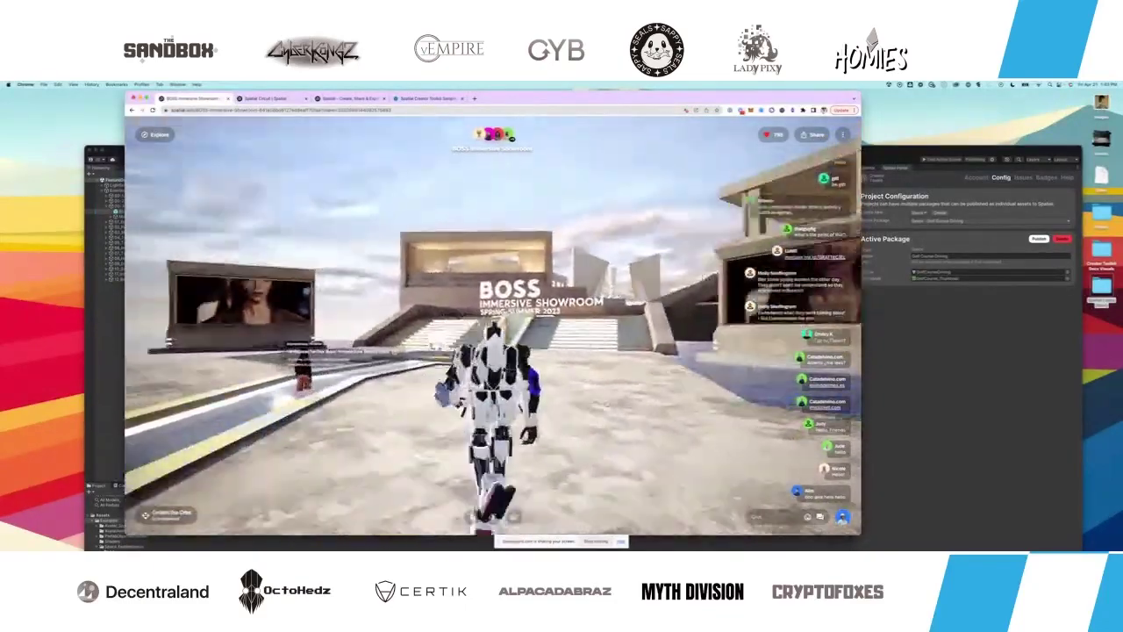
key(d)
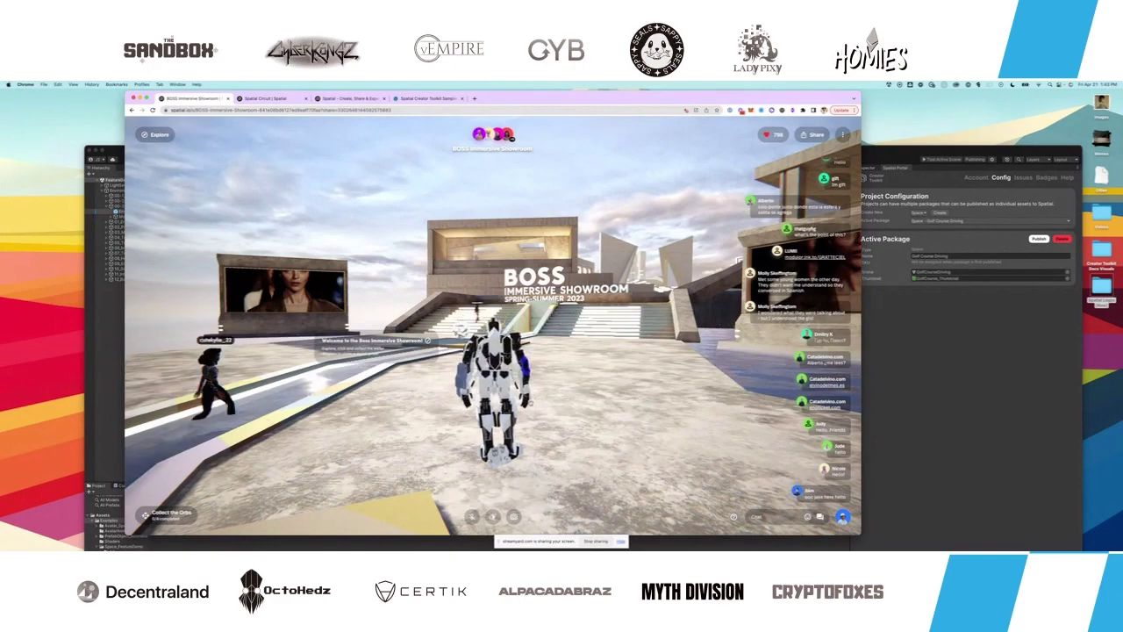
key(Right)
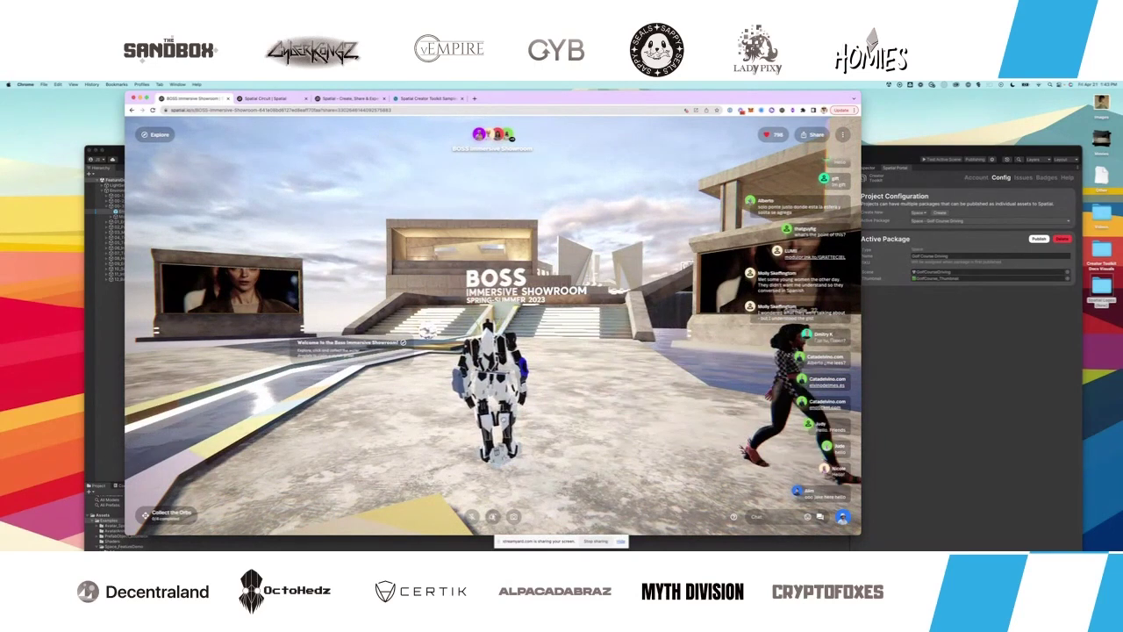
drag(447, 427, 449, 425)
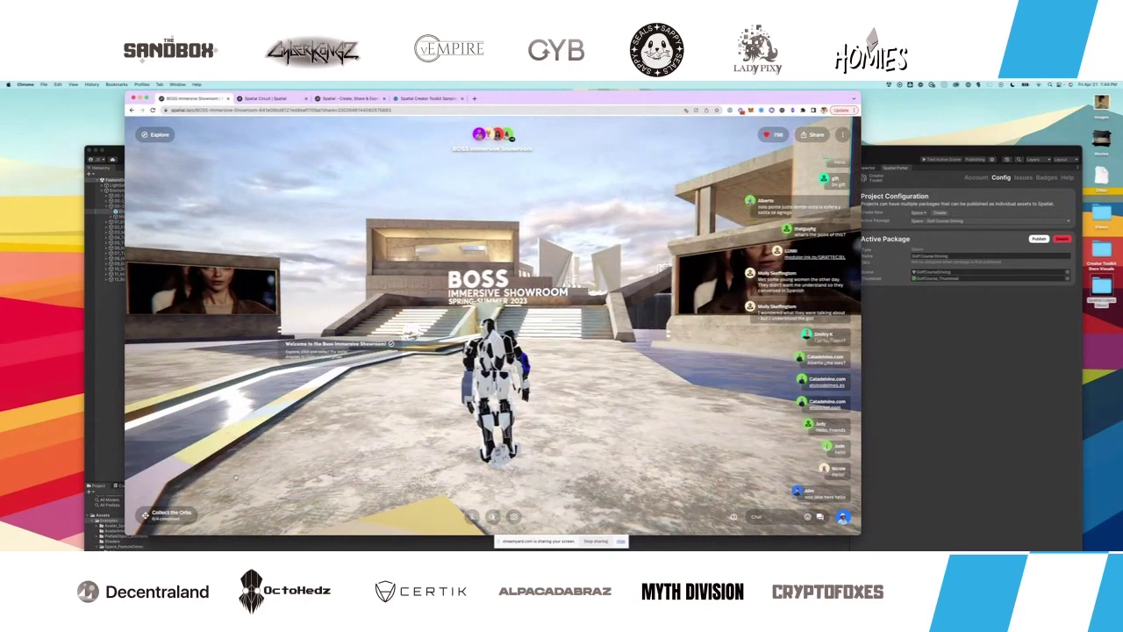
- Check the Collect the Orbs quest details and run the avatar onto the colored platform before the stairs to collect the orb
click(172, 514)
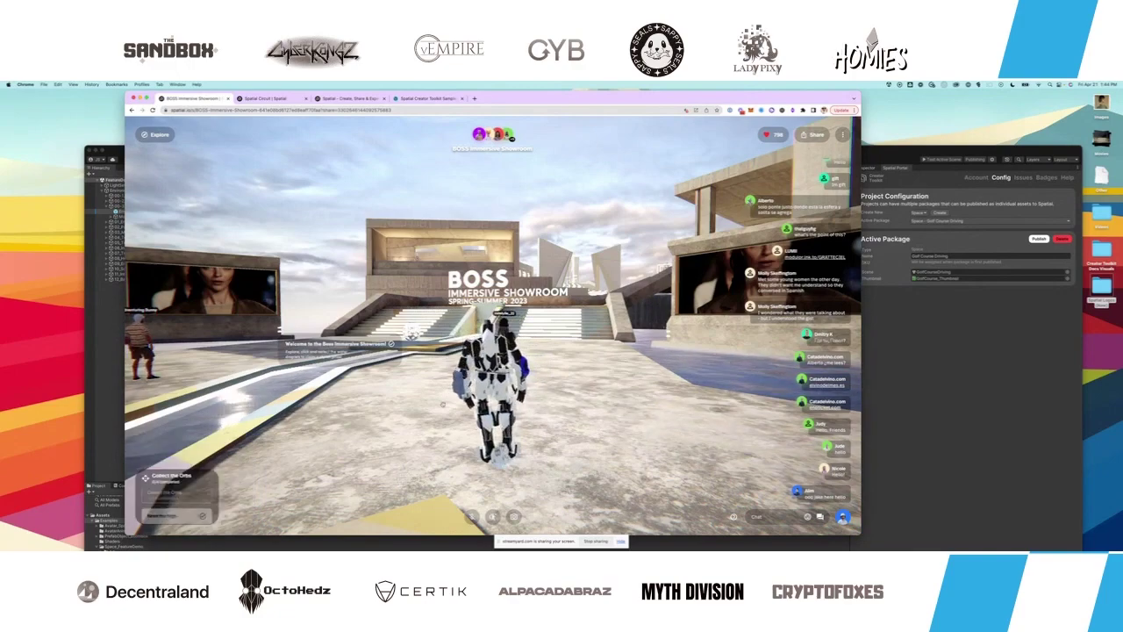
key(w)
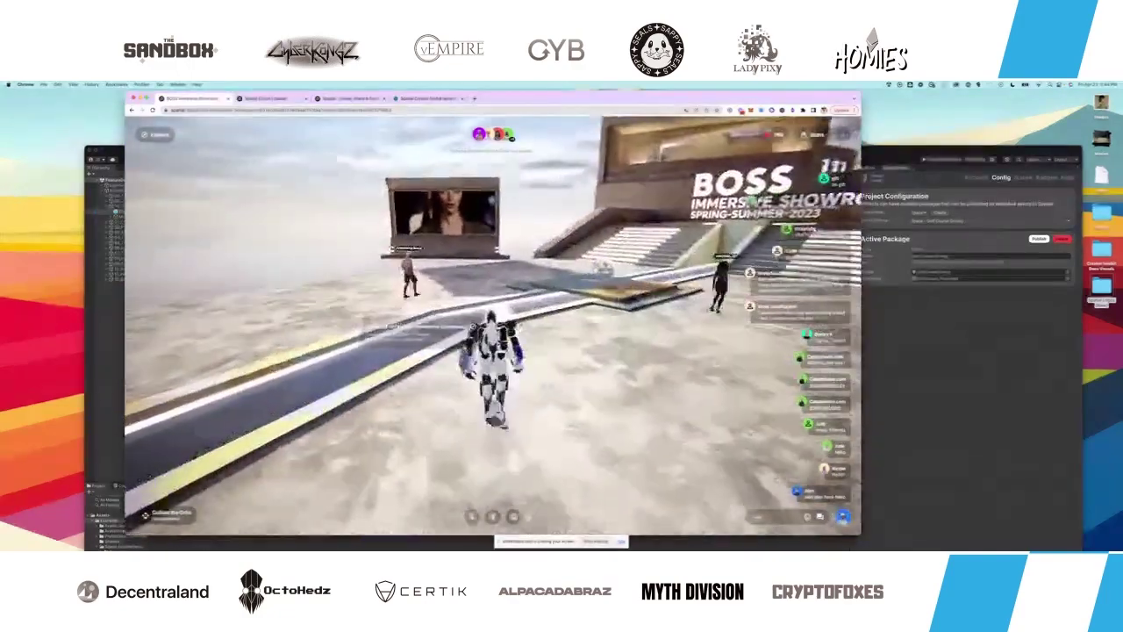
key(w)
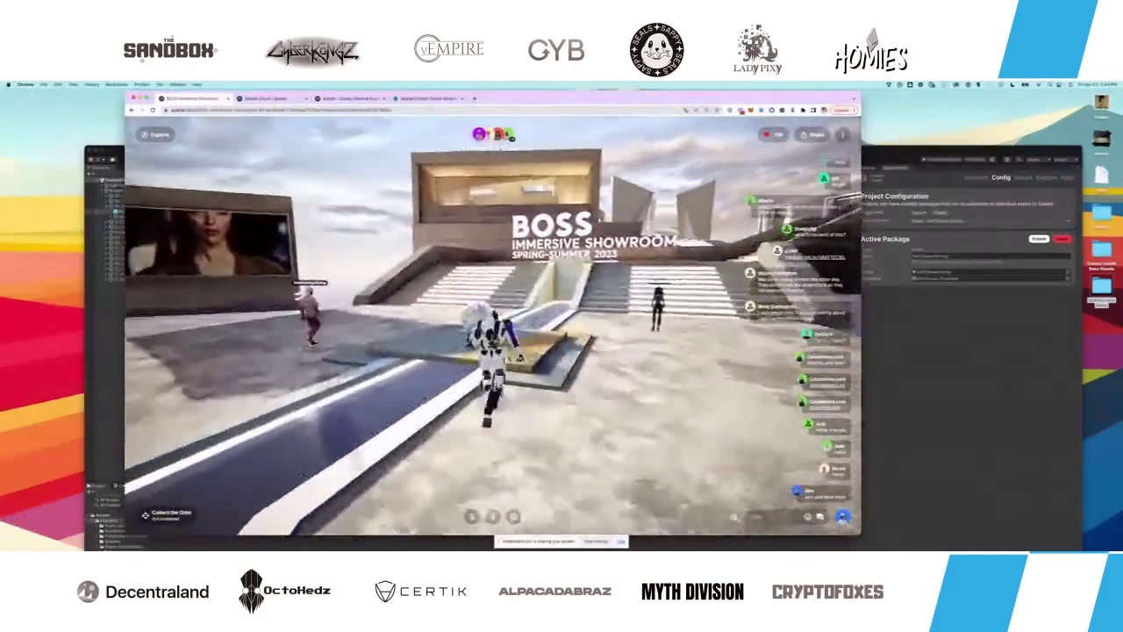
key(w)
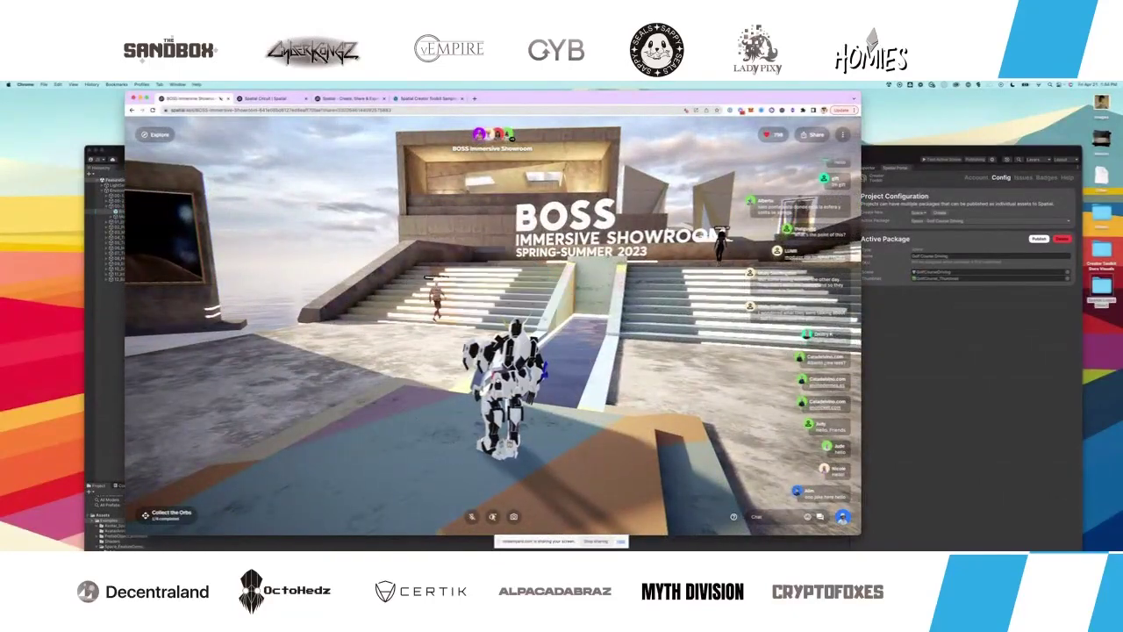
- Run the avatar up the entrance stairs and into the covered hall with the light blue suit mannequin
key(w)
key(d)
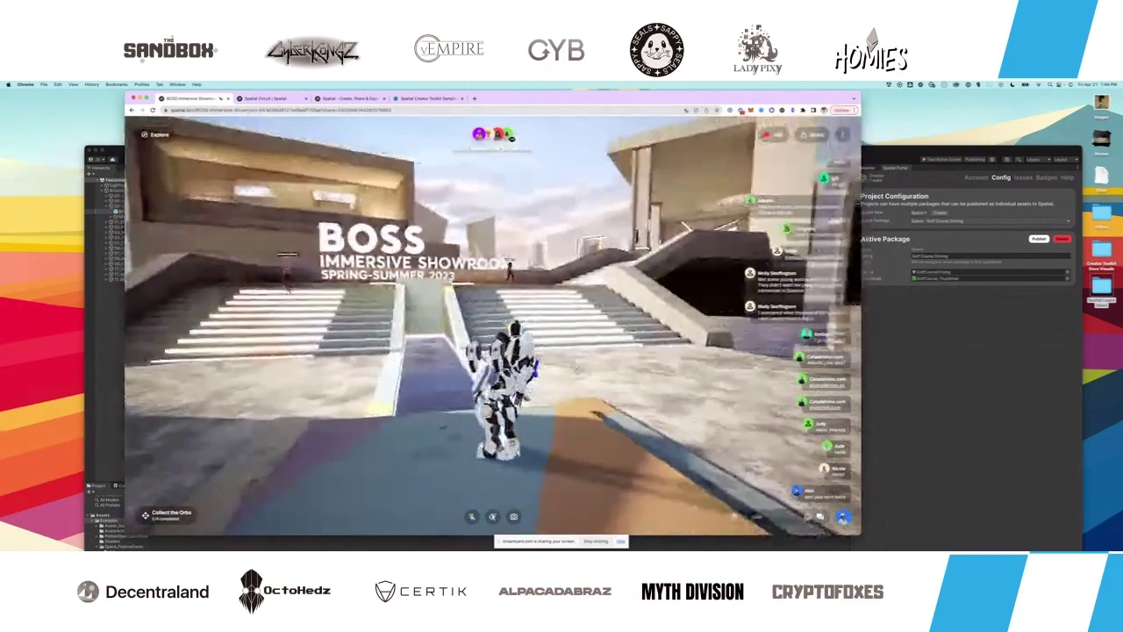
key(w)
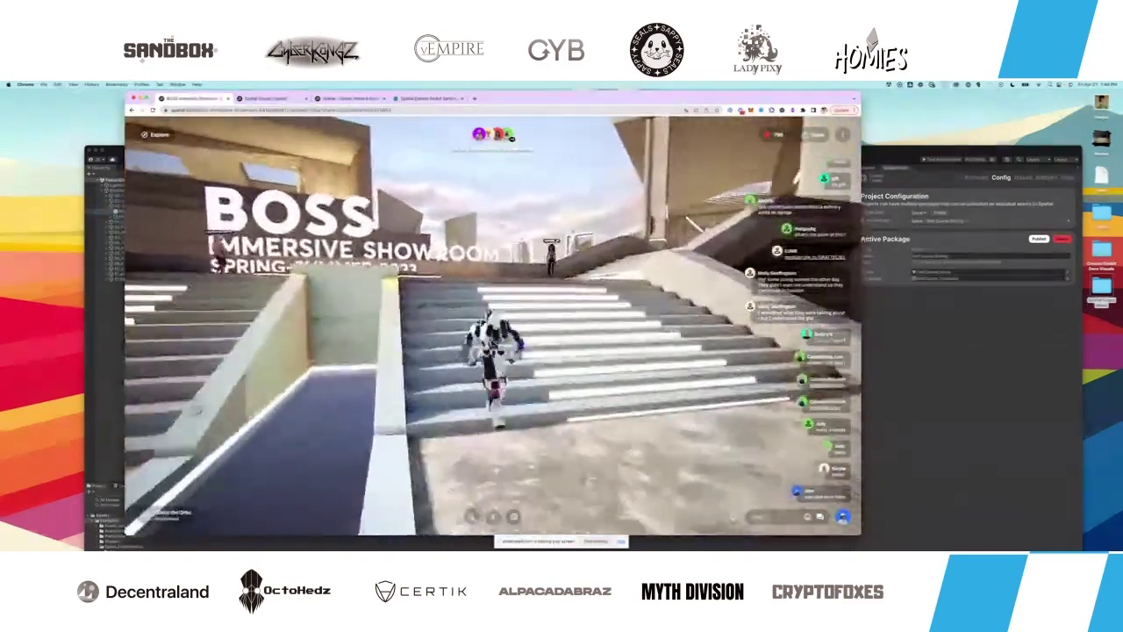
key(w)
key(d)
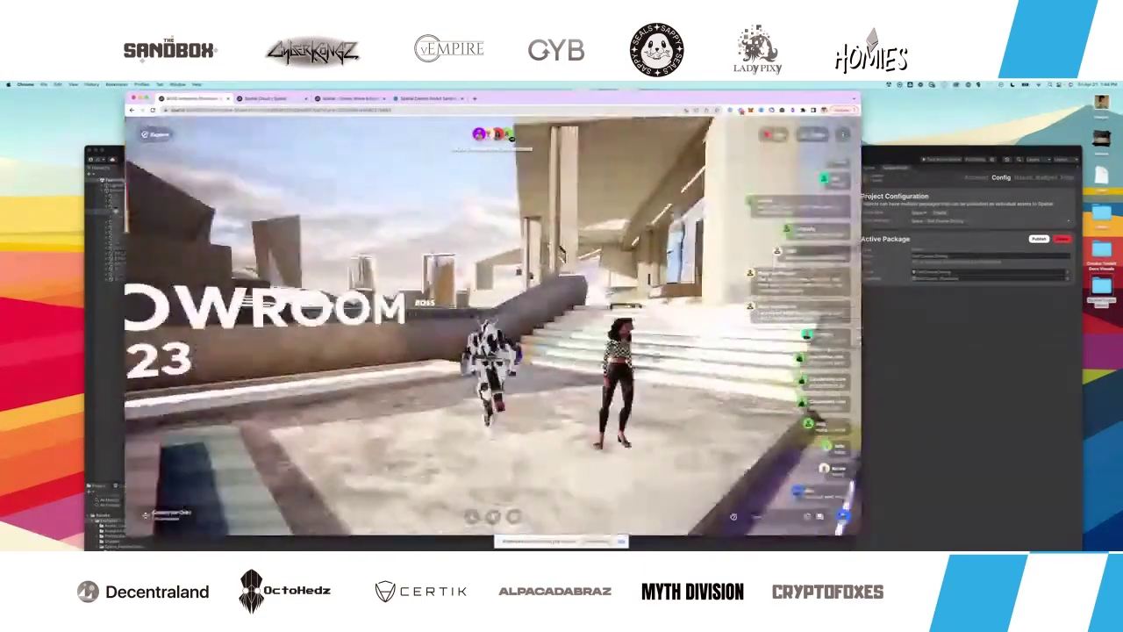
key(w)
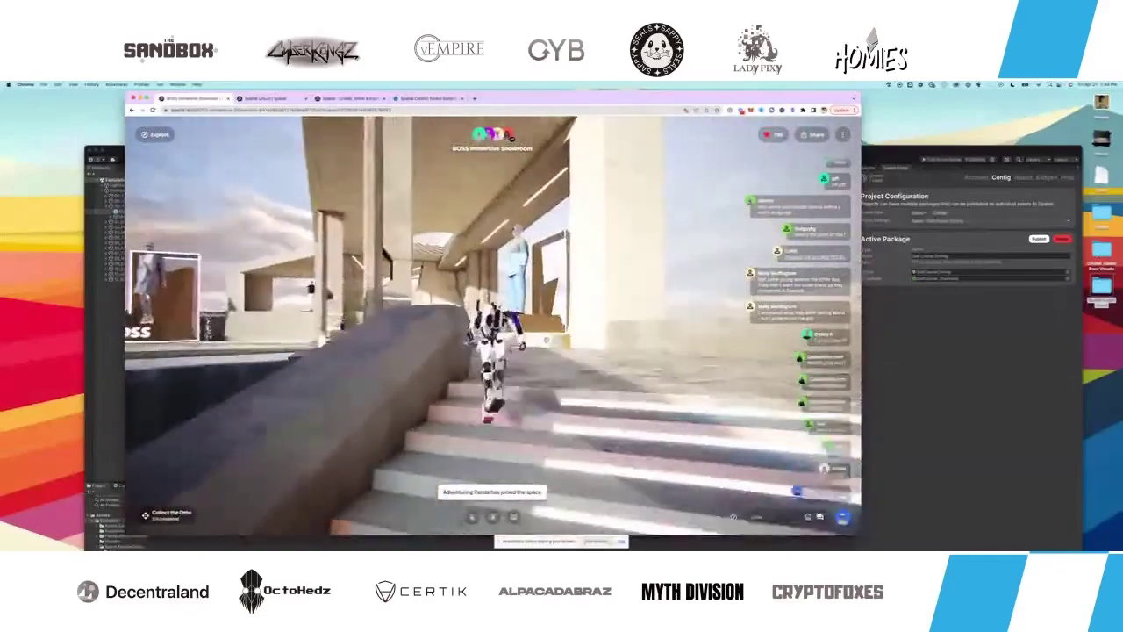
key(w)
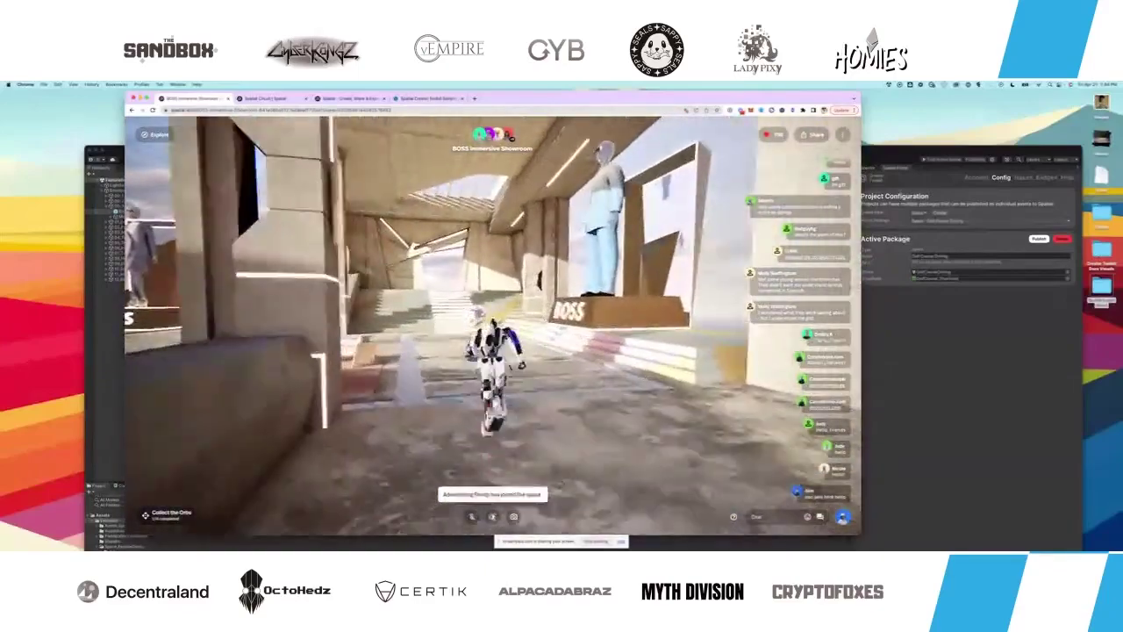
- Approach the light blue suit mannequin, follow its Buy This Look link to the Hugo Boss shop page, and close that page
key(s)
key(d)
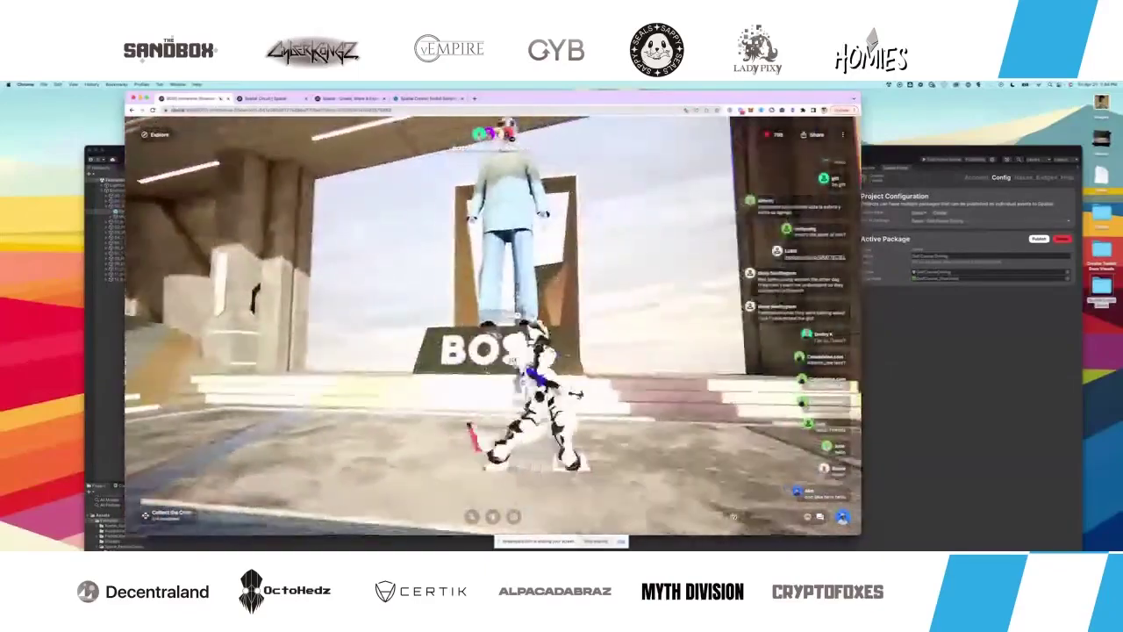
key(w)
key(w)
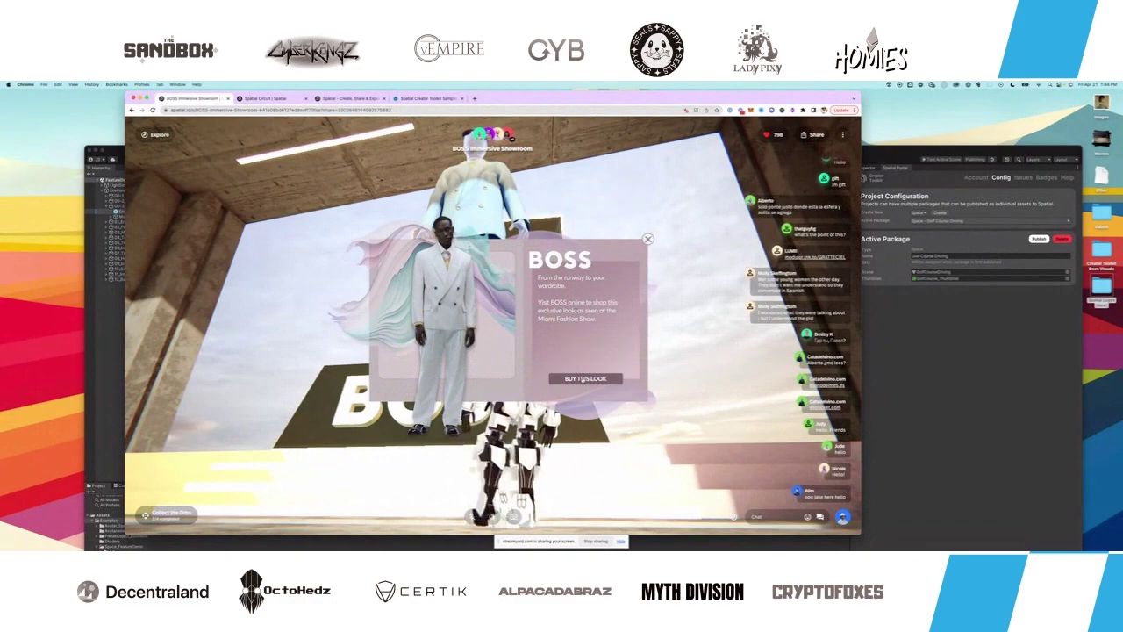
click(583, 378)
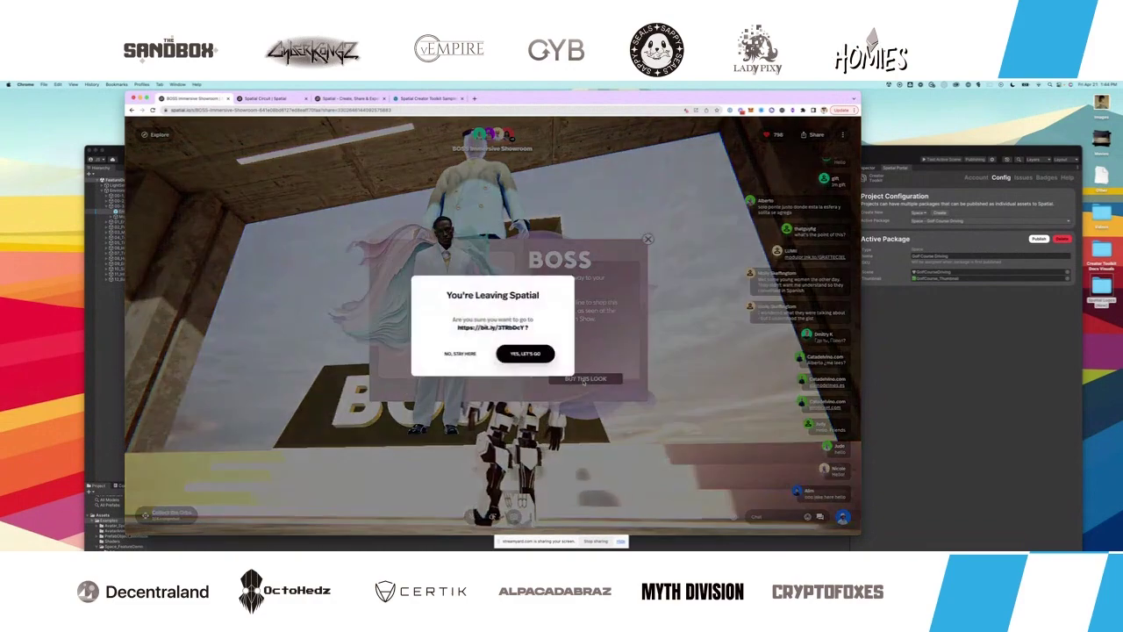
click(528, 354)
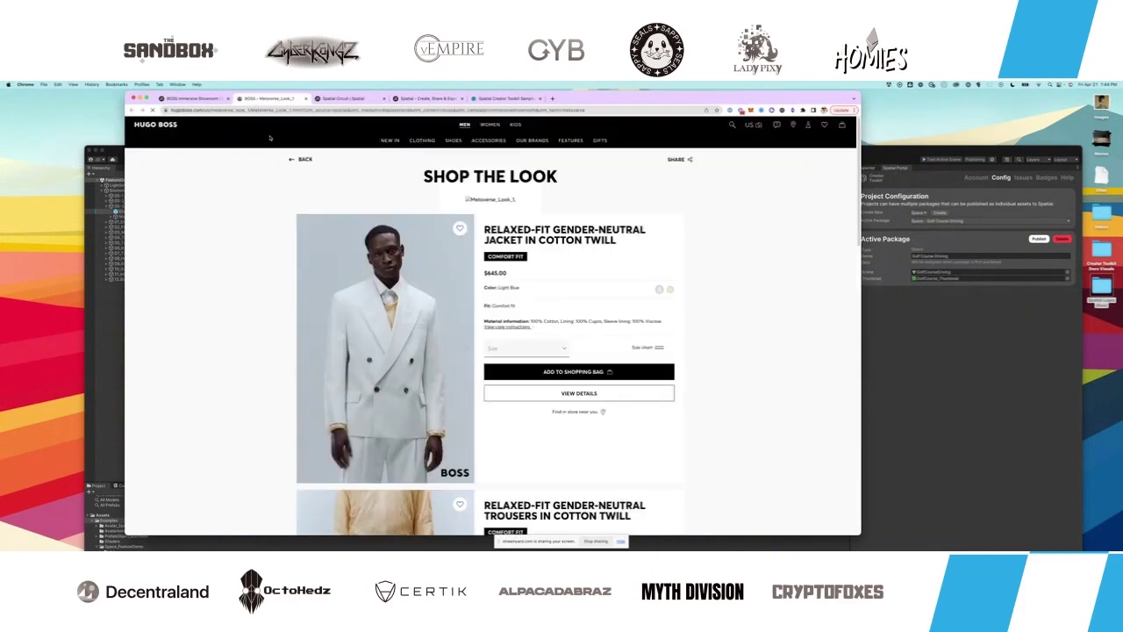
click(306, 99)
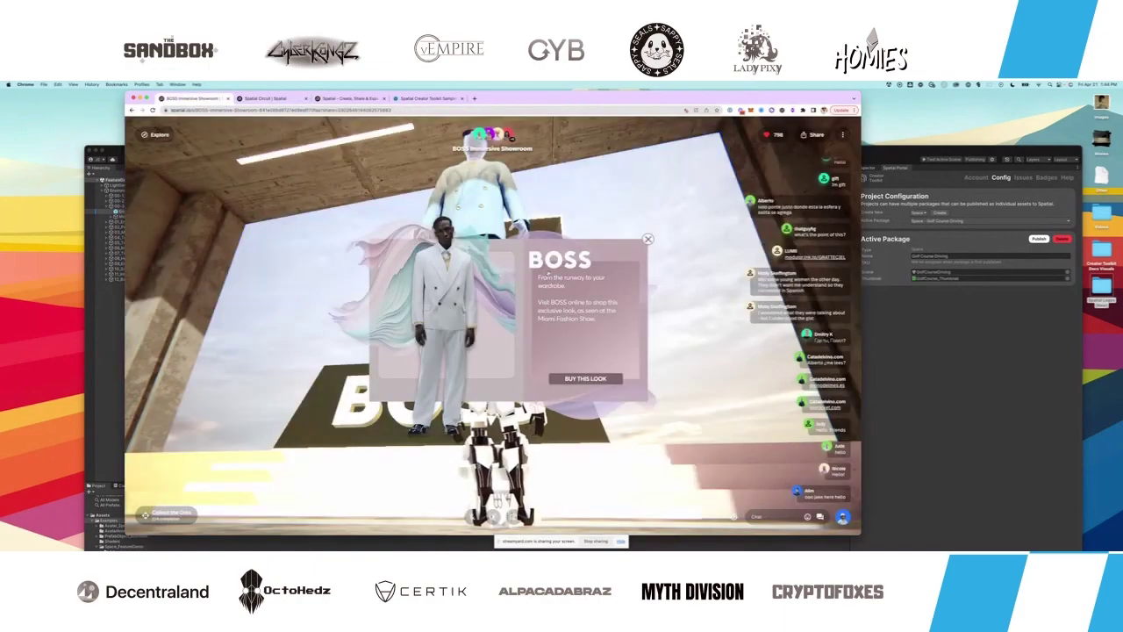
- Run the avatar through the rest of the showroom to complete the orb quest, and dismiss the completion dialog
key(w)
drag(636, 263, 734, 517)
key(w)
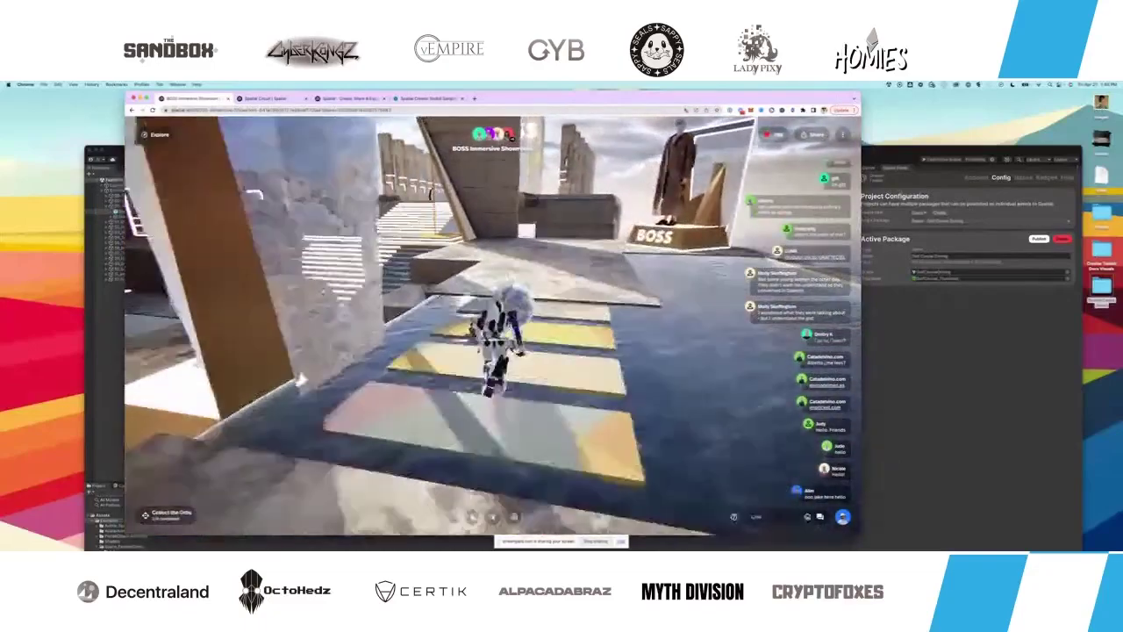
key(w)
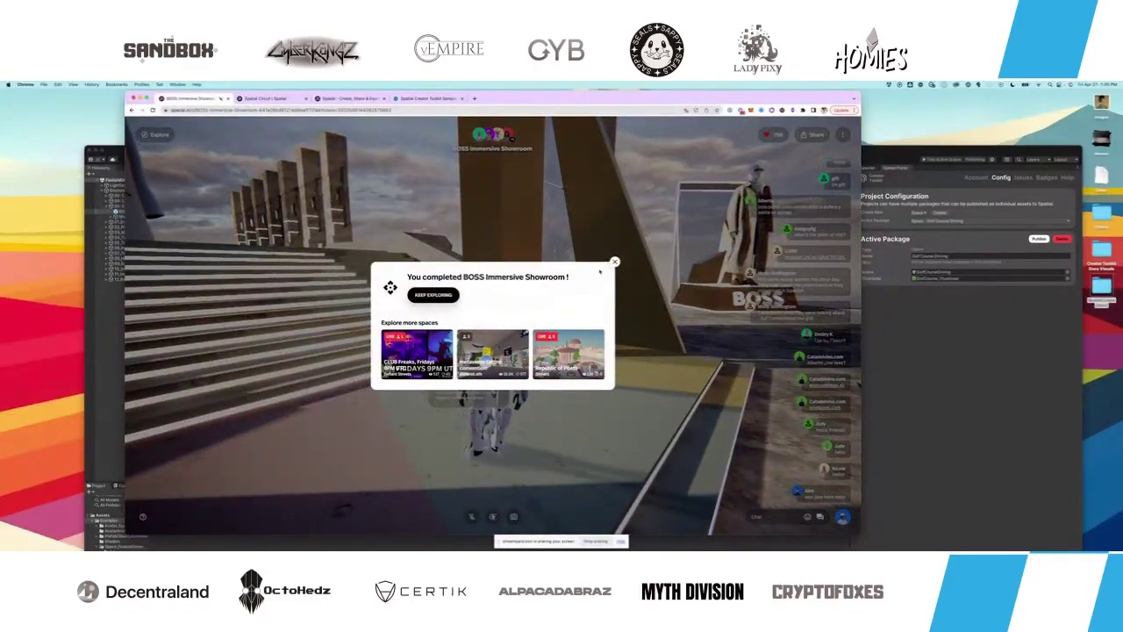
click(617, 263)
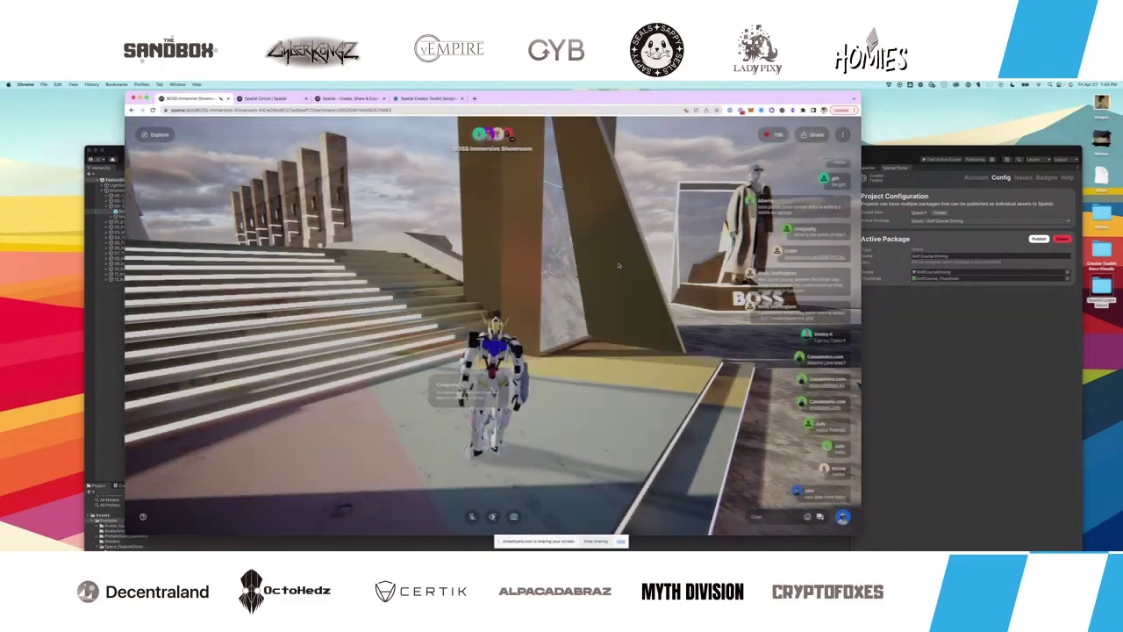
- Walk to the giant suit, claim the final prize, try its Redeem link, and close the Congratulations card
key(w)
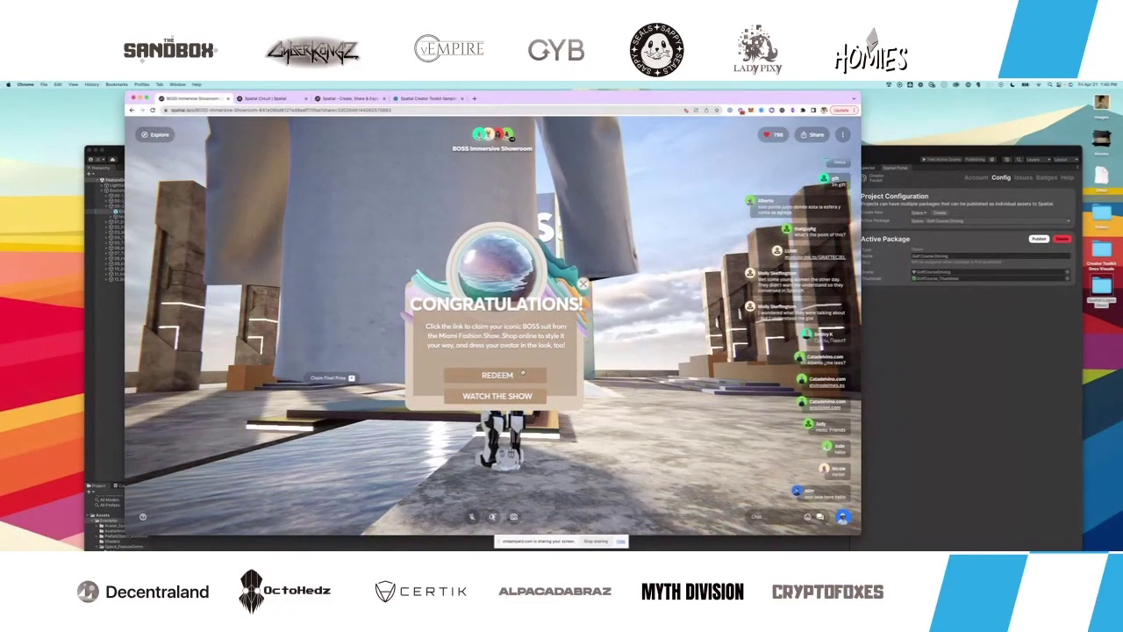
click(518, 375)
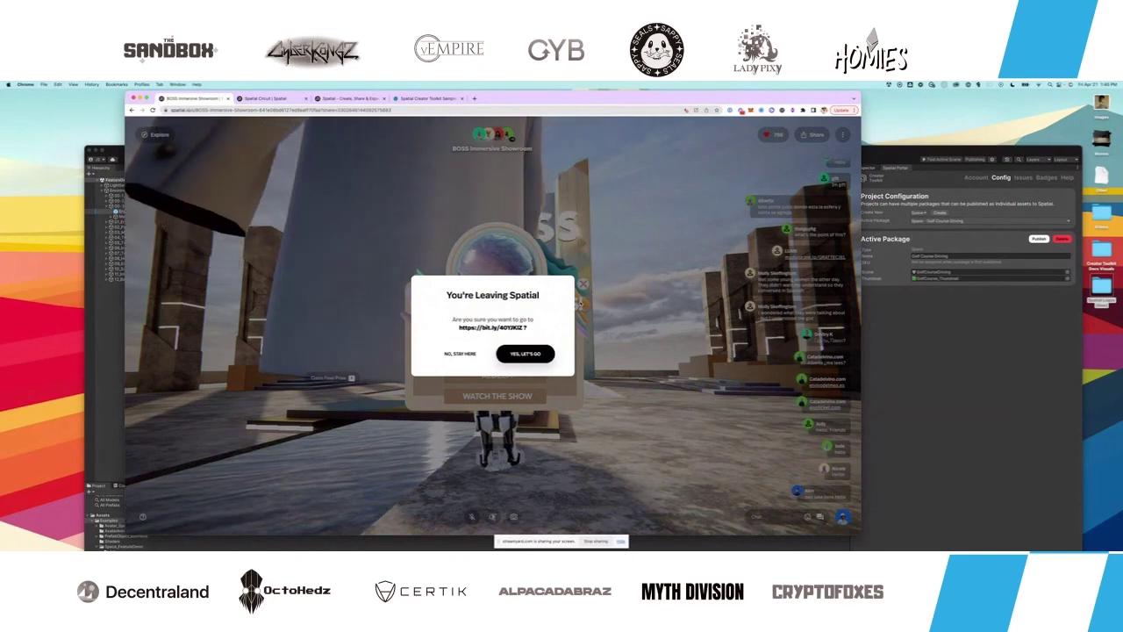
click(523, 355)
click(583, 283)
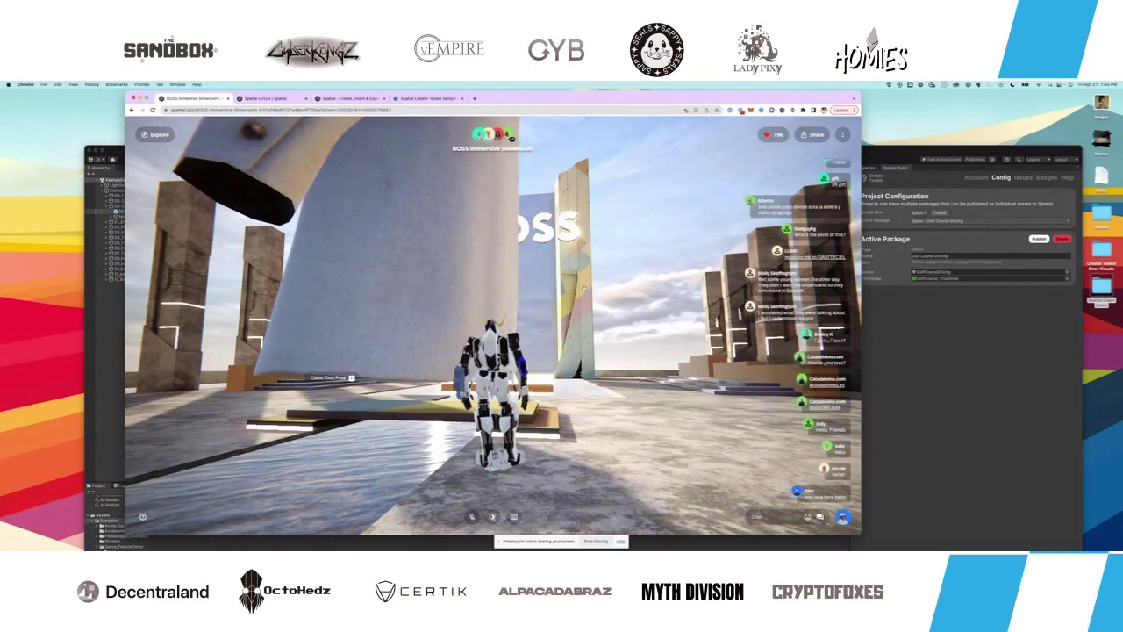
- Change the avatar from the Gundam to the custom human avatar in Customize Avatar and save it
click(842, 517)
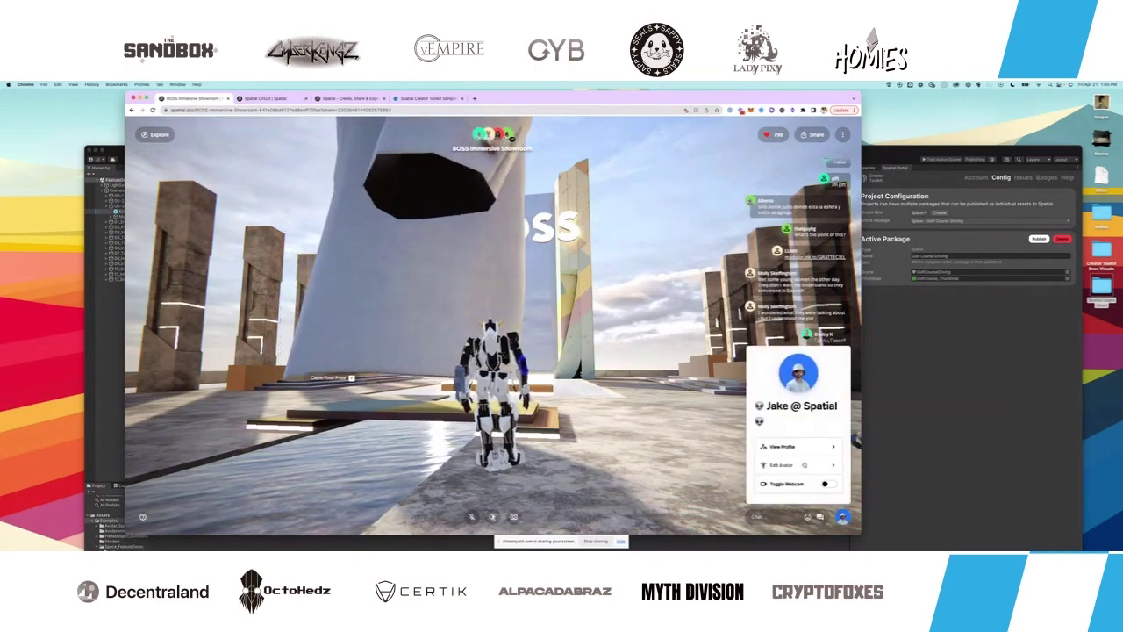
click(804, 465)
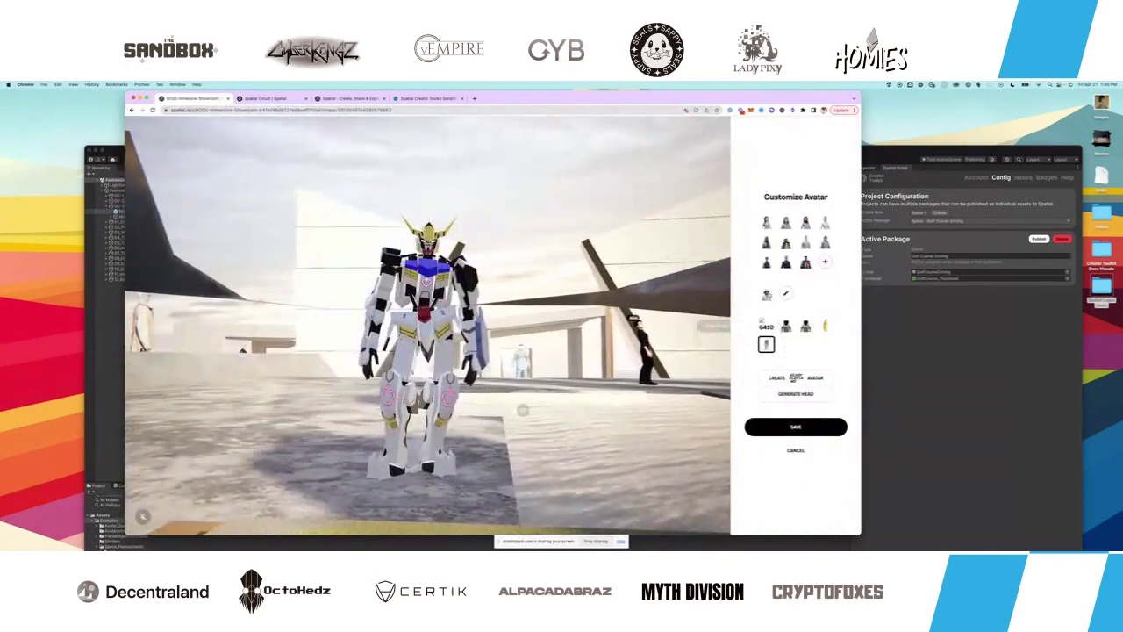
click(767, 294)
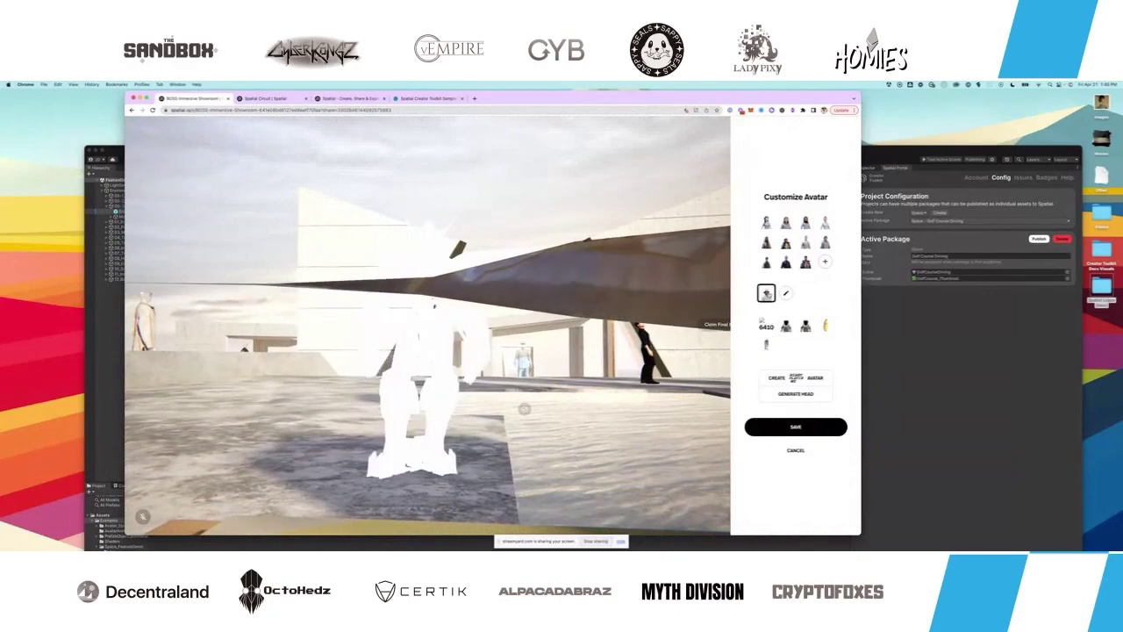
click(788, 428)
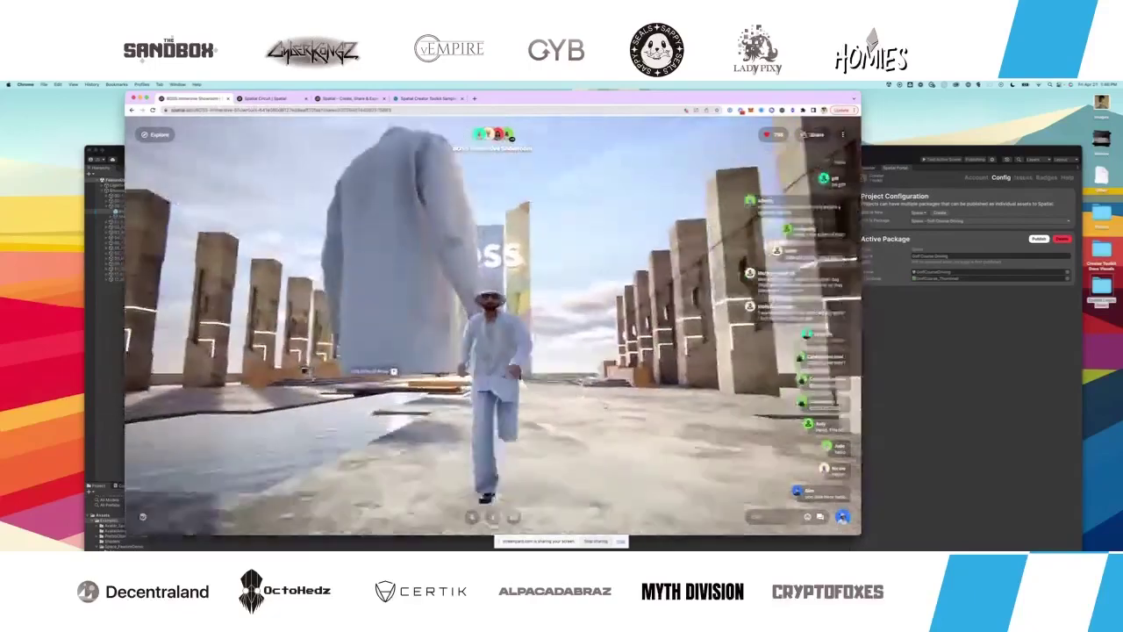
- Run the suit-wearing avatar back through the showroom and up the stairs to the long-coat mannequin
key(w)
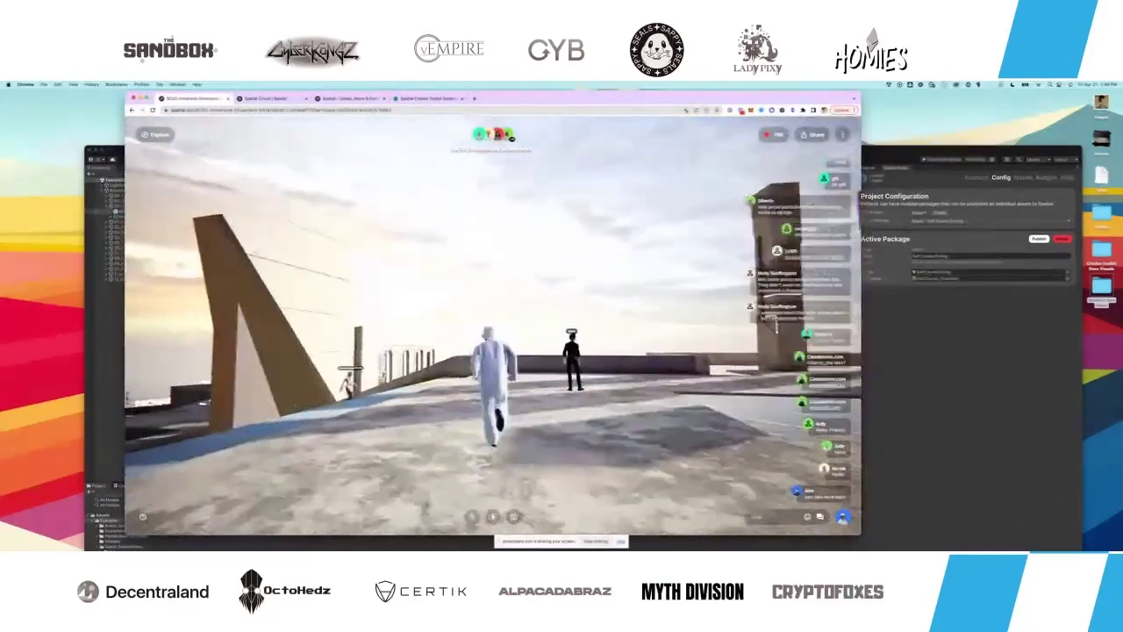
key(w)
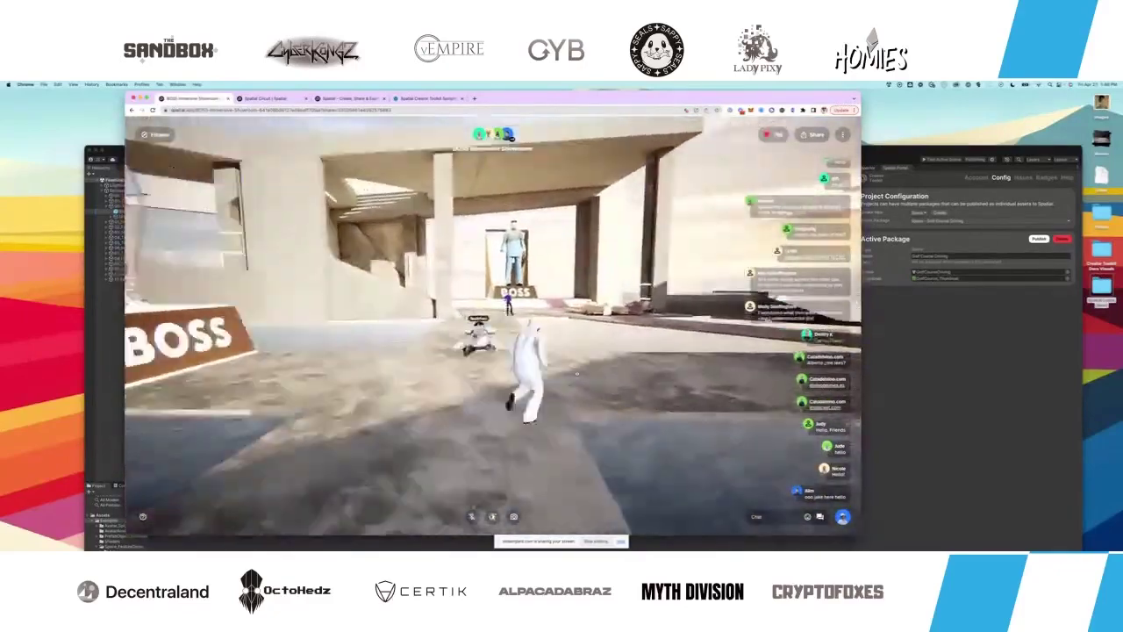
key(w)
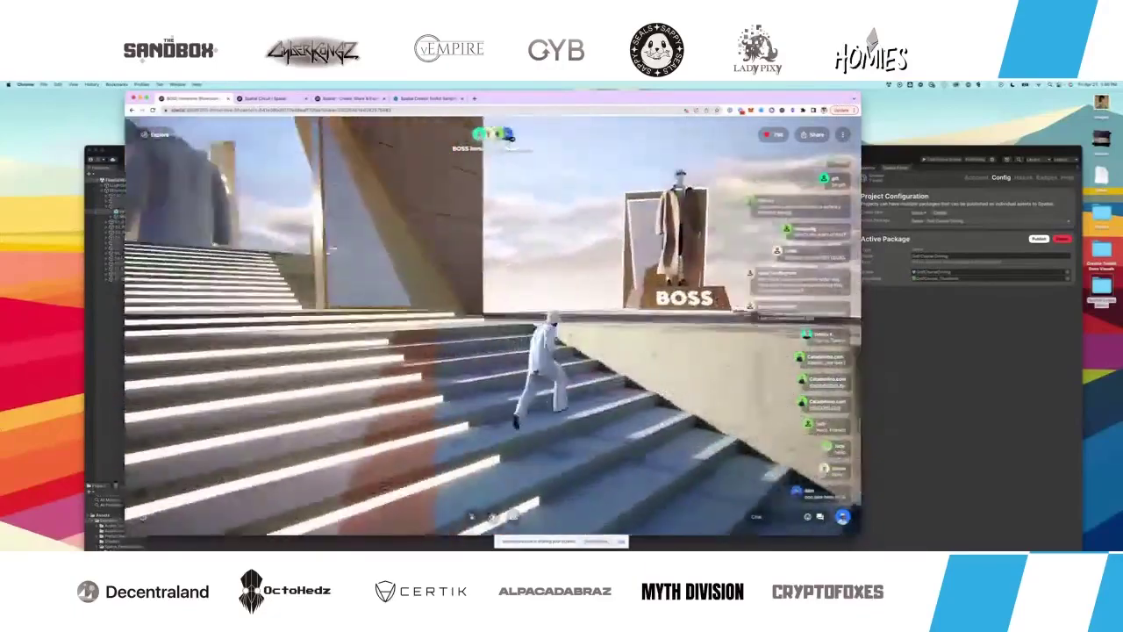
drag(332, 250, 660, 355)
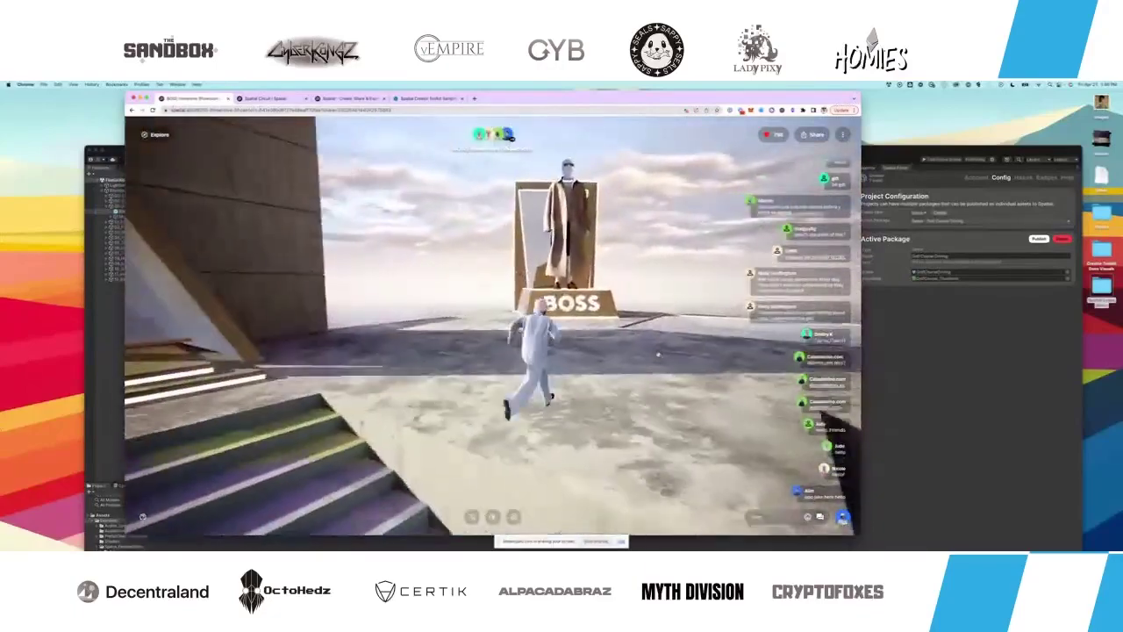
- Switch to the open Spatial Circuit space and bring the avatar up to the orange racing-suit mannequin by the building
click(272, 98)
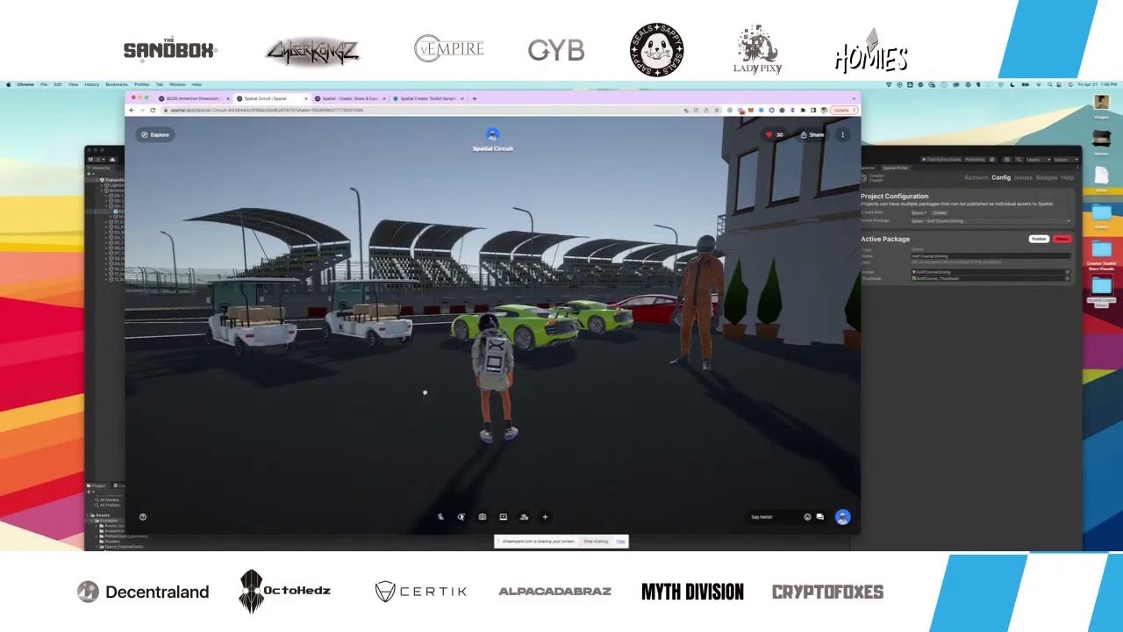
drag(512, 374, 470, 384)
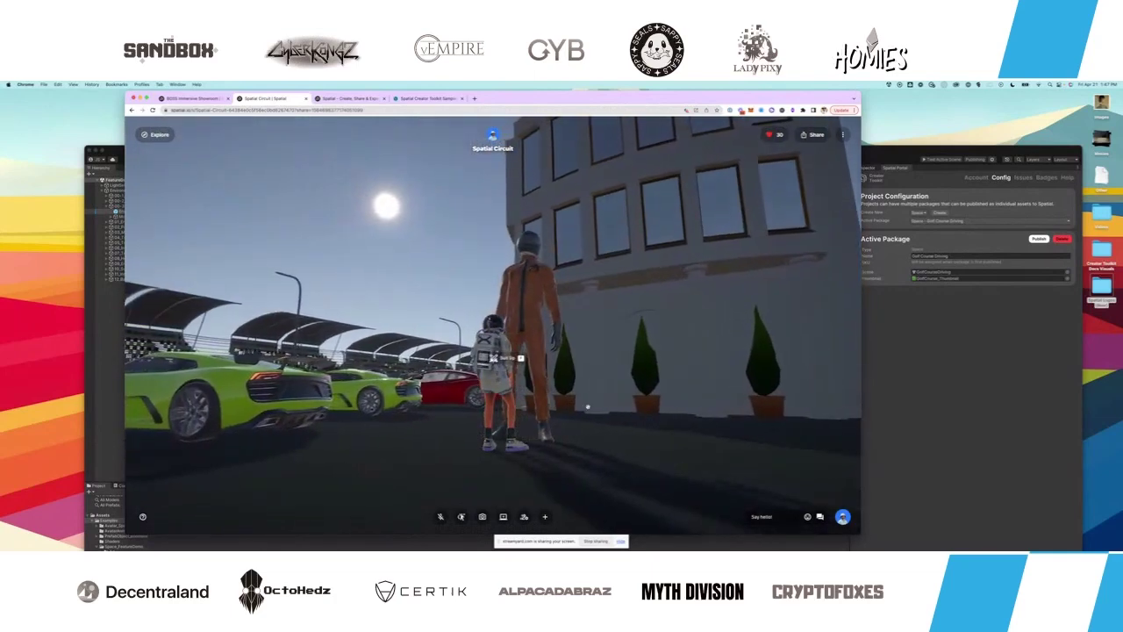
- Put on the orange racing suit and run the avatar past the parked sports cars to the military buggy by the garages
key(f)
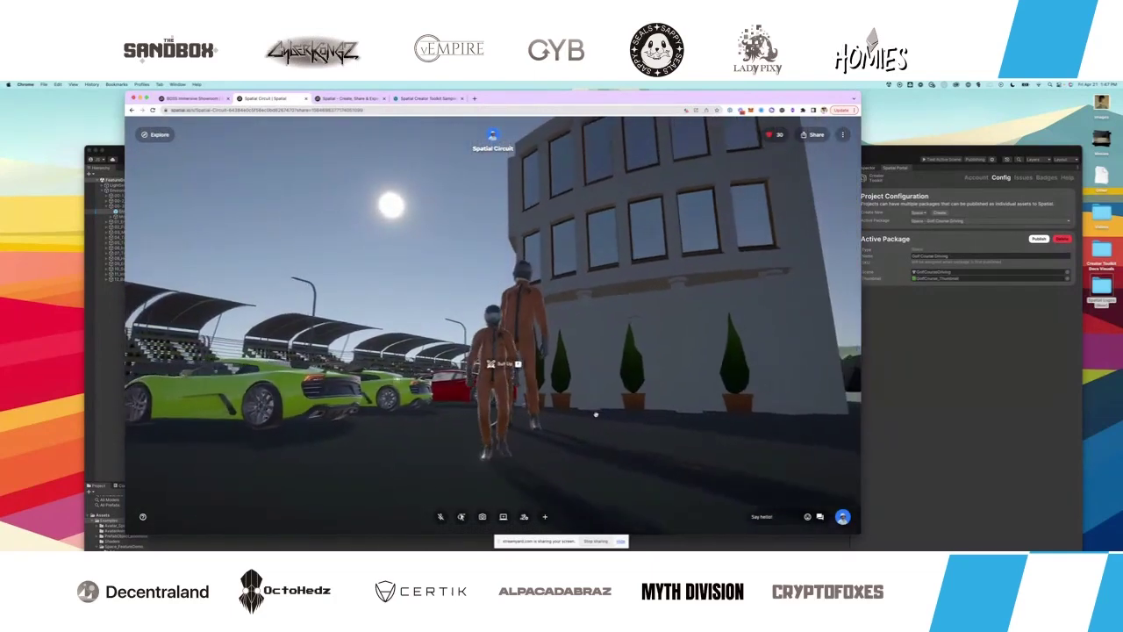
drag(596, 414, 677, 400)
key(w)
key(w)
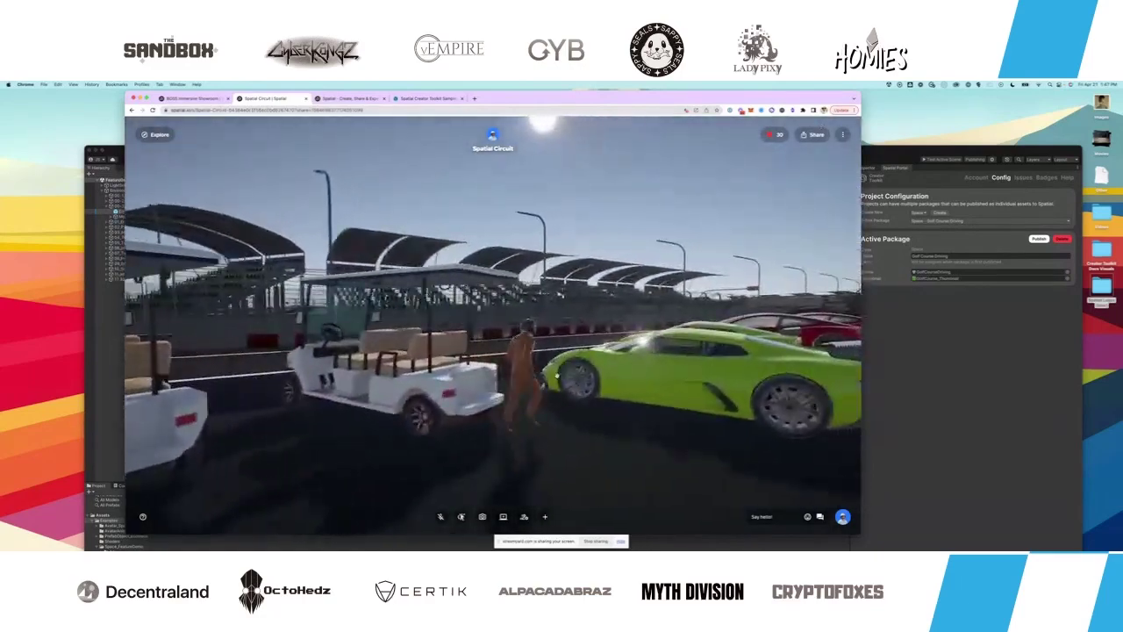
key(w)
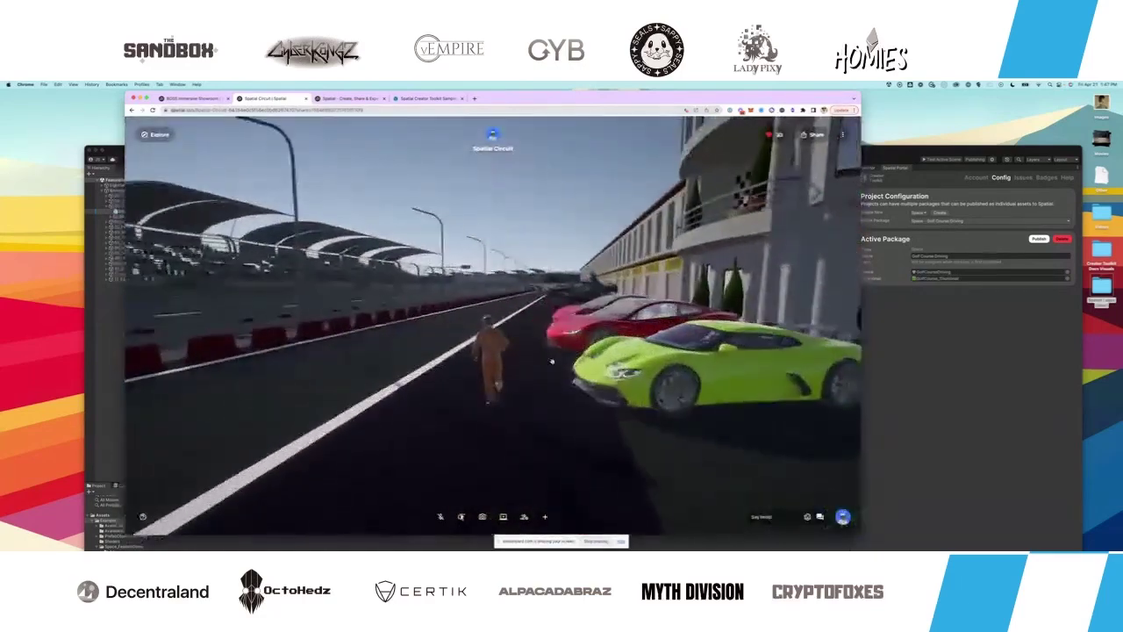
key(w)
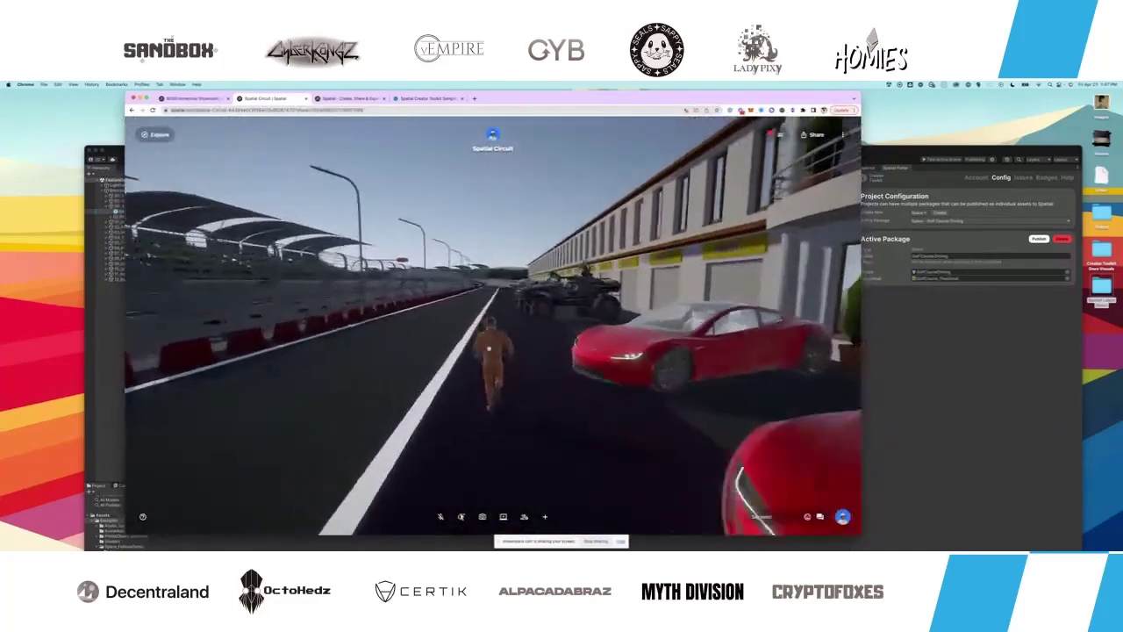
key(w)
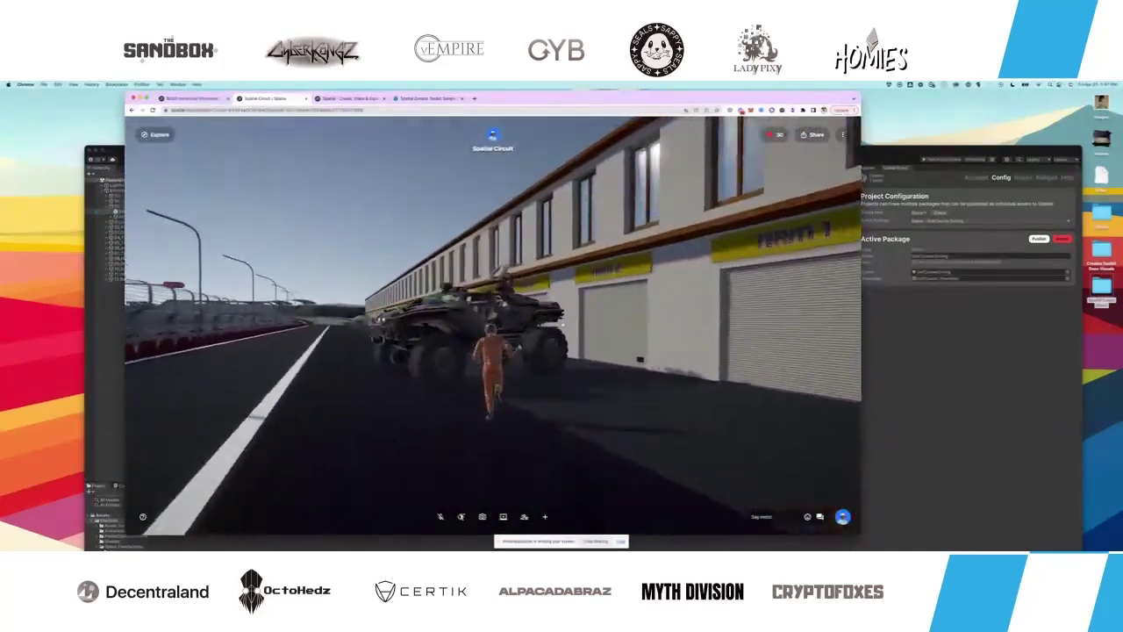
- Board the military buggy and drive it past the parked red and green cars onto the open circuit
key(f)
key(w)
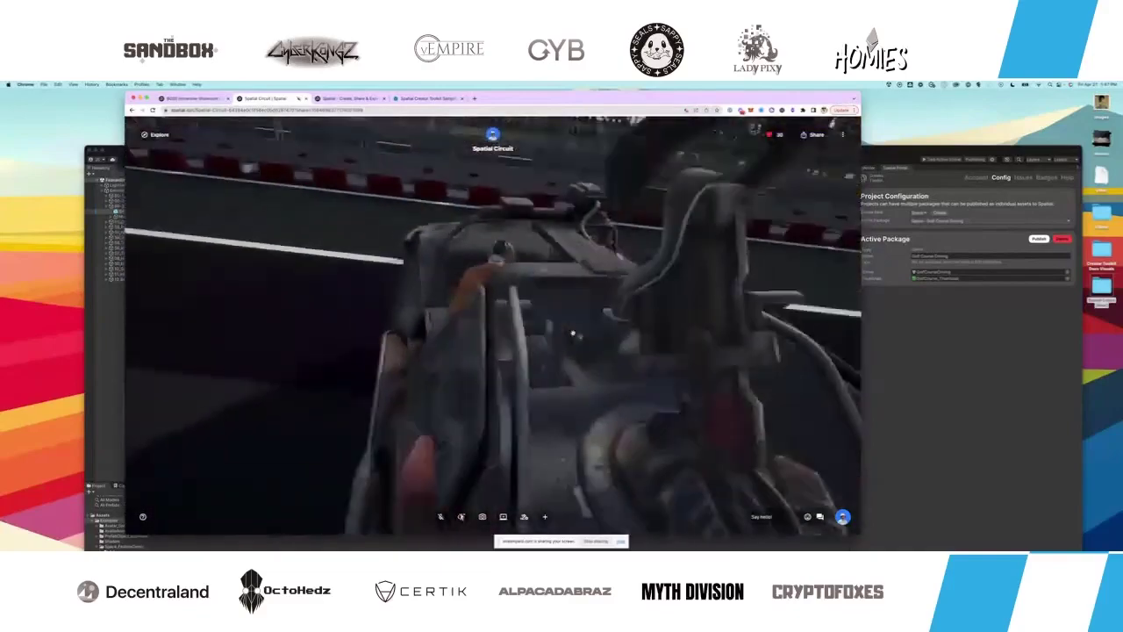
key(w)
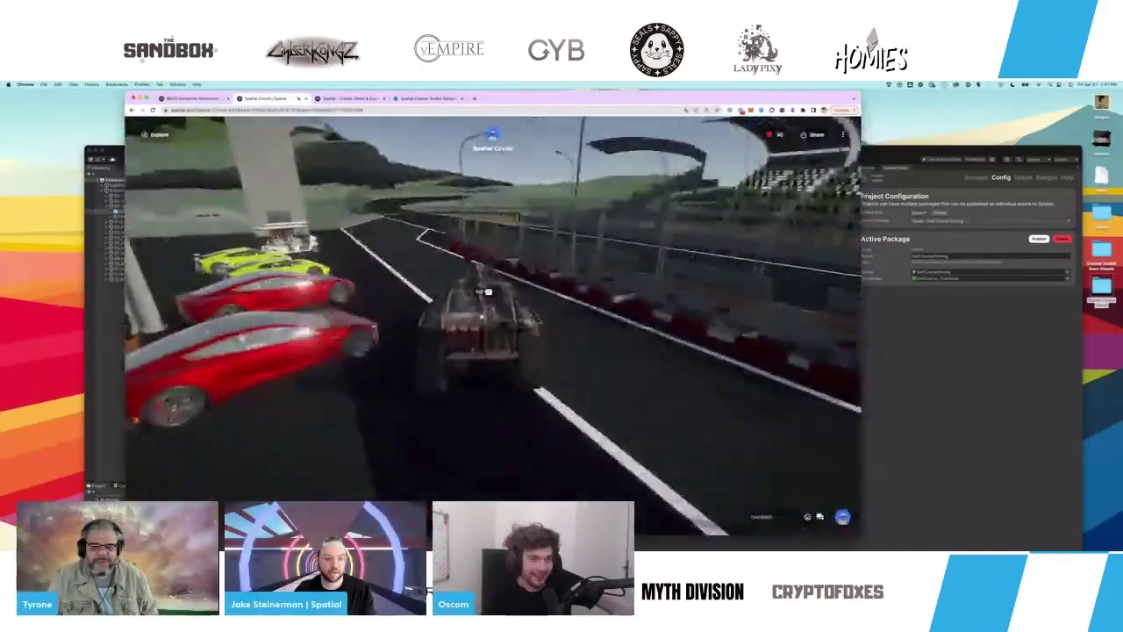
key(w)
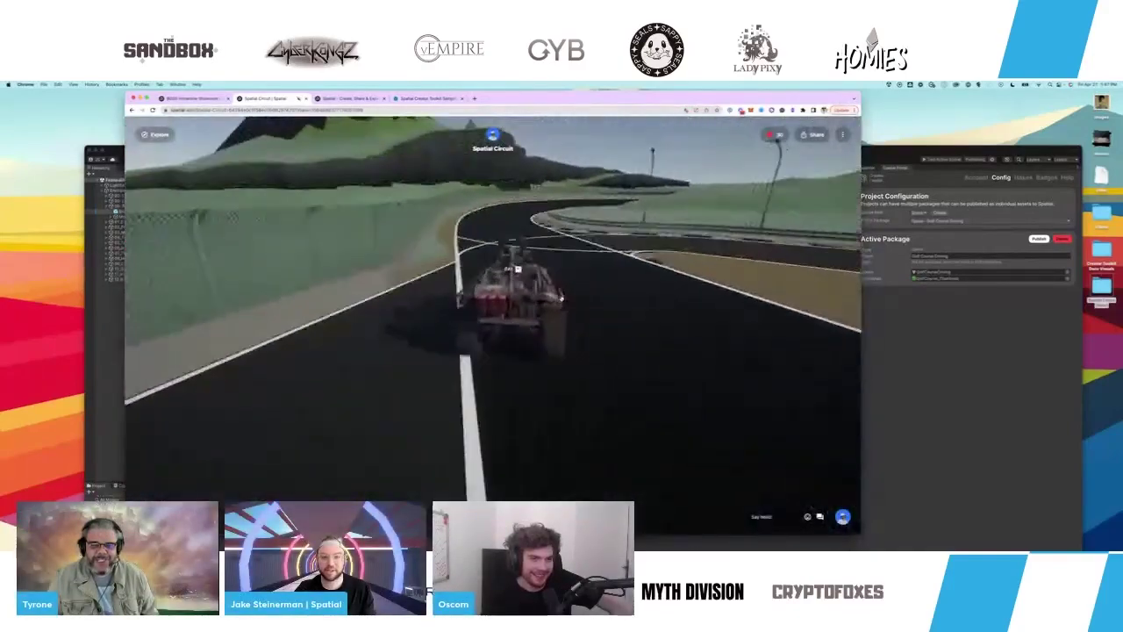
- Drive the buggy around the long right-hand bend below the hills and onto the straight beside the chain-link fence
key(w)
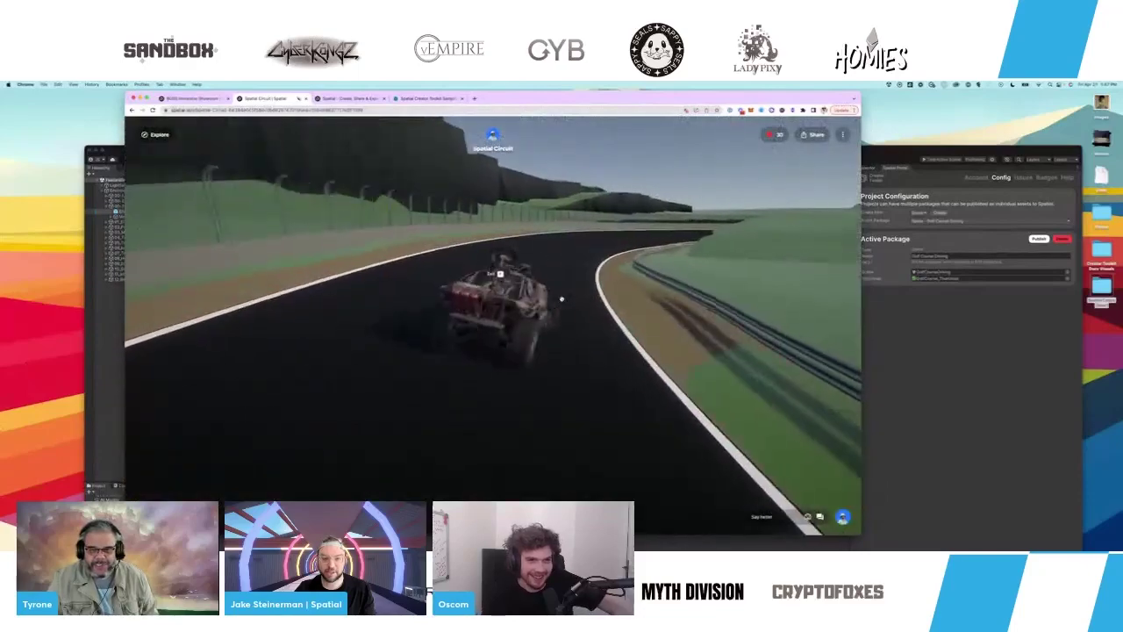
key(w)
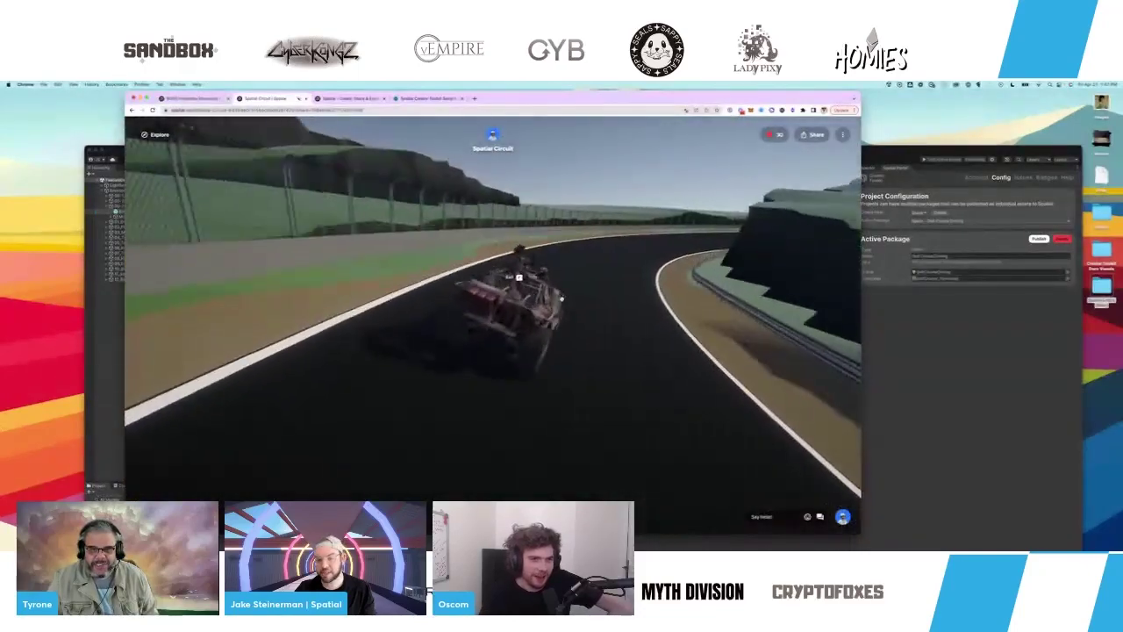
key(w)
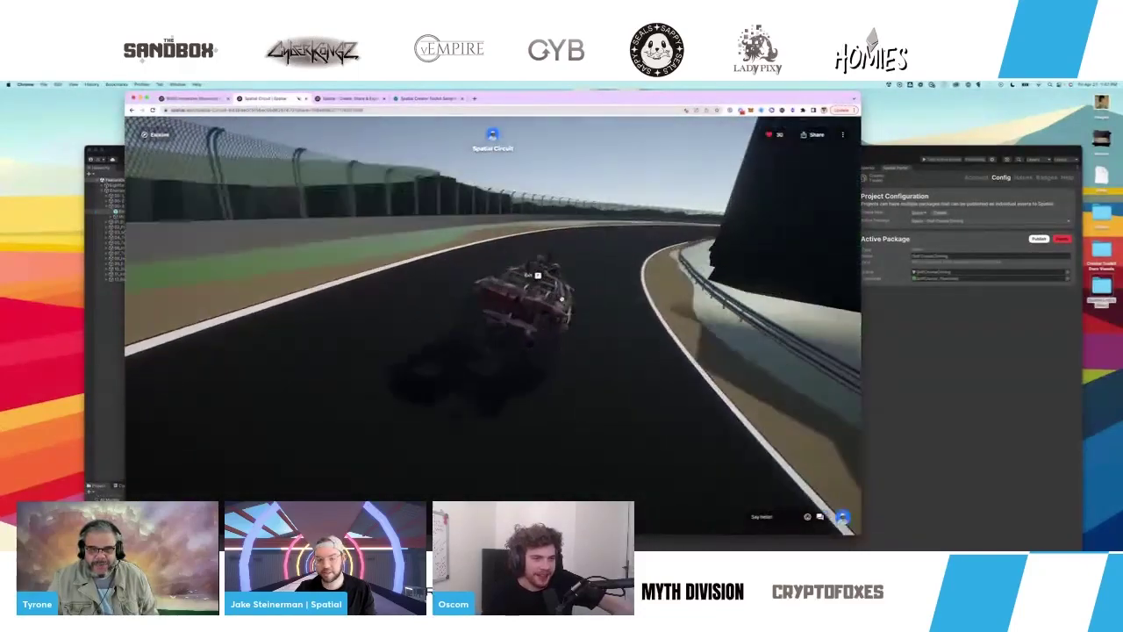
key(w)
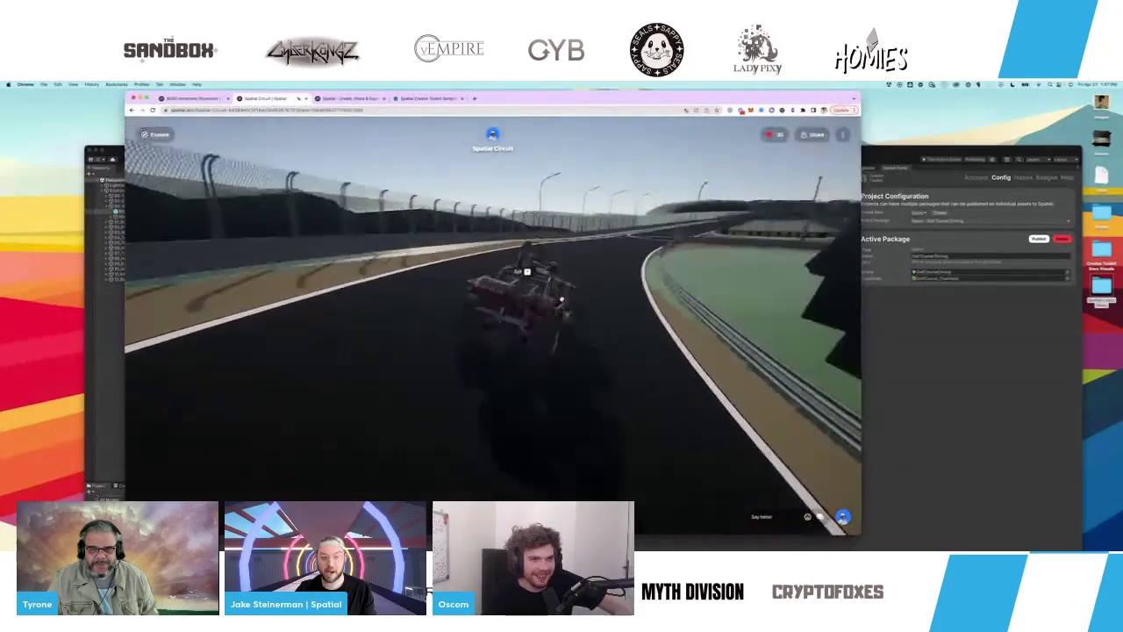
key(w)
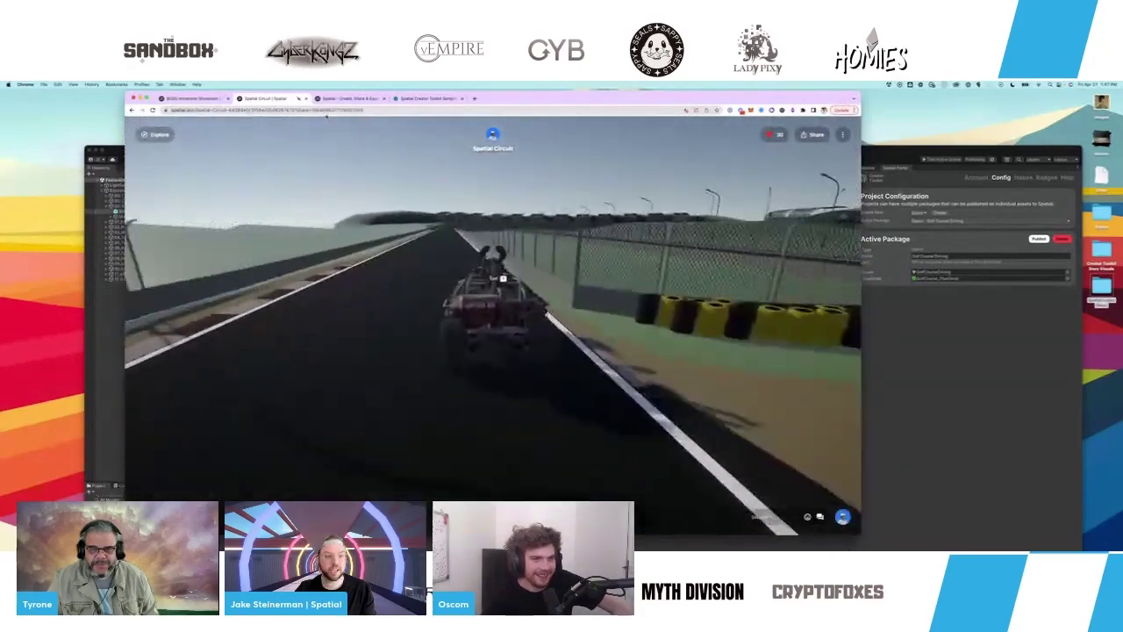
- Select the Spatial Circuit page address and return focus to the buggy's driving view
click(326, 111)
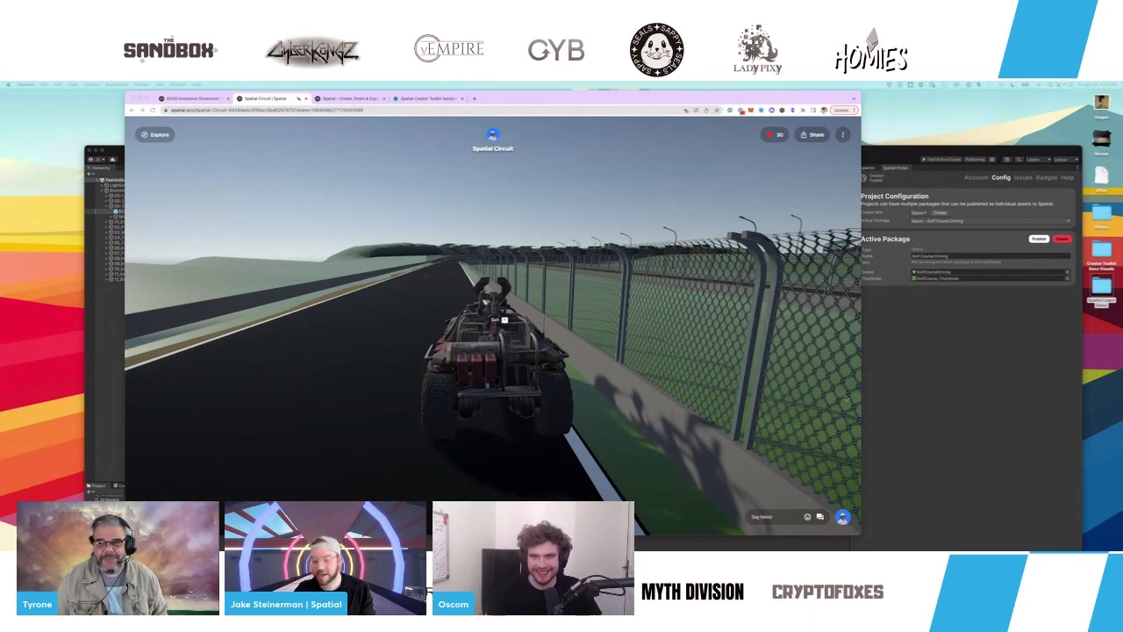
click(483, 338)
text(sta)
click(484, 339)
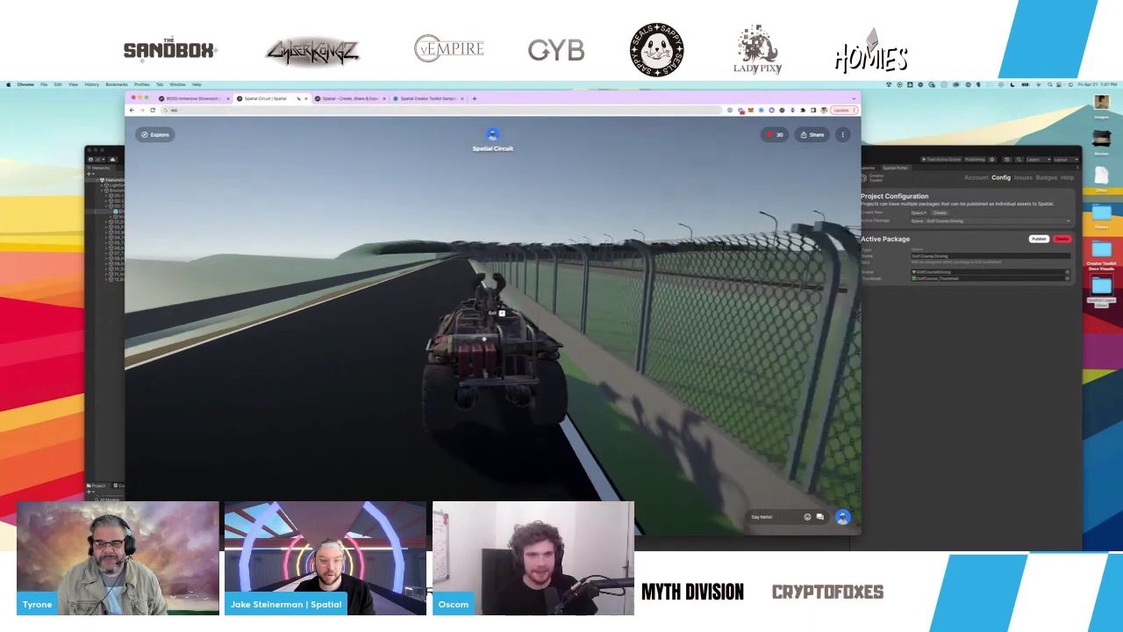
- Drive the buggy down the fenced straight and into the right-hand curve along the grandstands
key(w)
key(a)
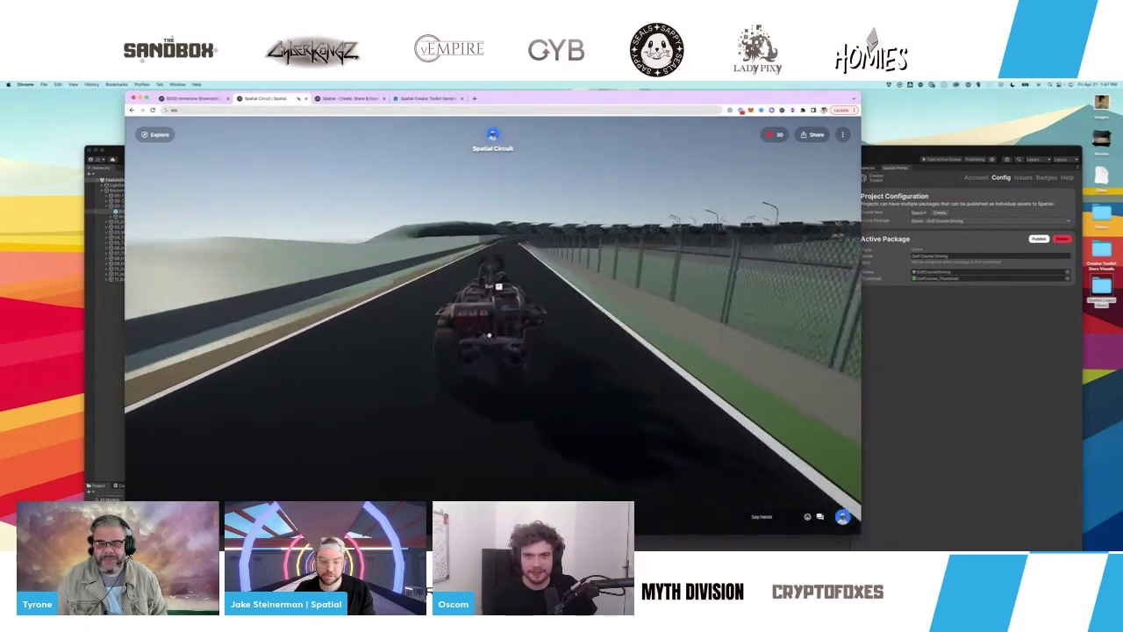
key(w)
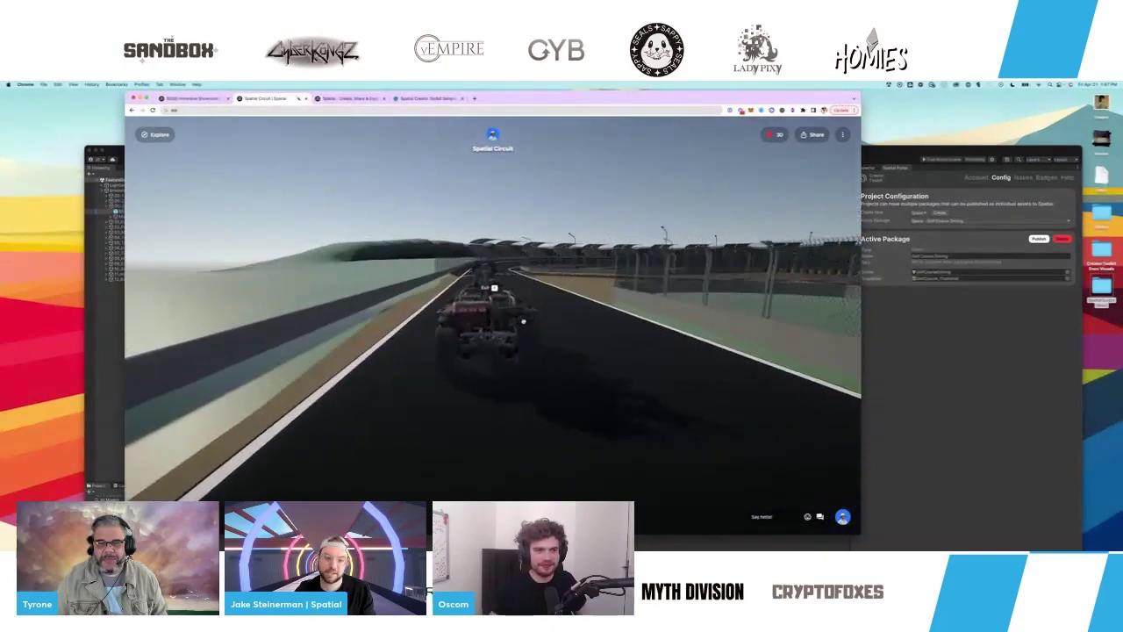
key(w)
key(d)
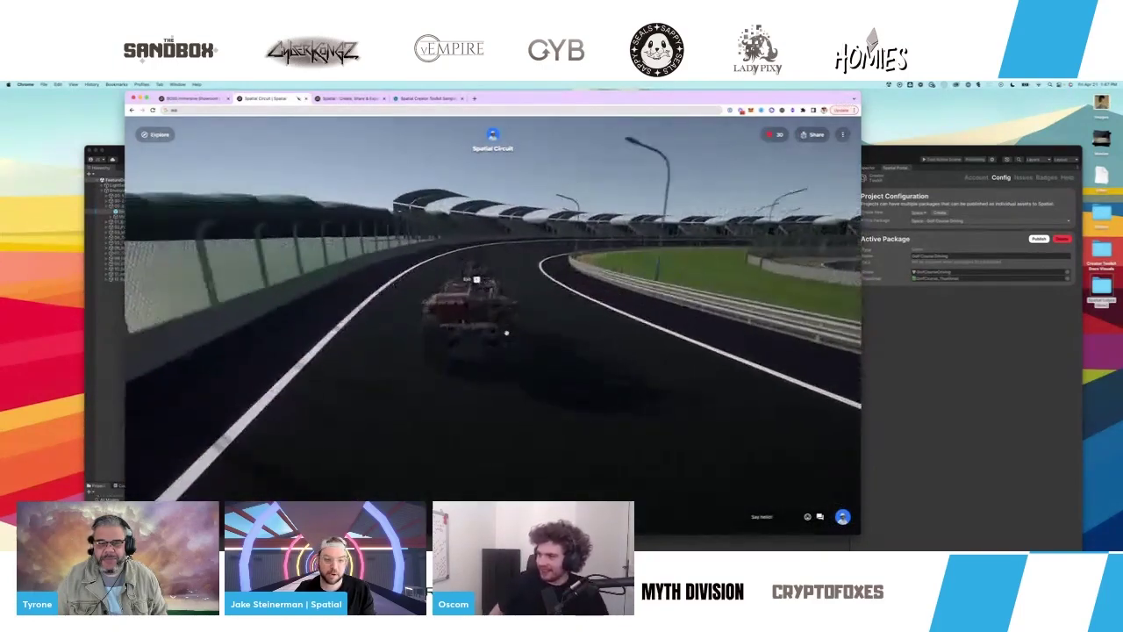
key(w)
key(d)
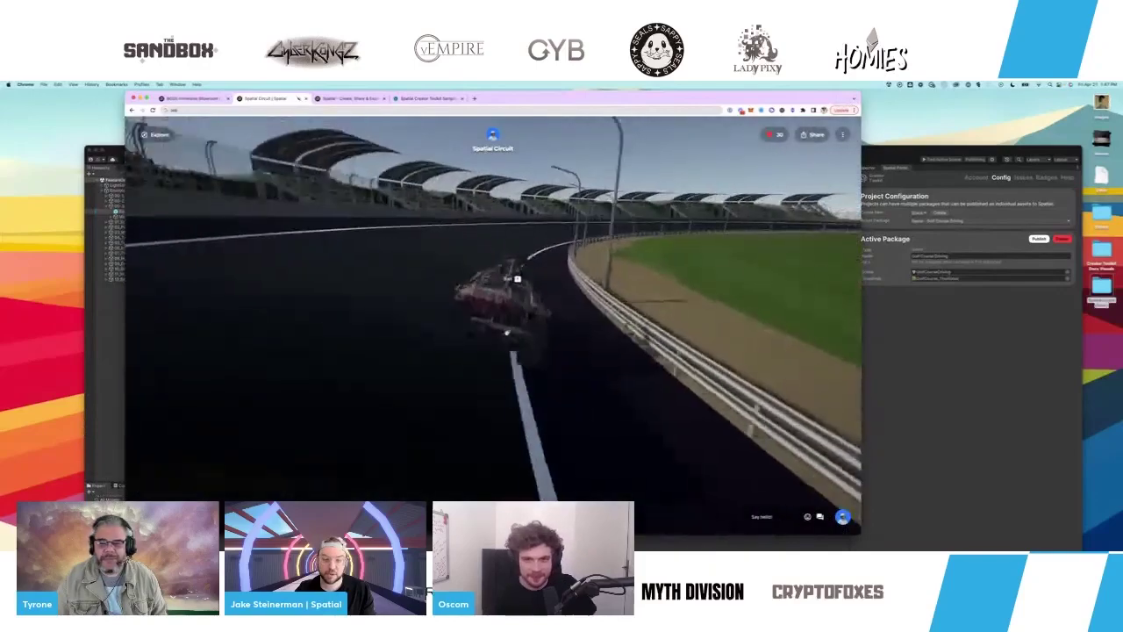
- Steer the buggy past the grandstands and along the outer fence to the track junction
key(w)
key(a)
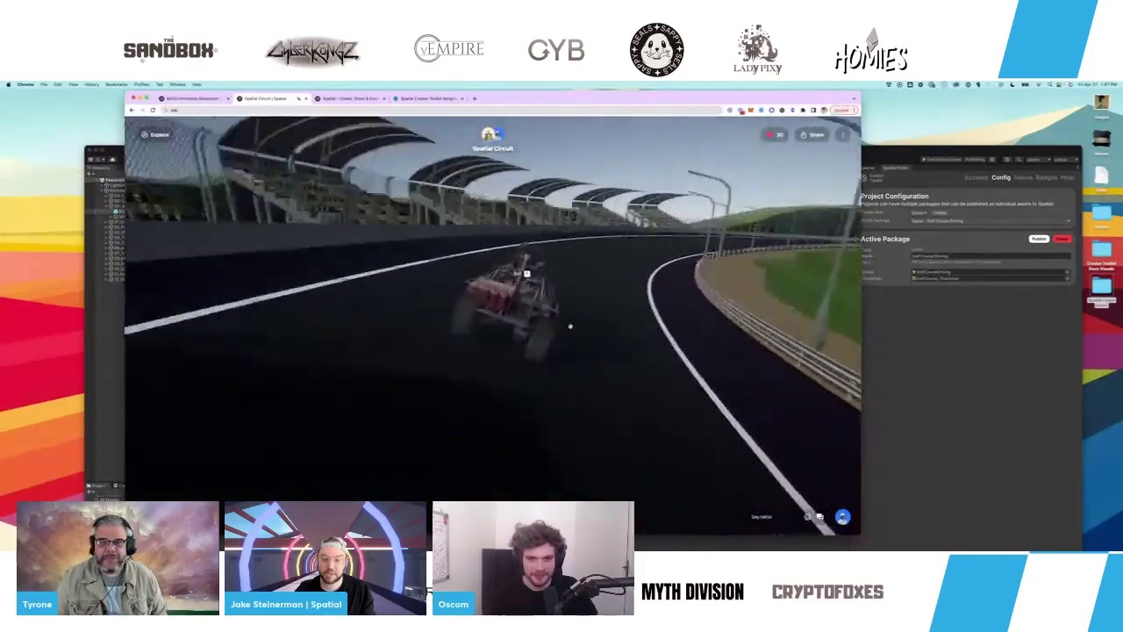
key(w)
key(a)
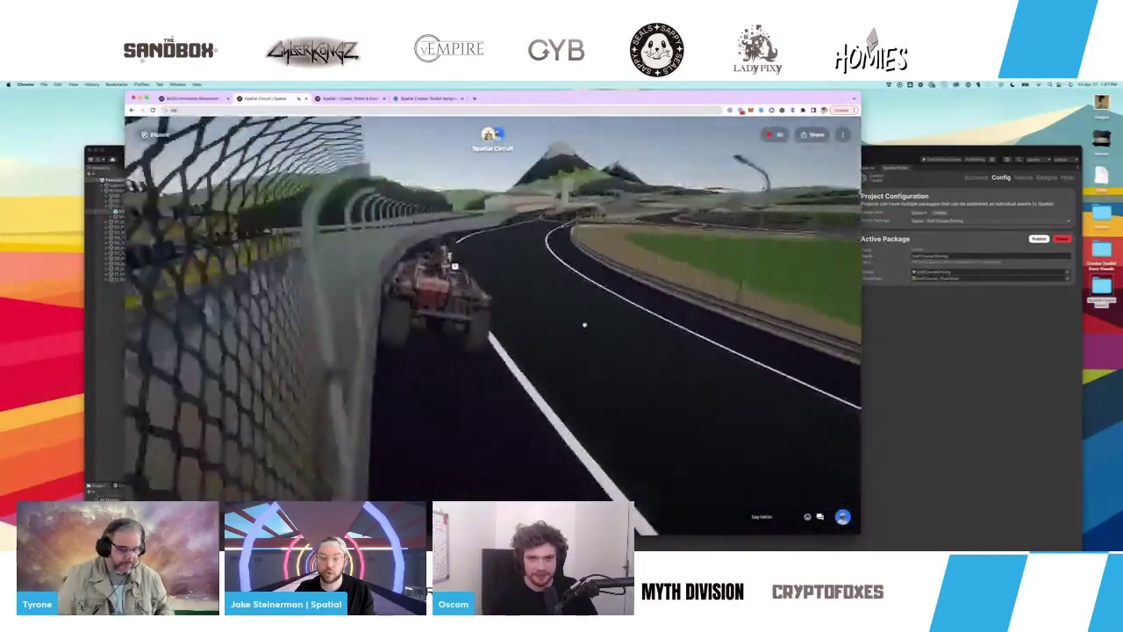
key(w)
key(d)
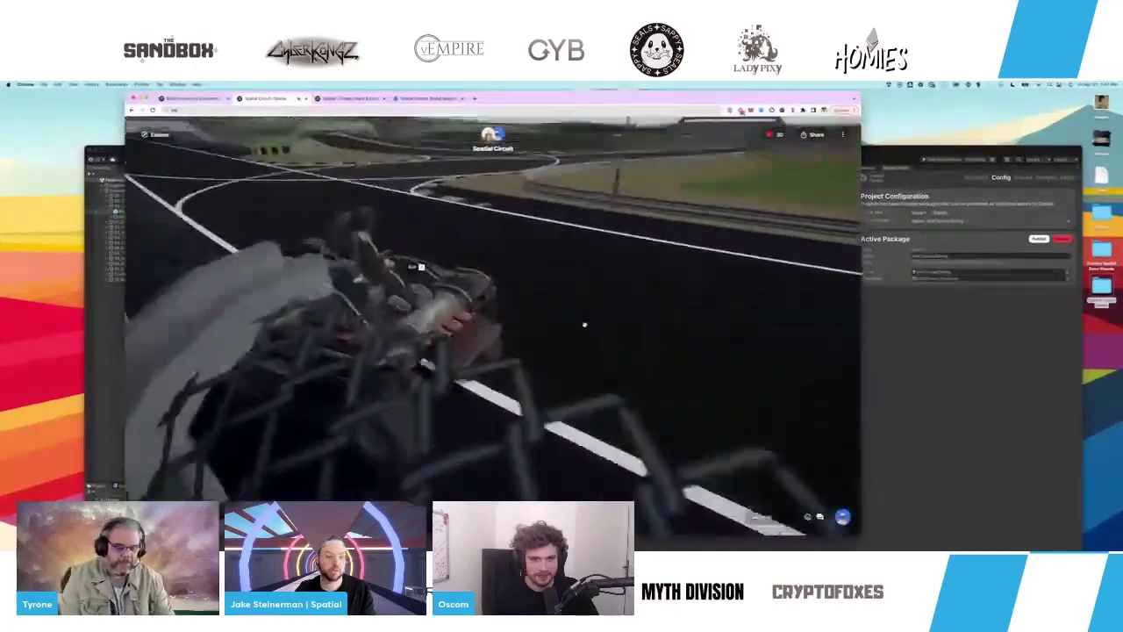
- Back the buggy away from the fence and turn it toward the pit building and the mountain
key(s)
key(d)
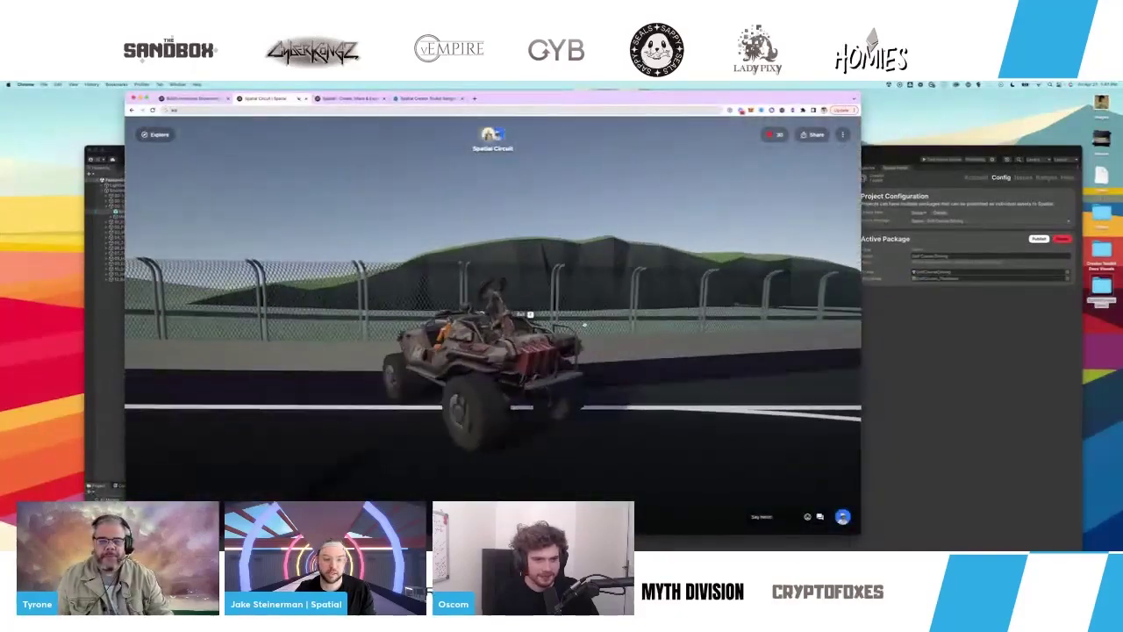
key(w)
key(d)
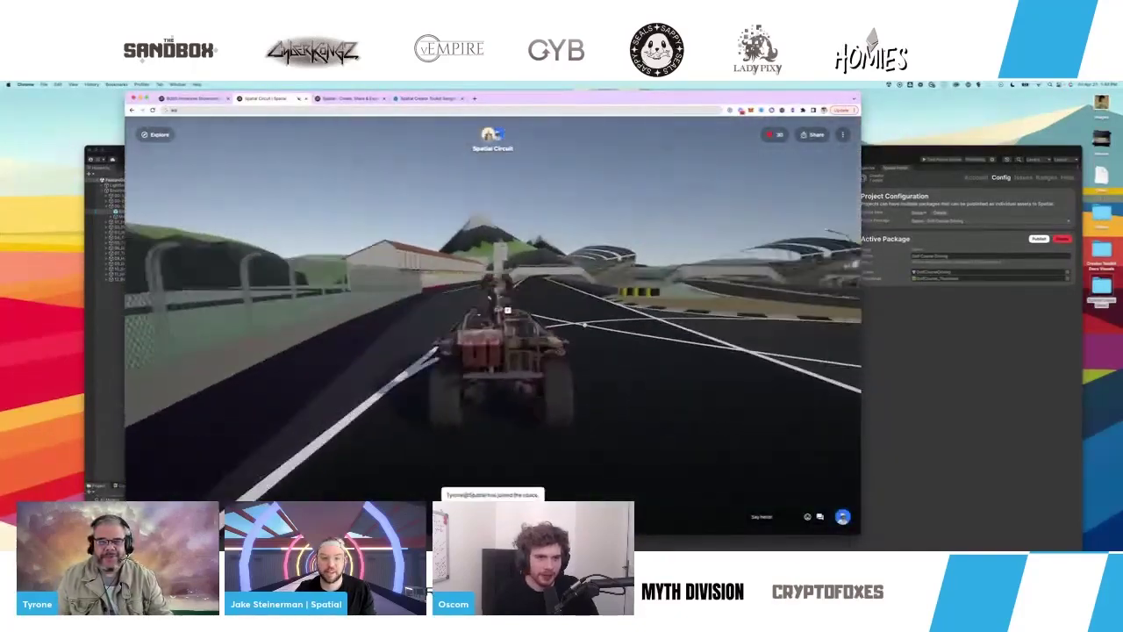
- Drive the buggy down the pit lane past the garages and golf carts to the end of the grandstand fence
key(w)
key(d)
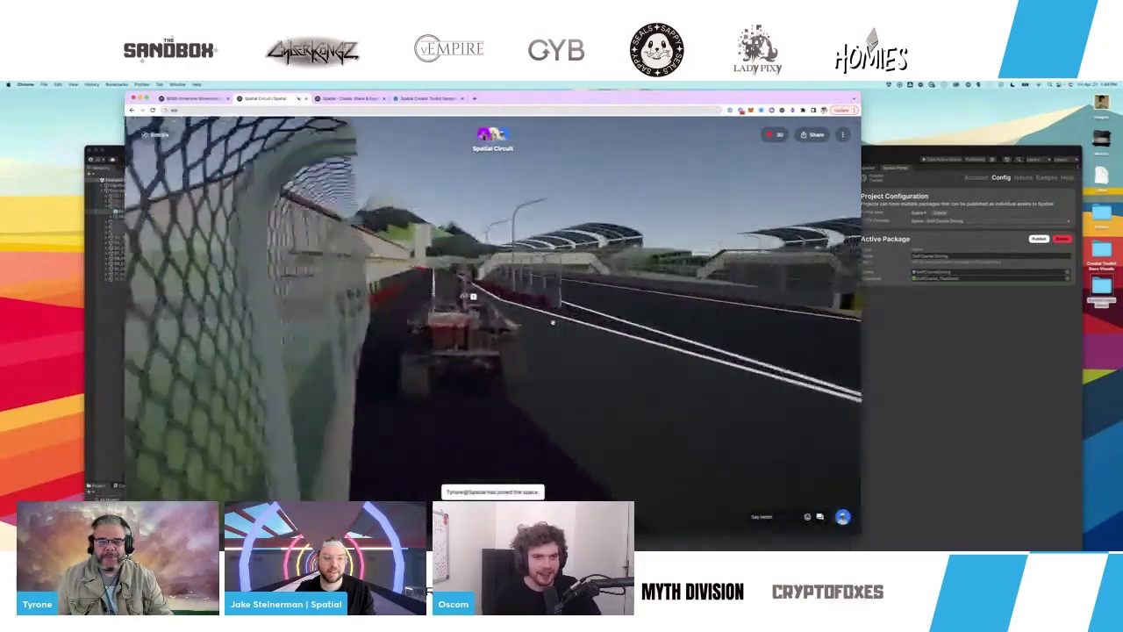
key(w)
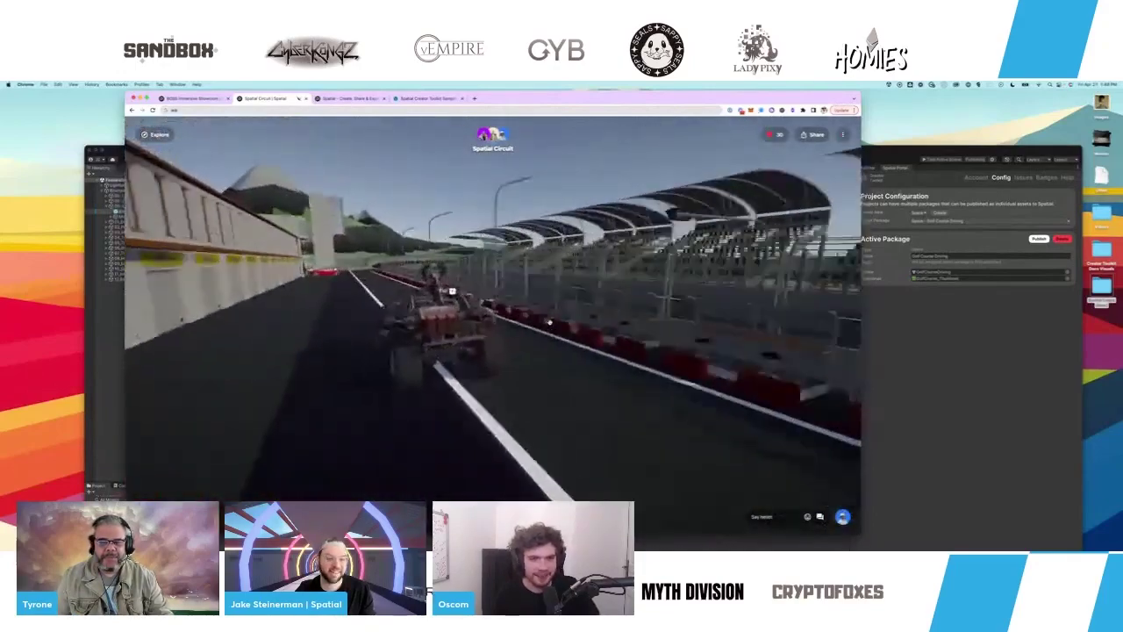
key(w)
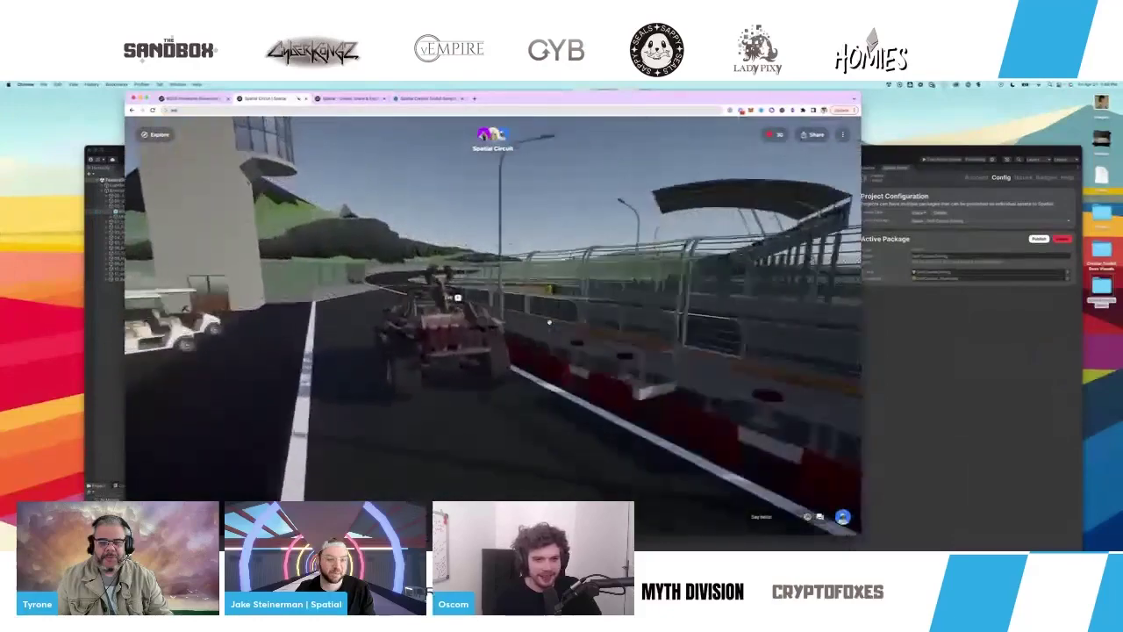
key(w)
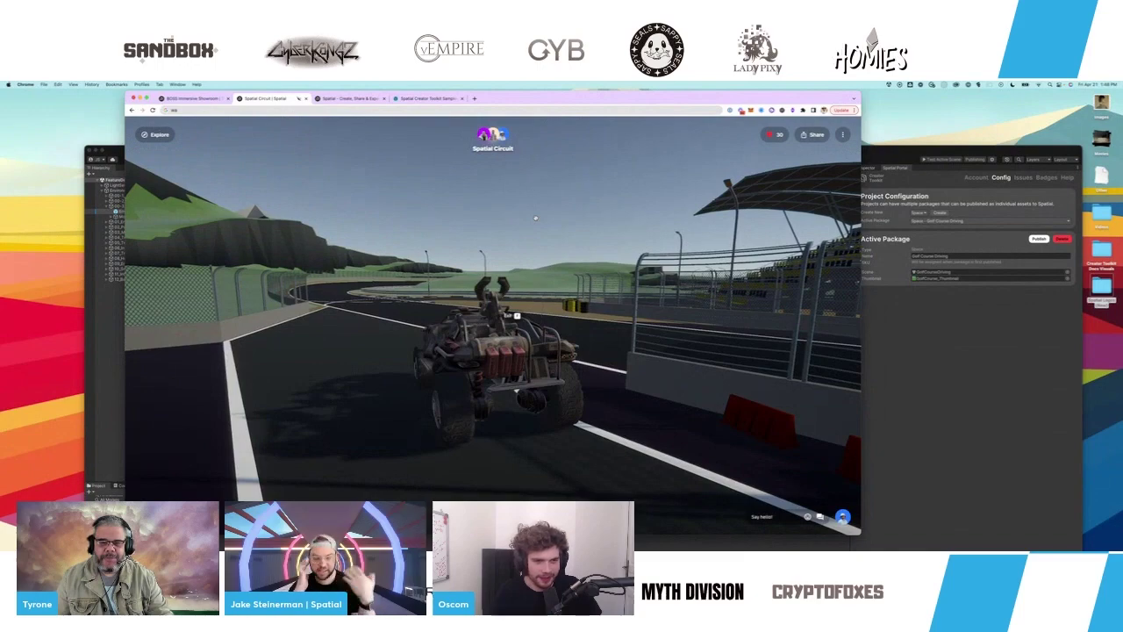
- Drive the buggy forward alongside the white golf cart and past the green sports car onto the circuit
key(w)
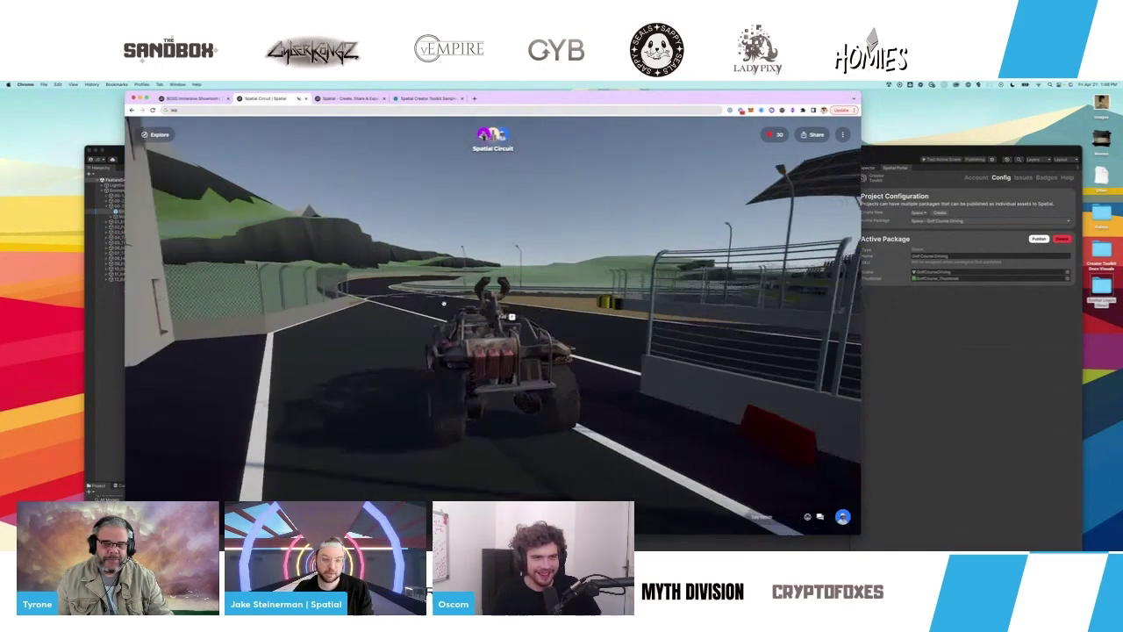
key(w)
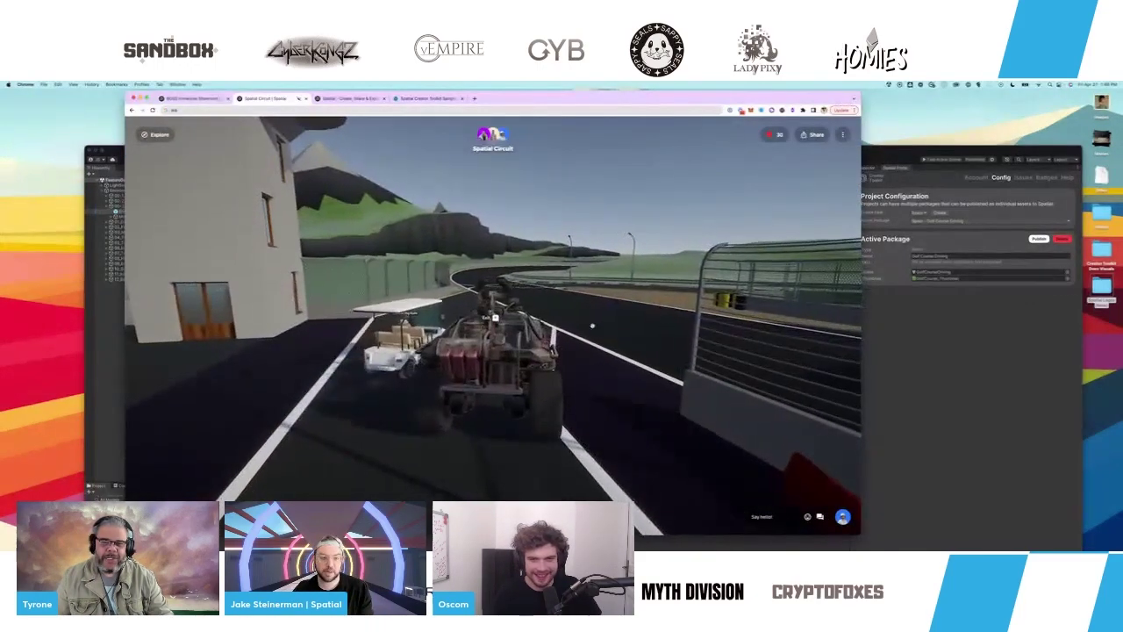
key(w)
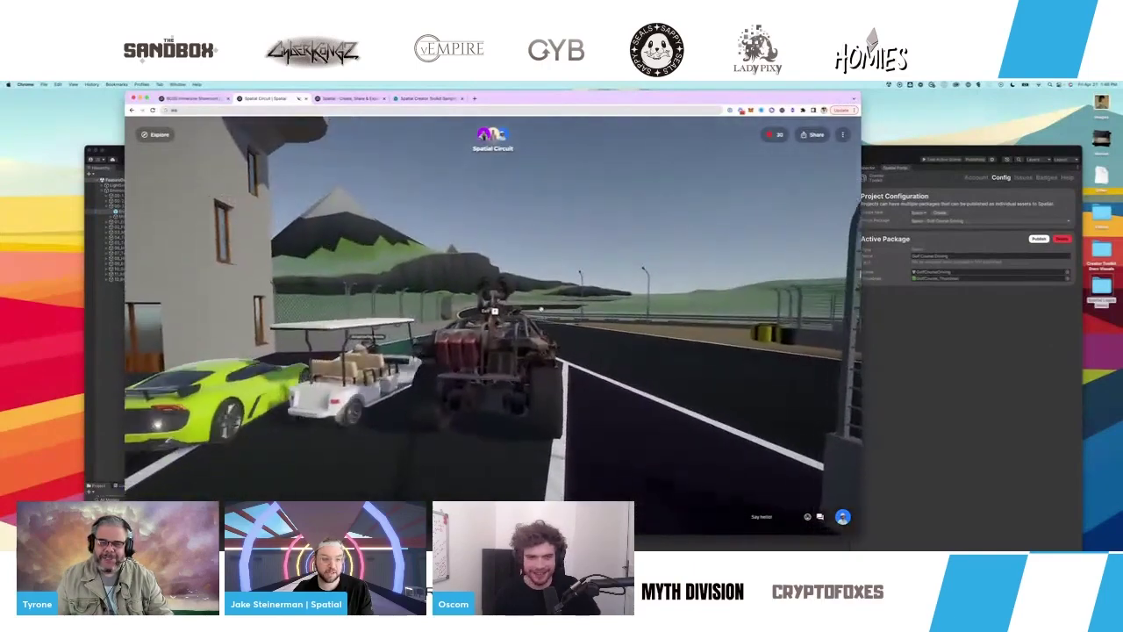
key(w)
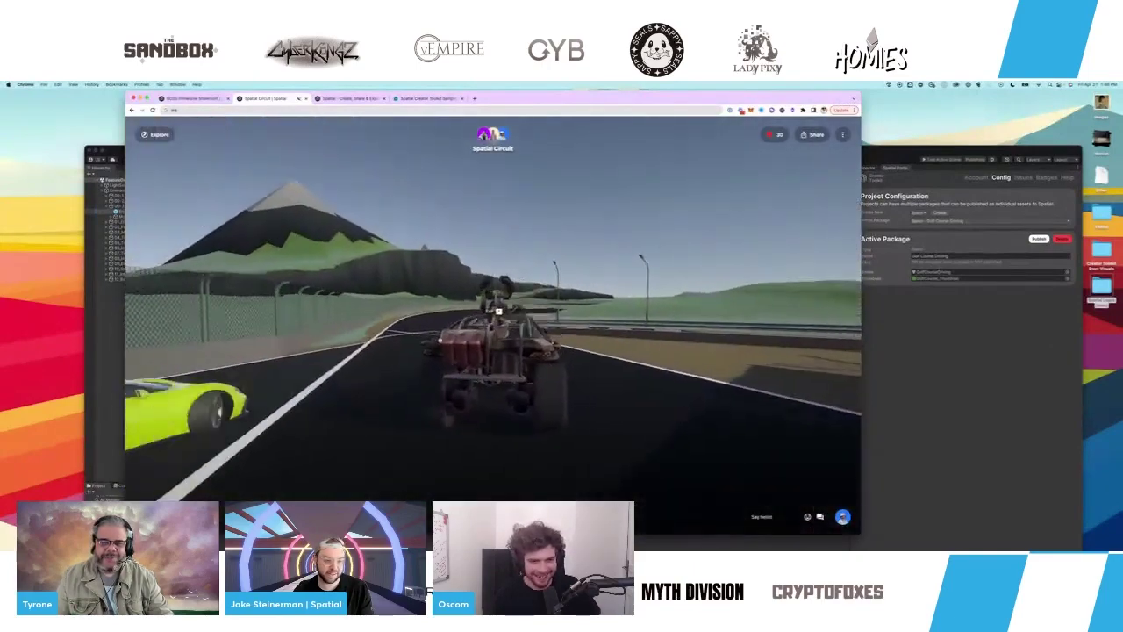
- Drive the buggy along the circuit behind the green sports car, around the bend beside the outer fence
drag(541, 309, 474, 351)
key(w)
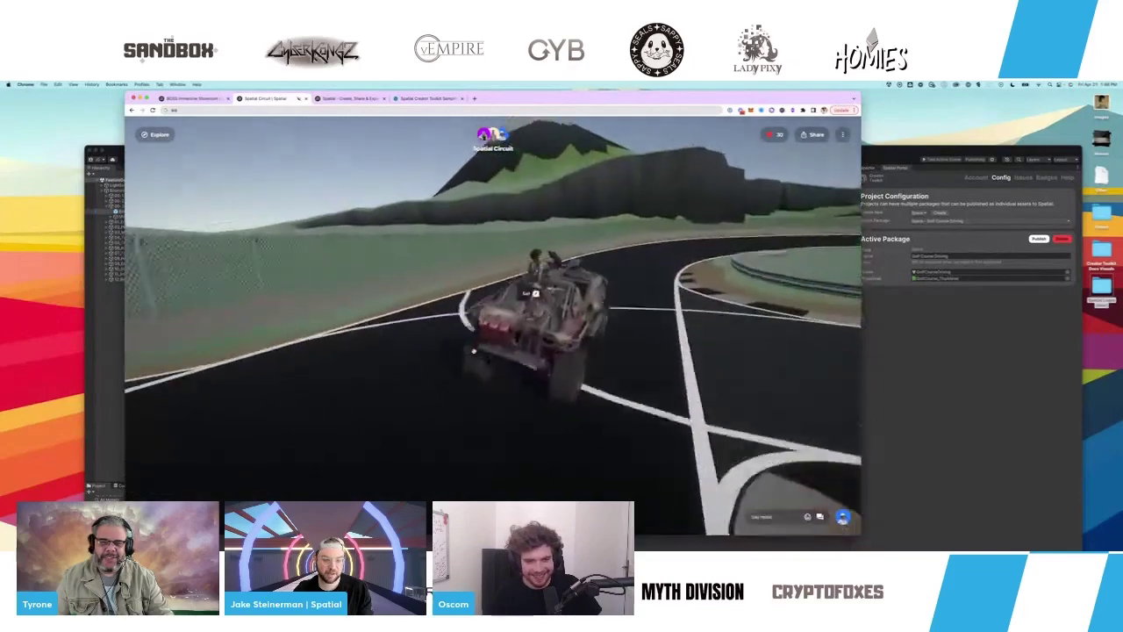
key(w)
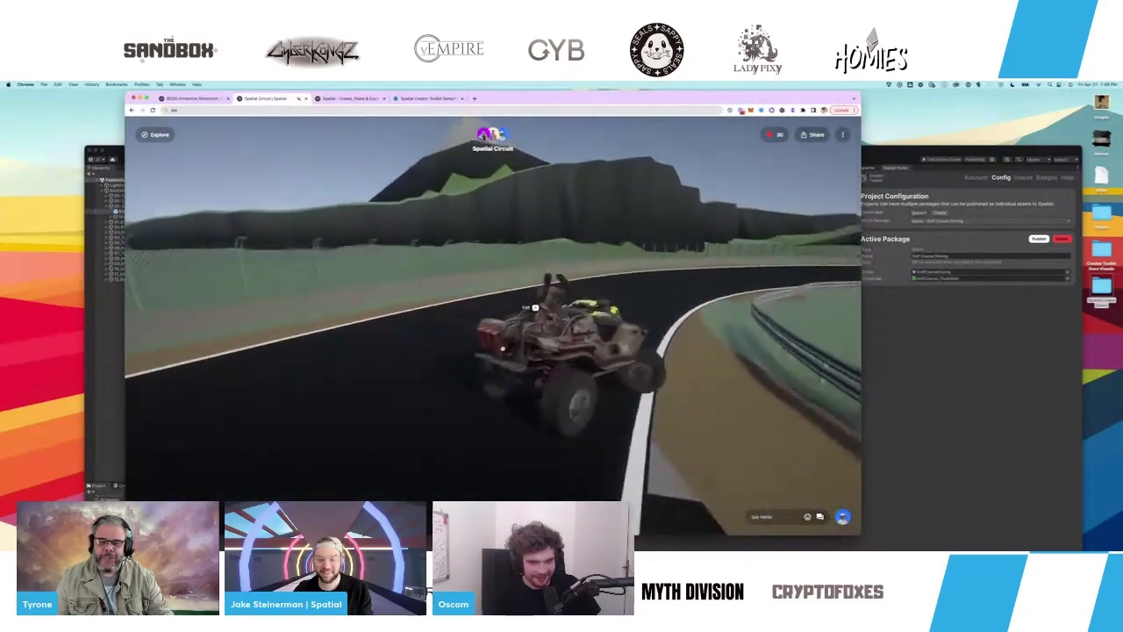
key(w)
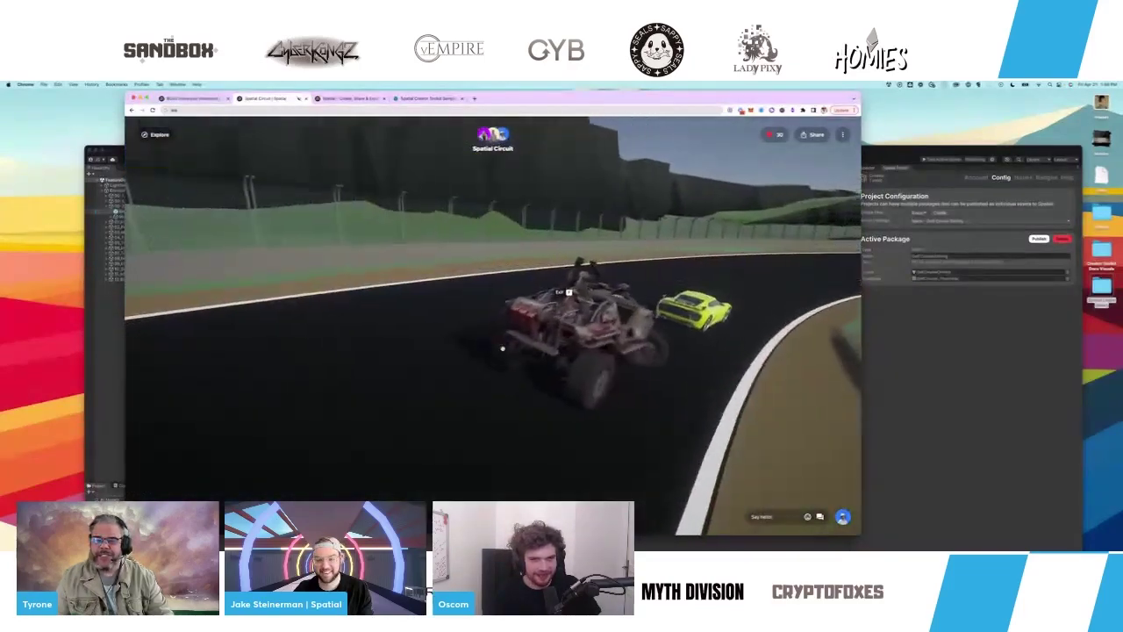
key(w)
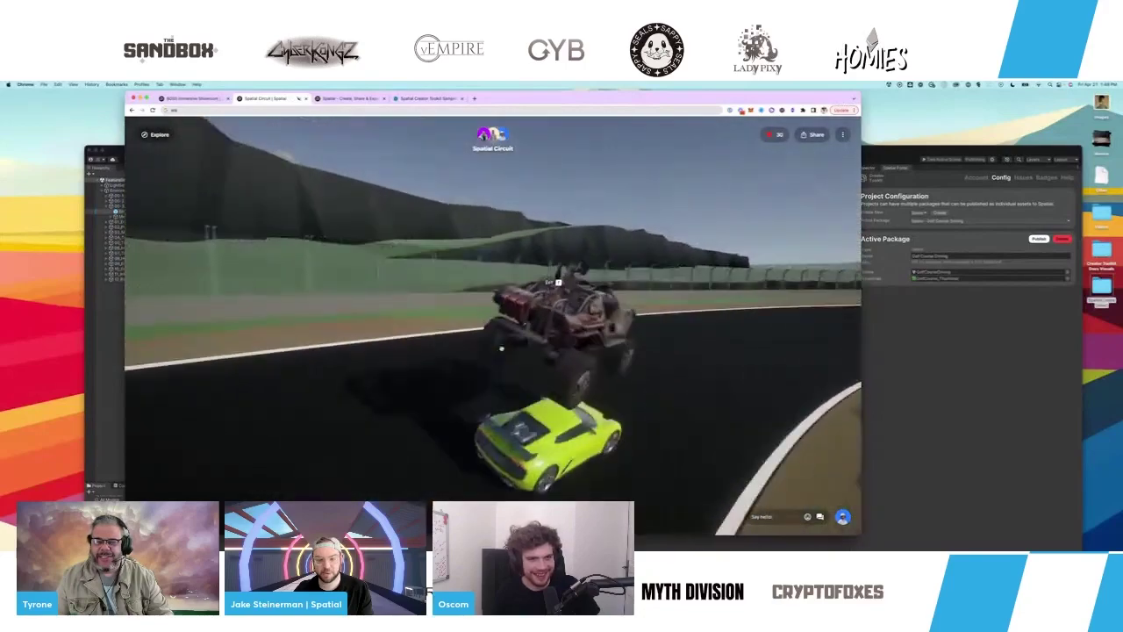
key(w)
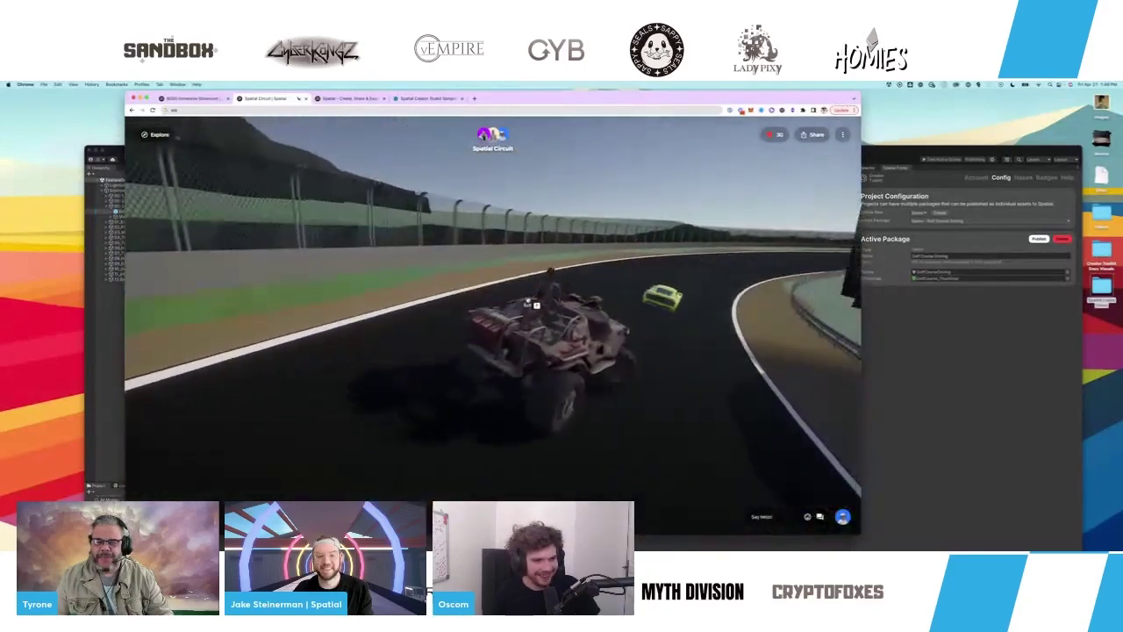
key(w)
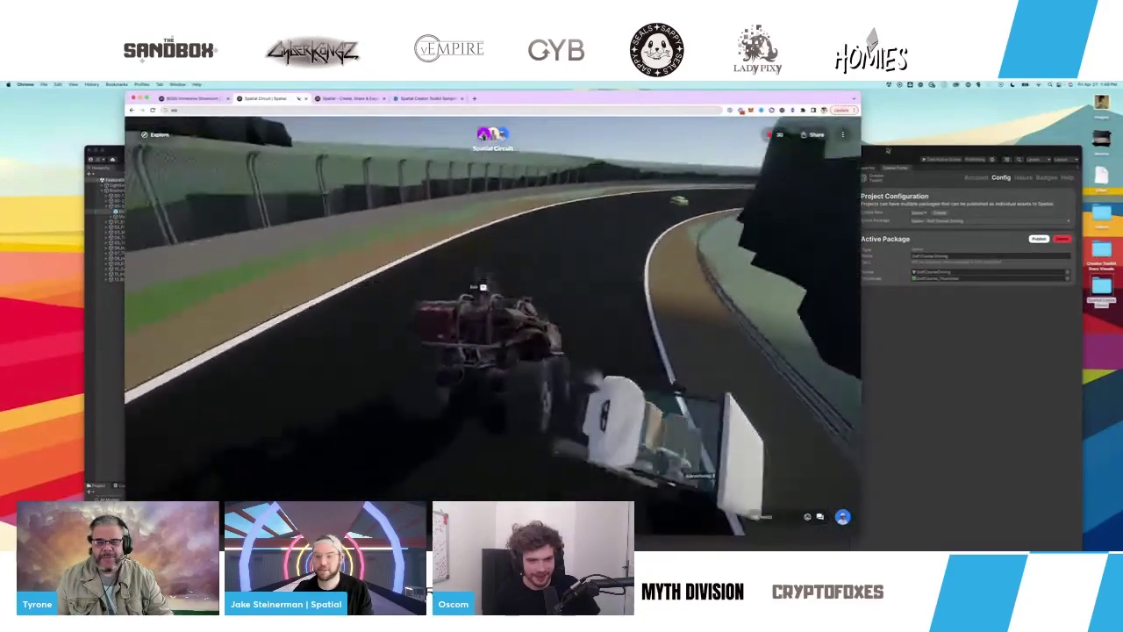
- Switch to the Unity FeatureDemo project and move its window higher on the desktop
click(874, 154)
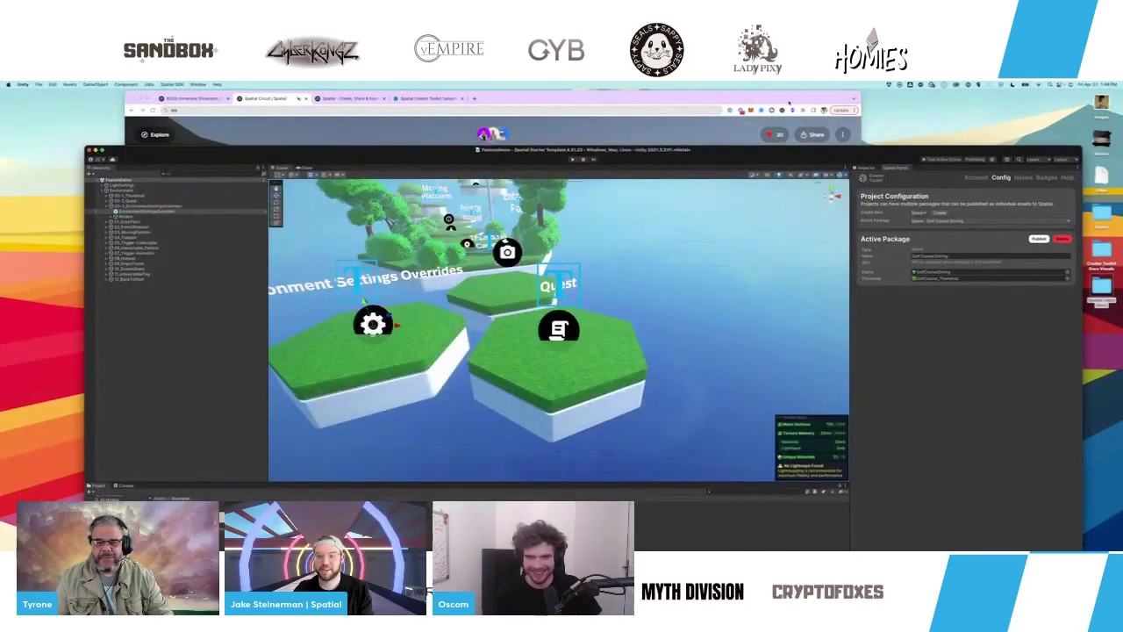
click(789, 103)
drag(884, 157, 874, 130)
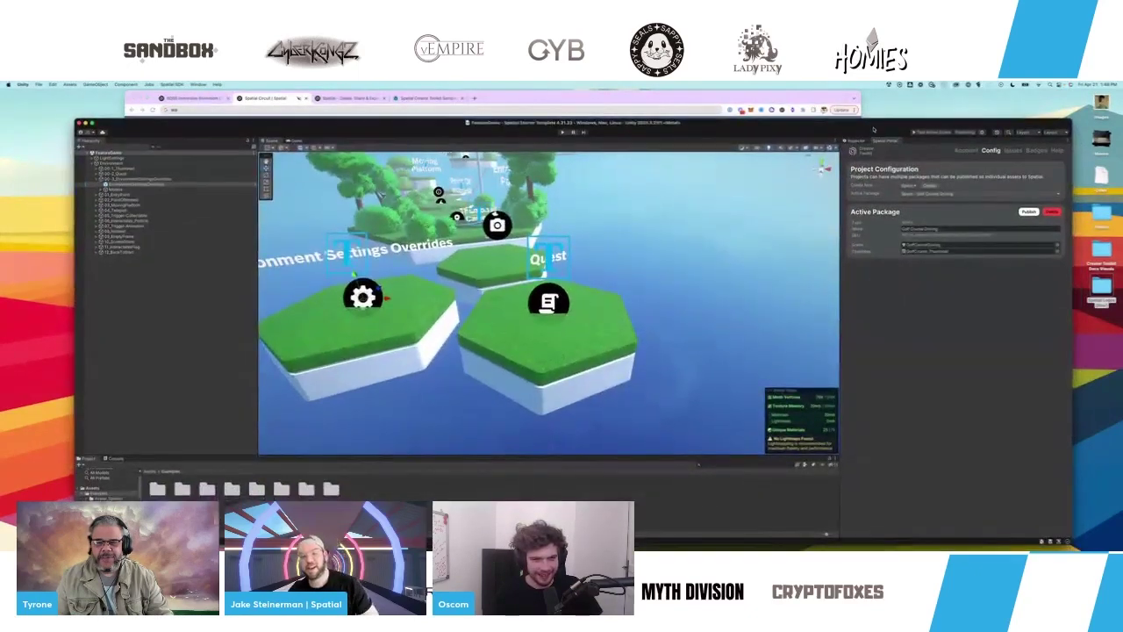
- Select the Trigger (Collectable)_2 coin on the upper island and frame it in the scene
middle_drag(497, 229, 610, 466)
scroll(508, 406, down, 2)
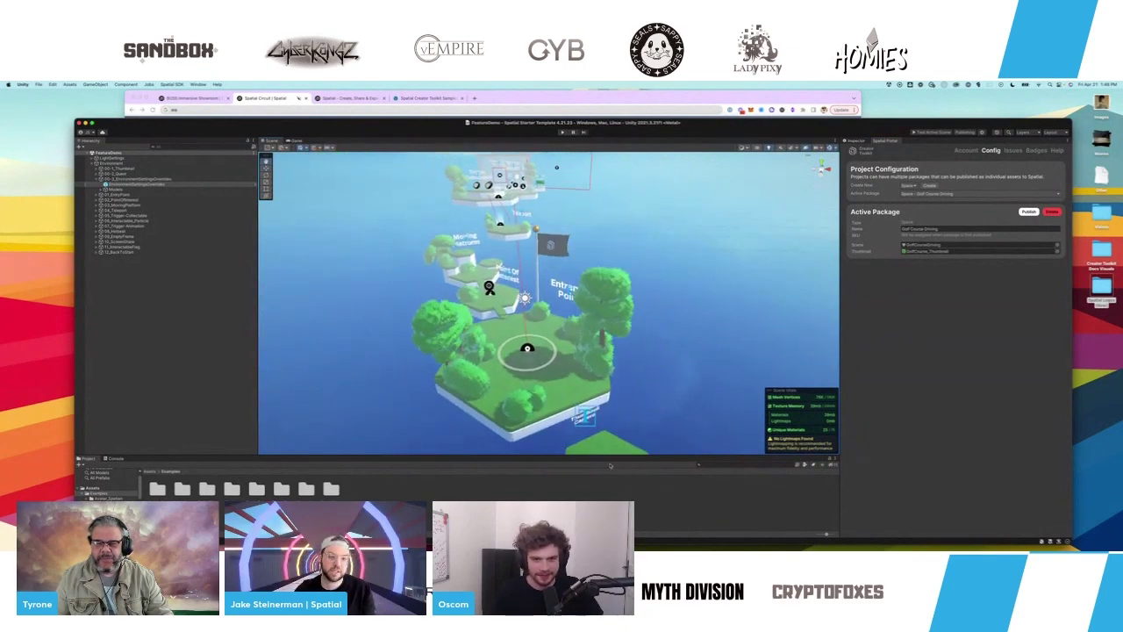
right_drag(610, 465, 555, 379)
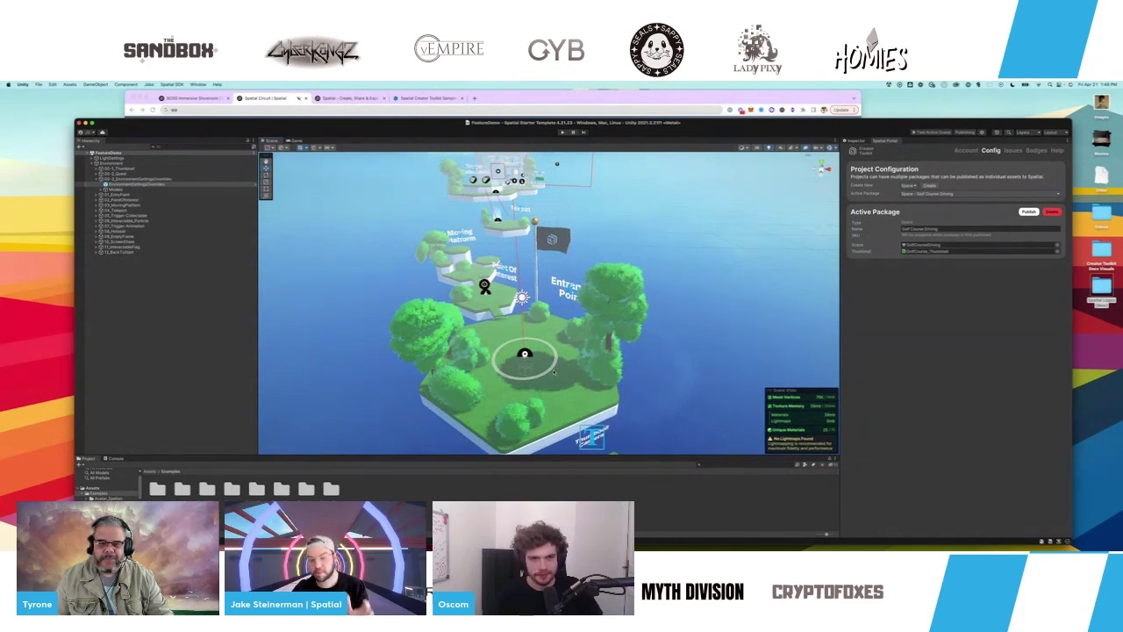
middle_drag(547, 256, 583, 339)
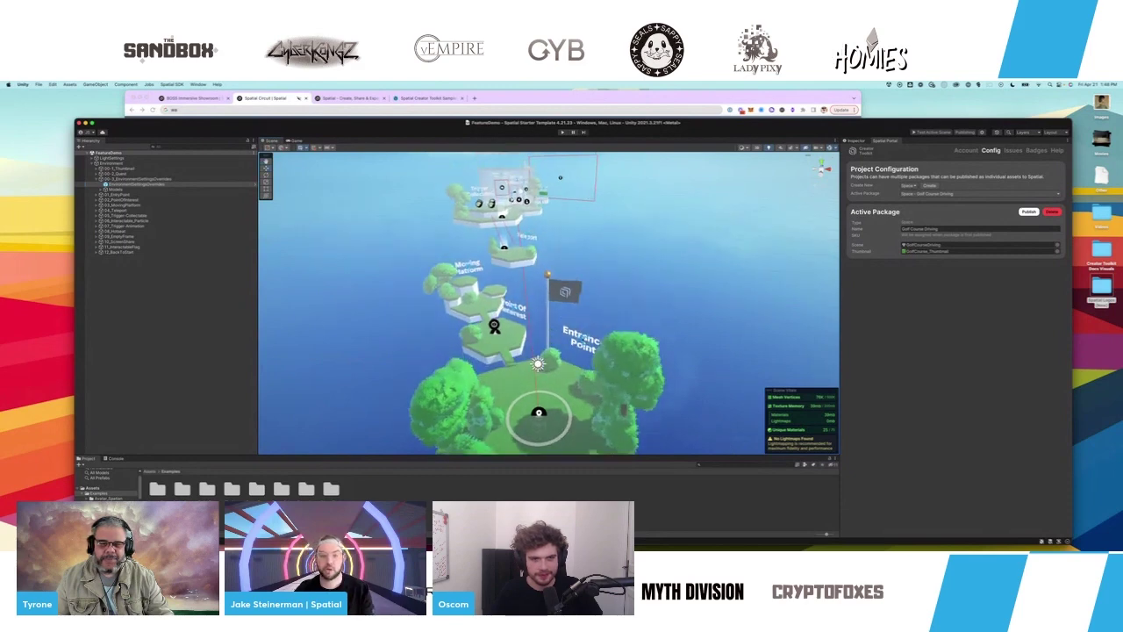
middle_drag(602, 266, 621, 303)
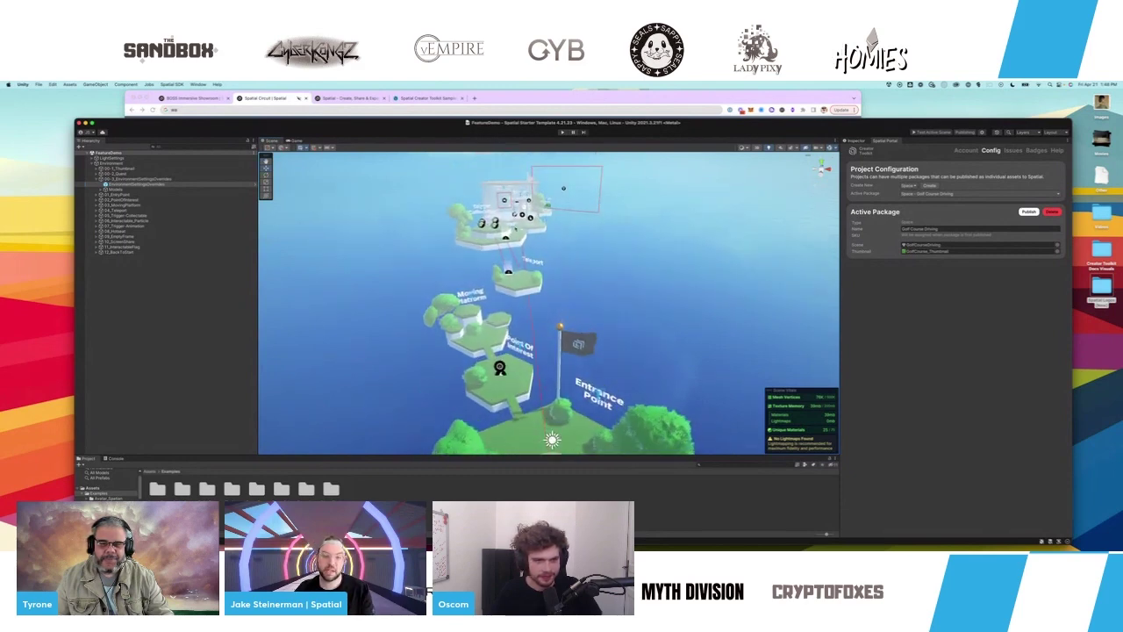
right_drag(620, 298, 588, 241)
right_drag(614, 452, 643, 452)
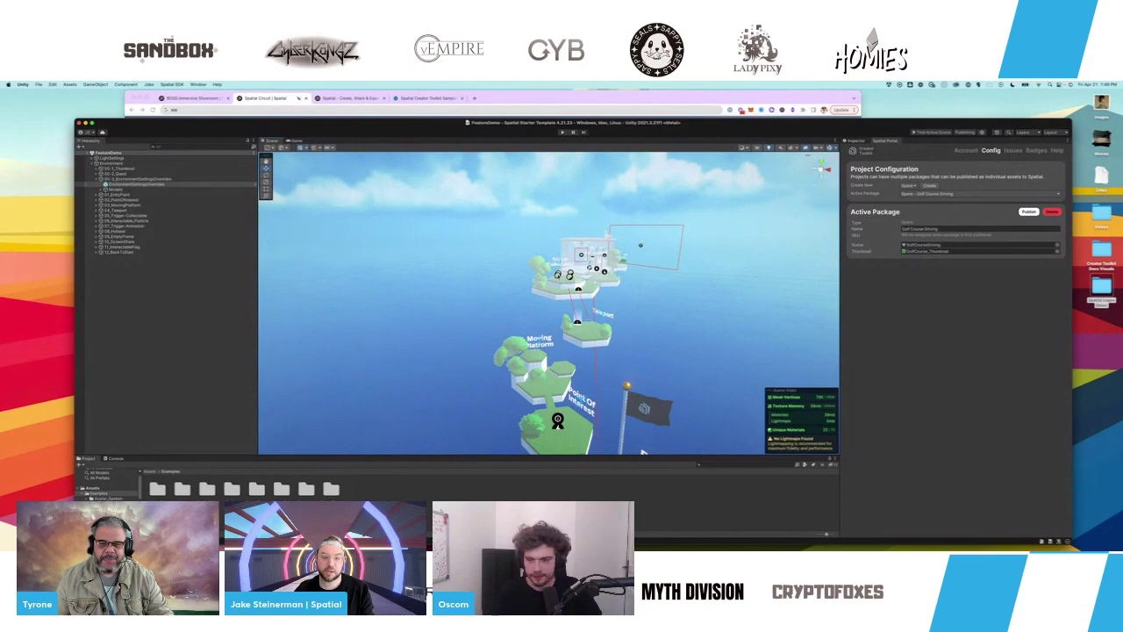
click(558, 275)
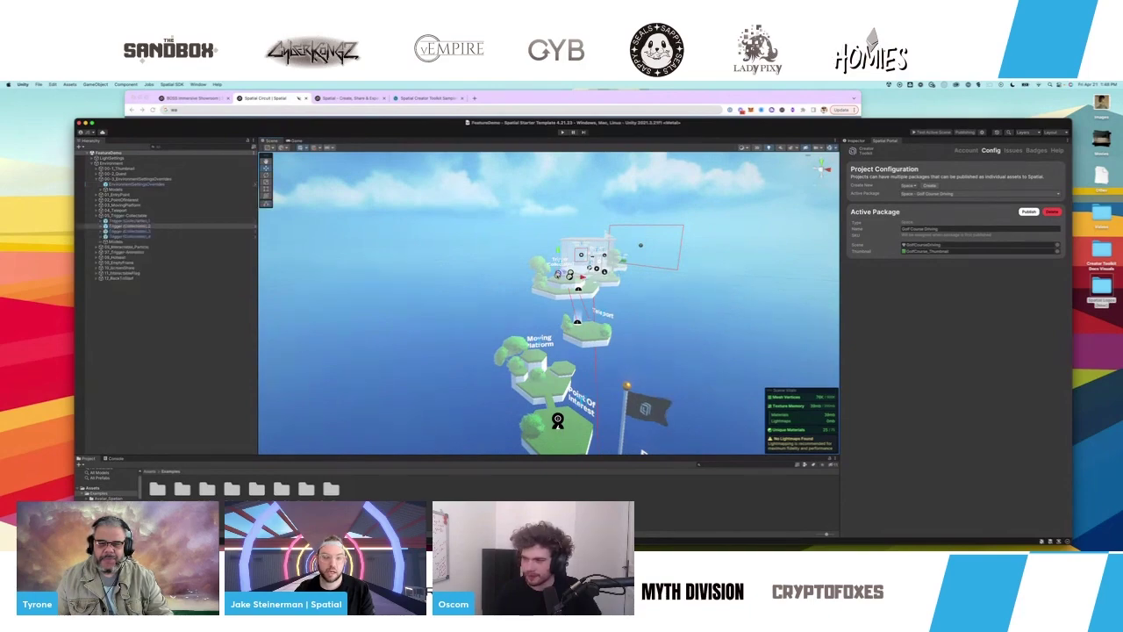
key(f)
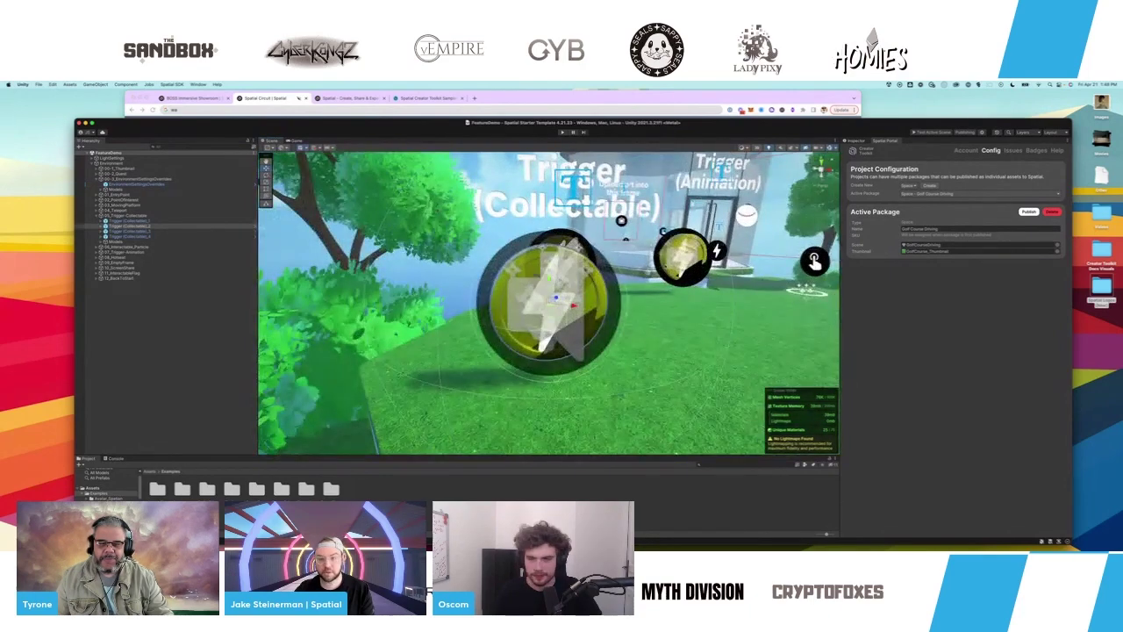
- Inspect the selected coin's Trigger Event component and expand its On Enter Event actions
click(860, 140)
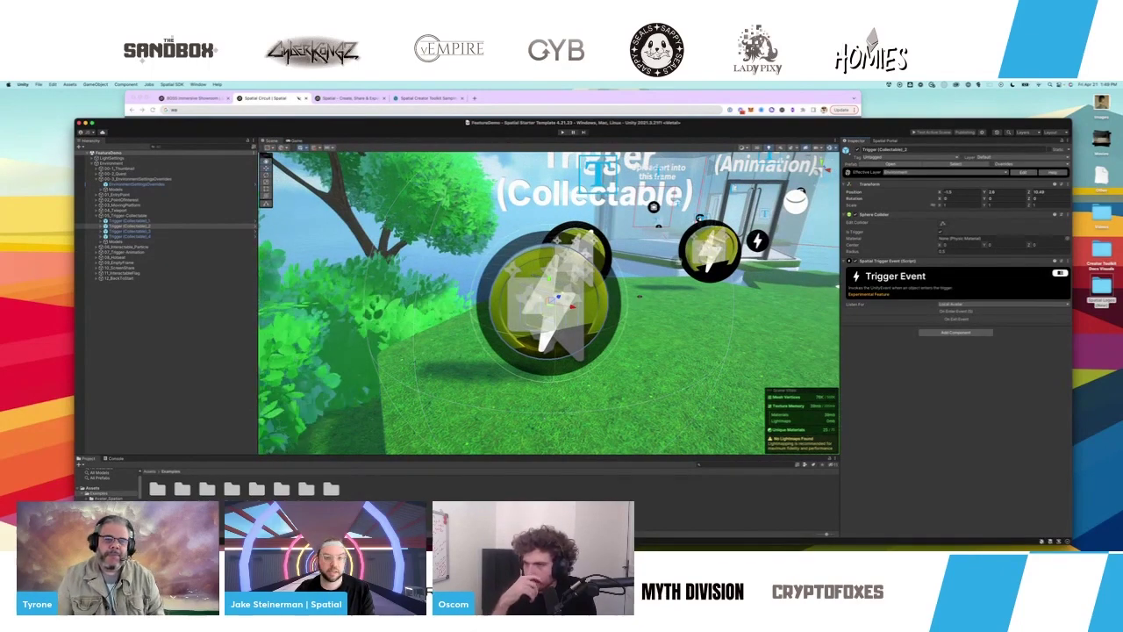
alt+drag(772, 294, 451, 333)
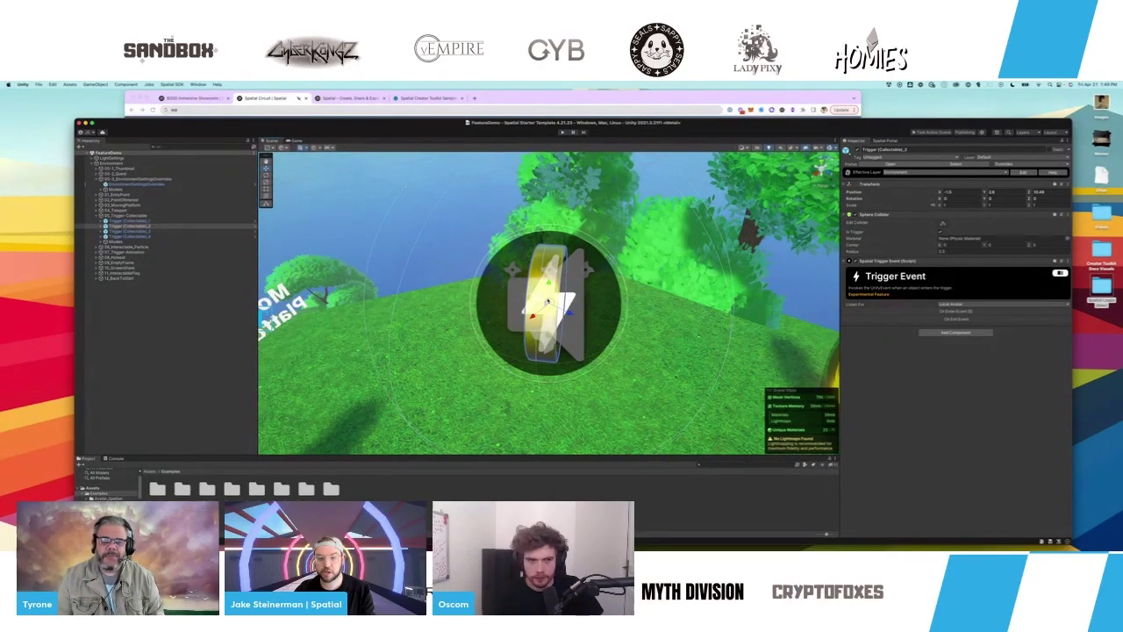
alt+drag(474, 255, 683, 297)
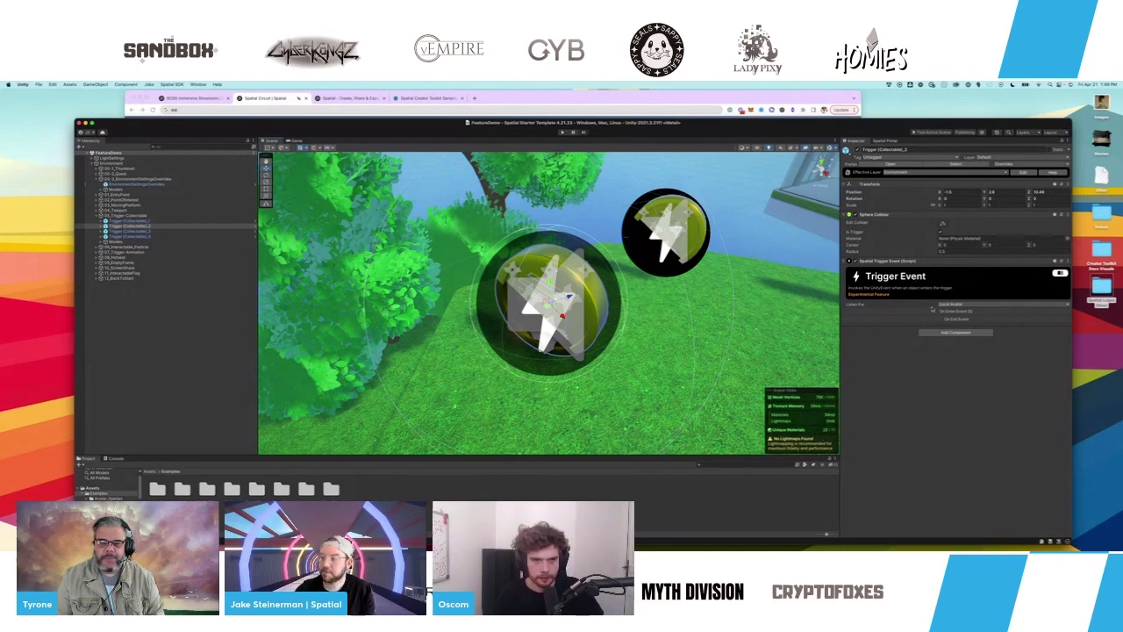
click(934, 311)
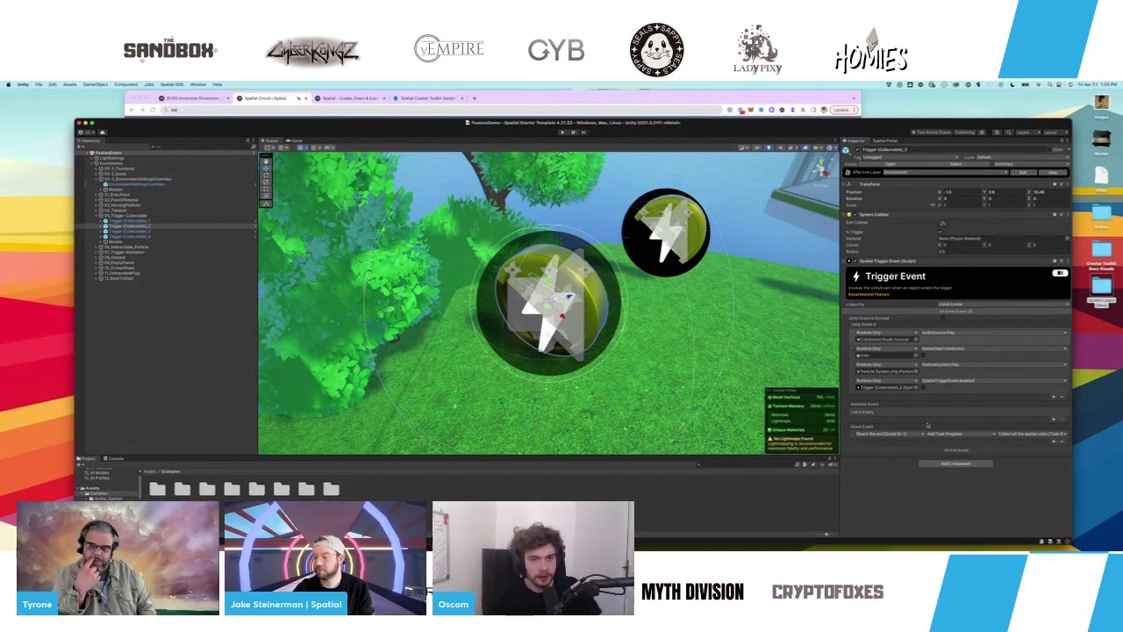
- Select the ReachTheEnd quest inside the Quest group and expand its task list for review
click(202, 174)
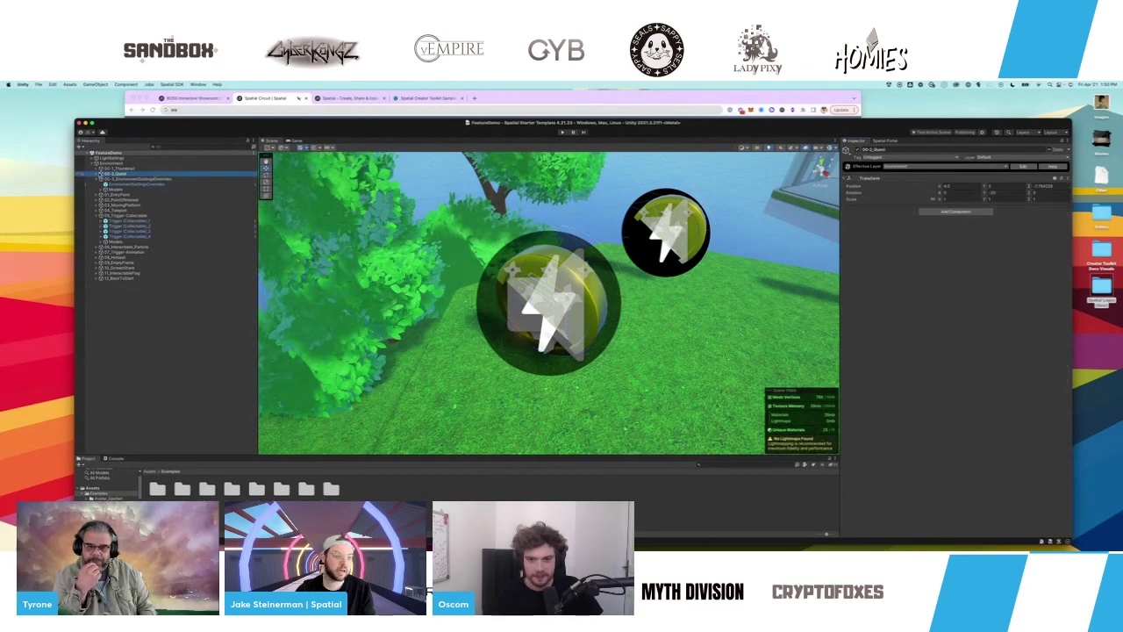
click(96, 174)
click(132, 179)
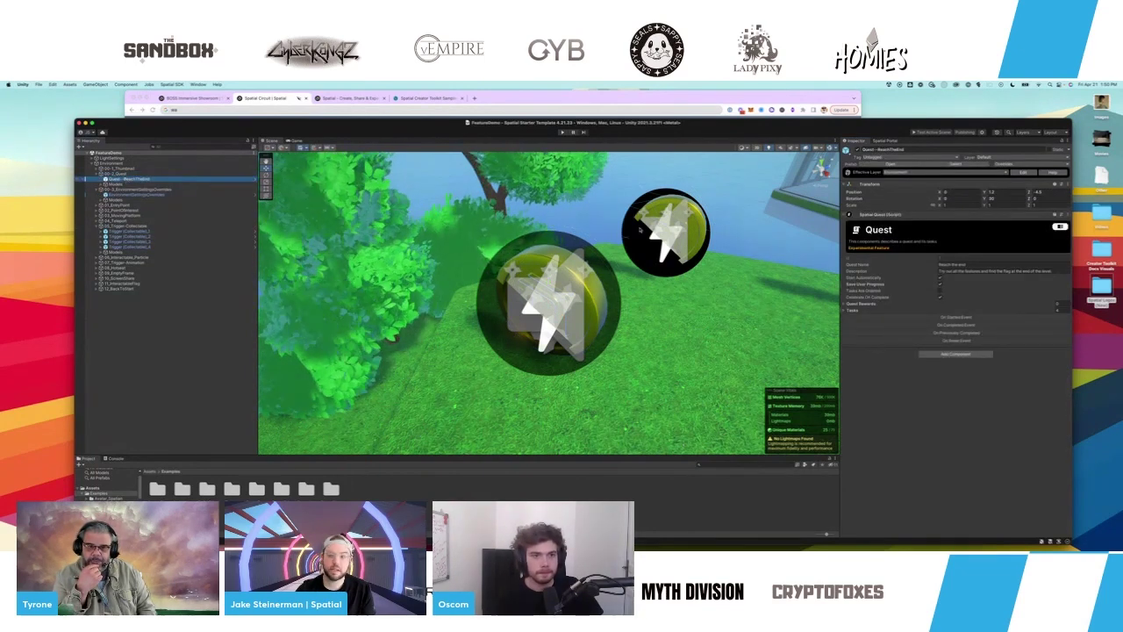
click(845, 310)
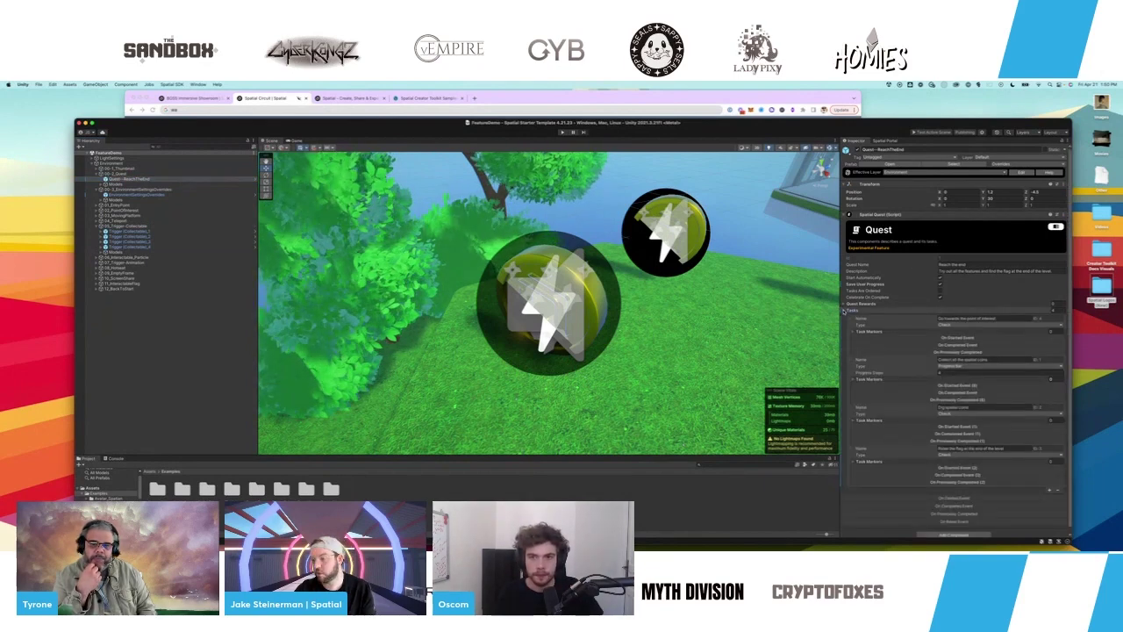
scroll(917, 318, down, 1)
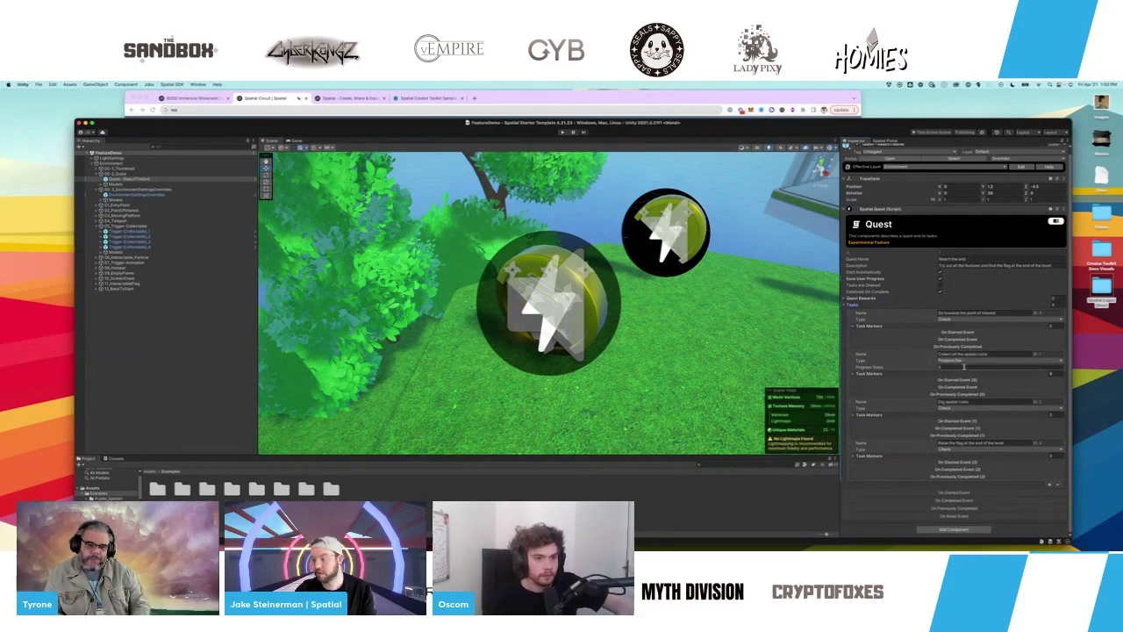
- Place the GolfCart prefab from the Space_GolfCourse_Driving example on the collectable island and review its variables and Script Machine
scroll(494, 387, down, 6)
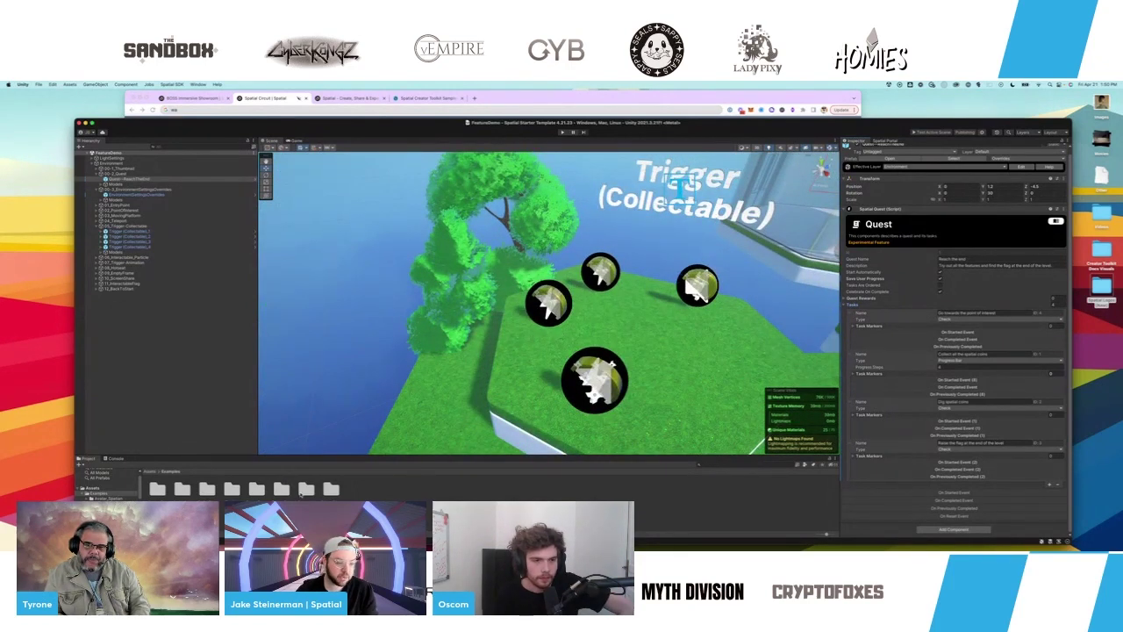
double_click(281, 489)
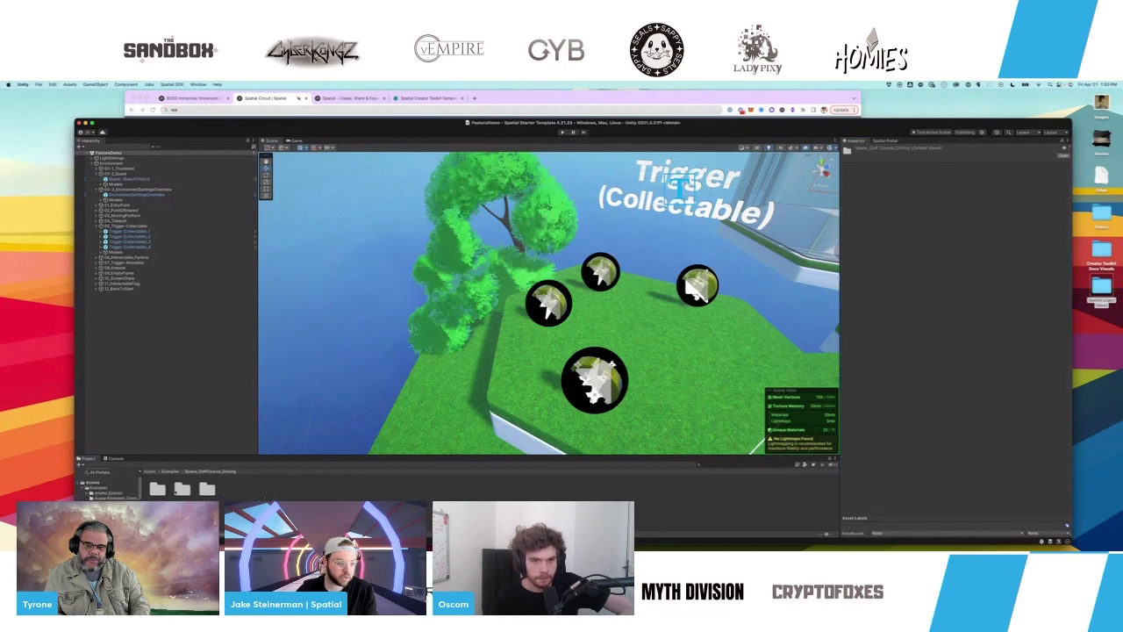
double_click(181, 490)
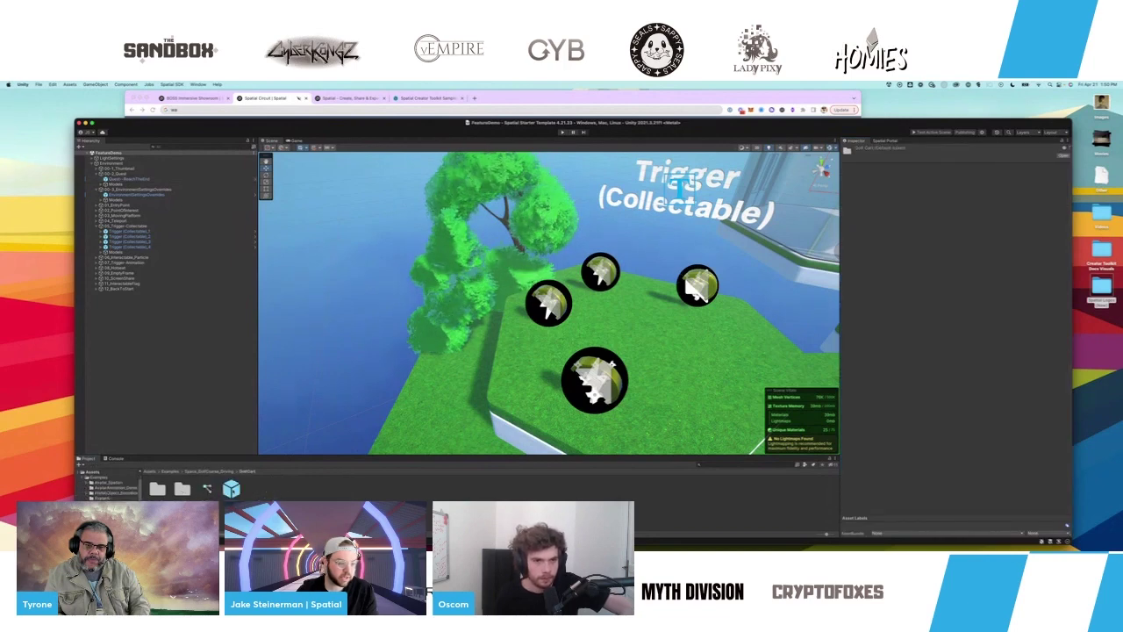
drag(230, 489, 641, 360)
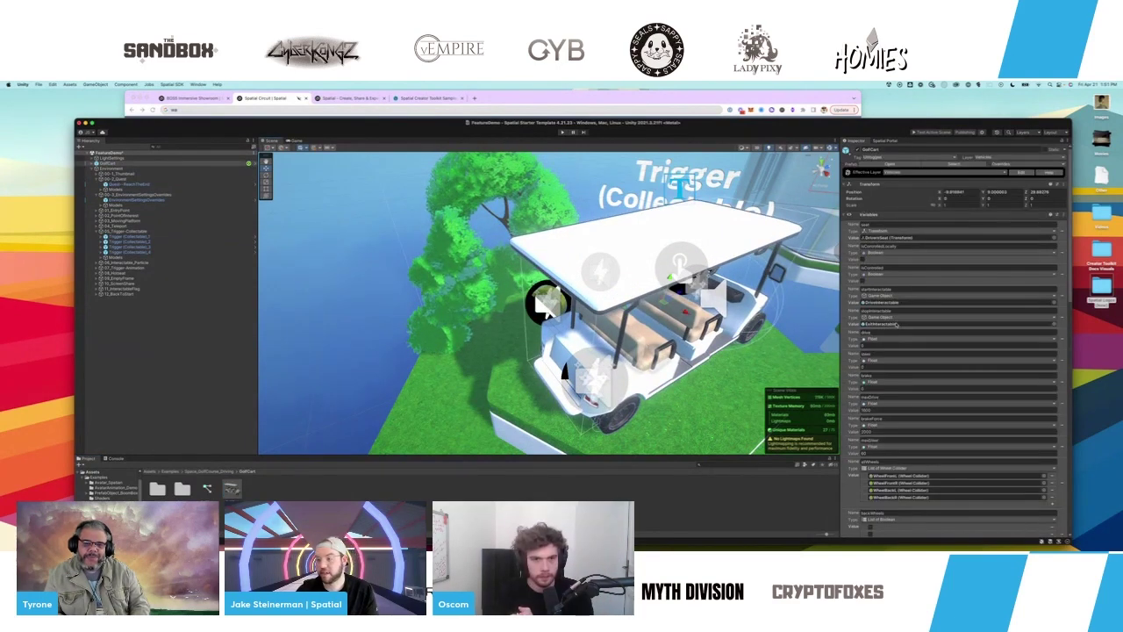
scroll(896, 325, down, 8)
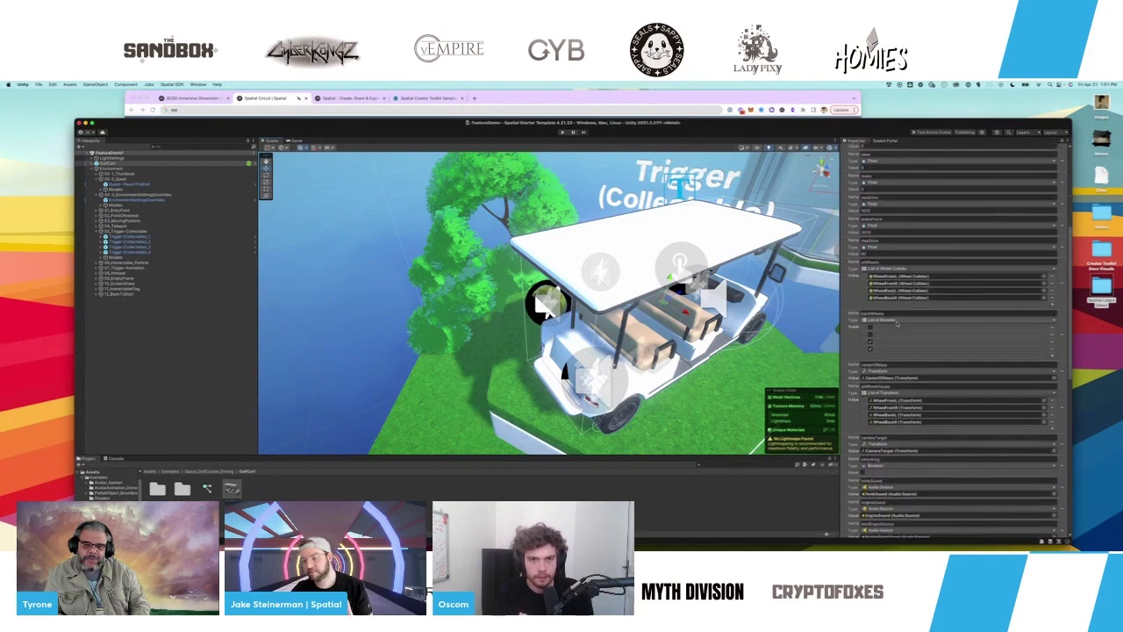
scroll(897, 358, down, 5)
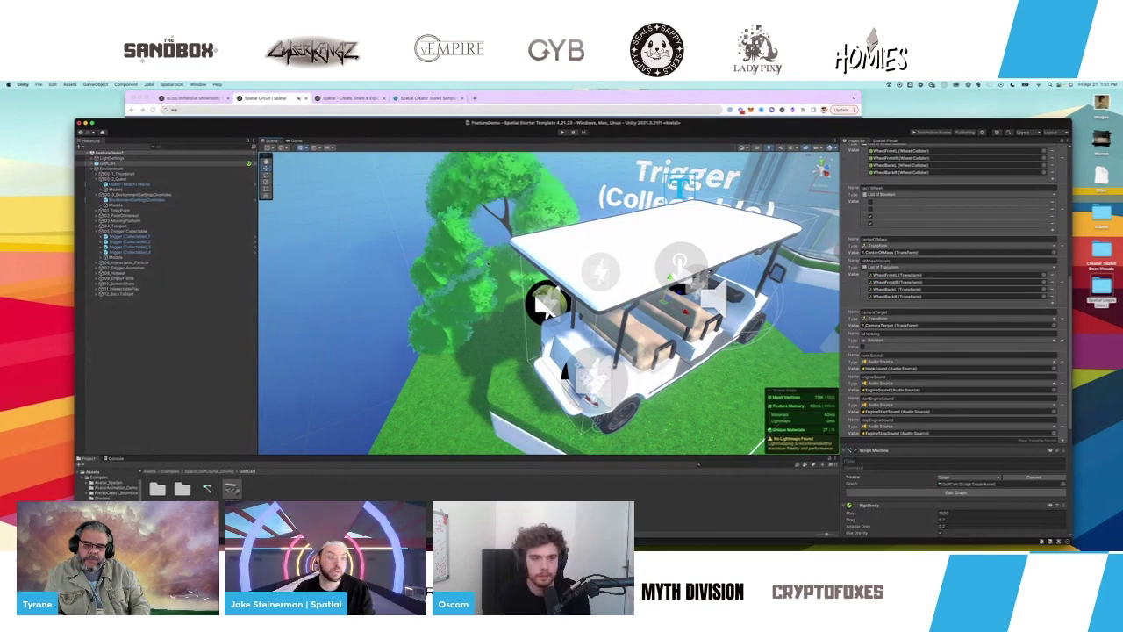
- Expand the GolfCart's model and wheels hierarchy to inspect the front-left wheel's mesh and Wheel Collider
click(92, 164)
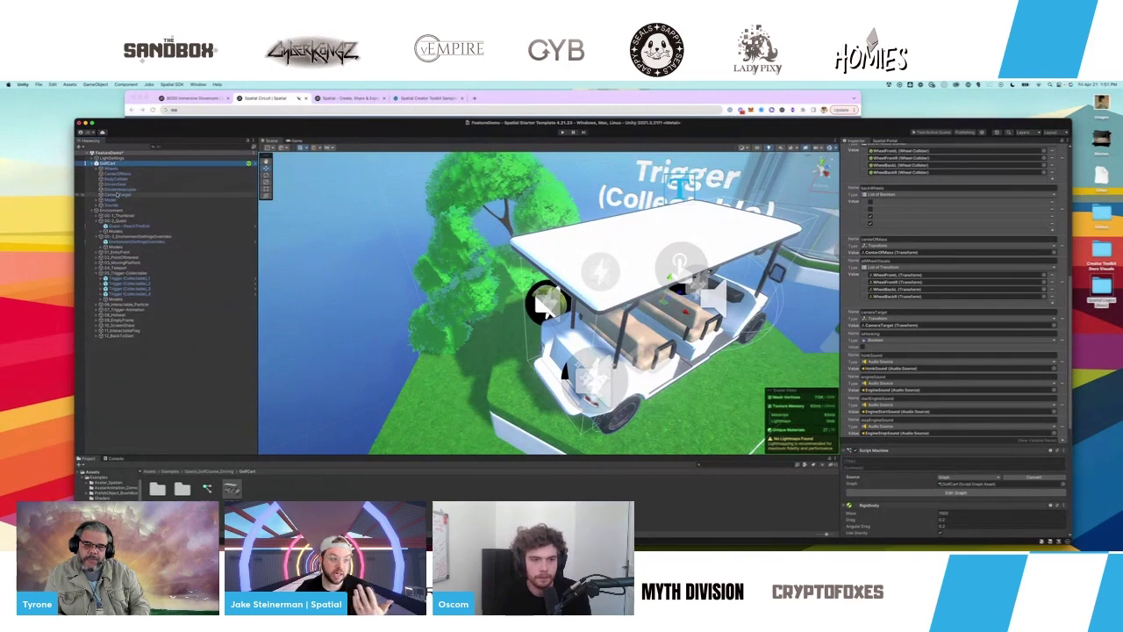
click(97, 201)
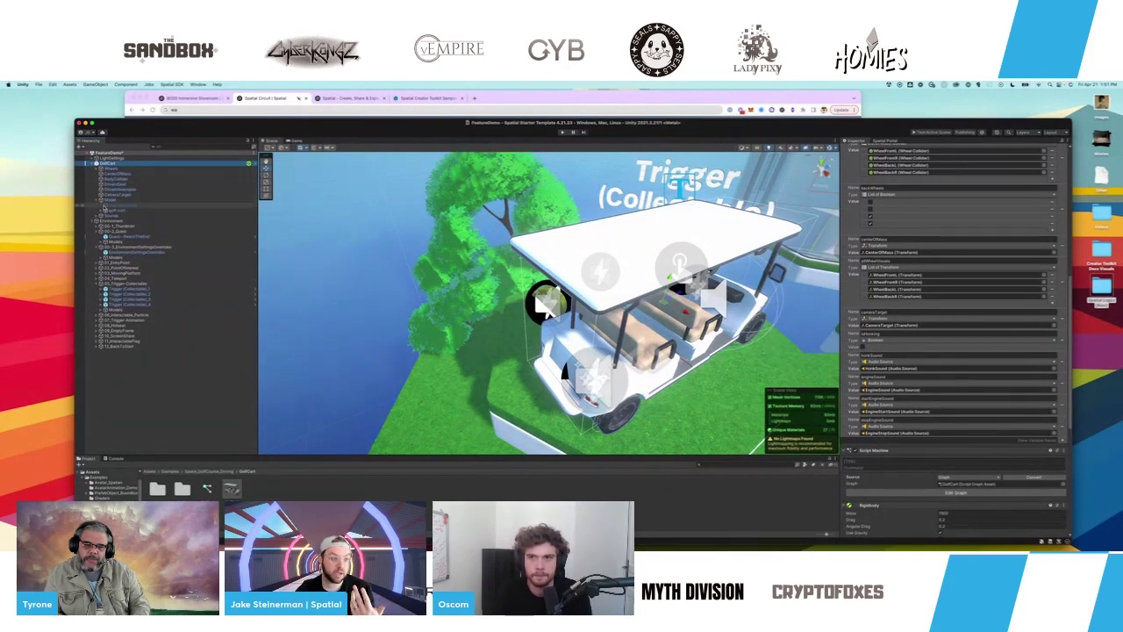
click(100, 212)
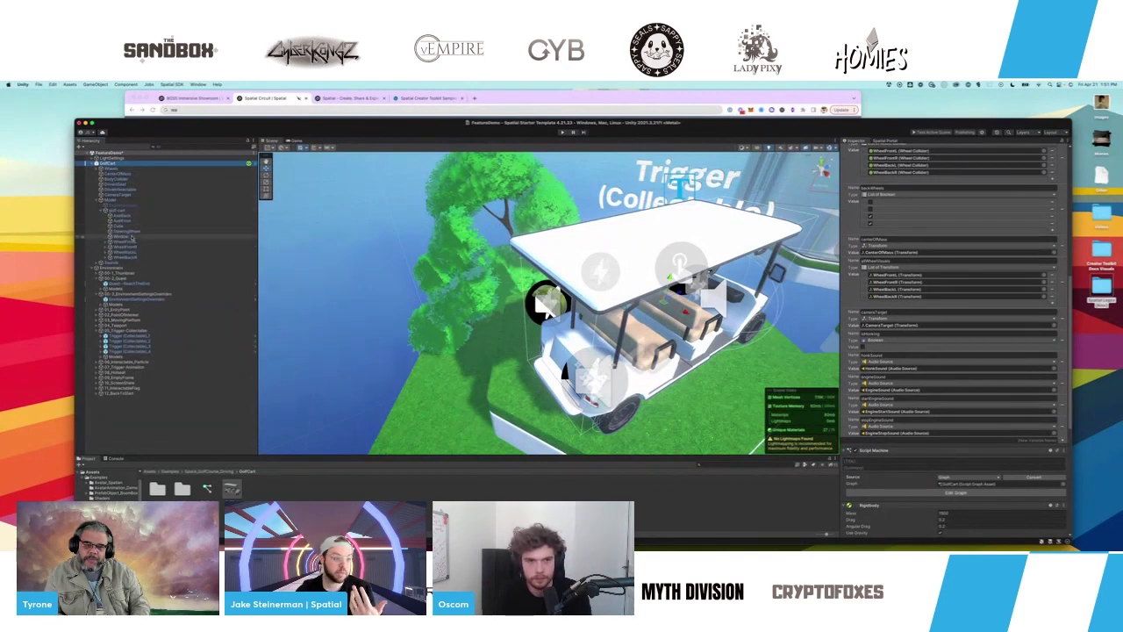
click(125, 241)
click(105, 242)
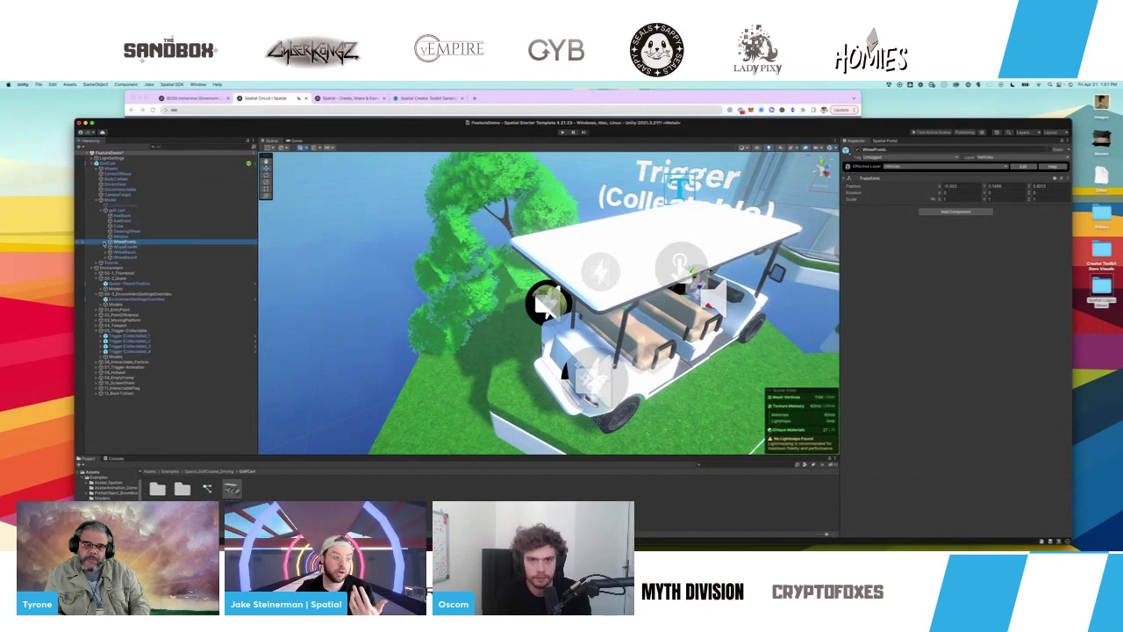
click(125, 247)
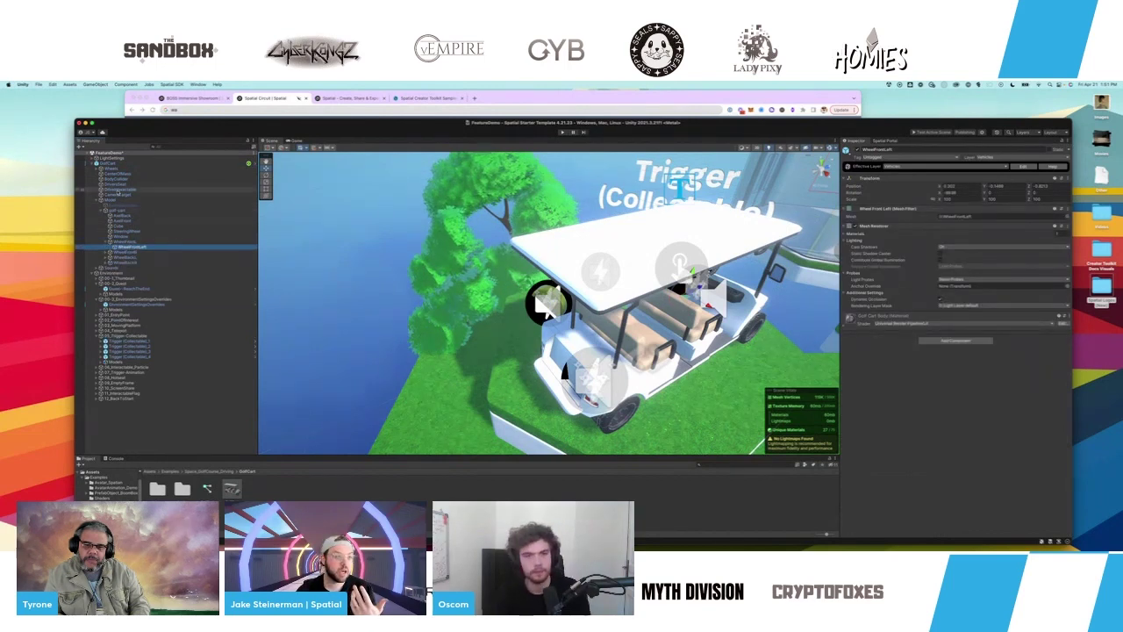
click(99, 168)
click(120, 174)
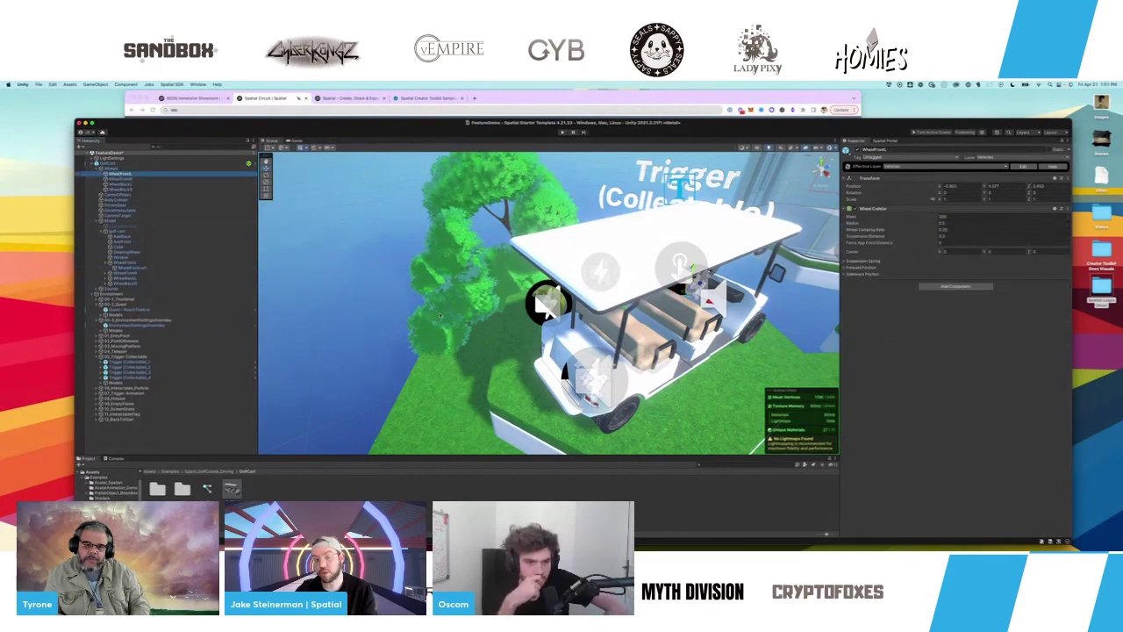
- Select the root GolfCart object and review its variables, Script Machine, Rigidbody and Synced Object components
alt+drag(478, 279, 671, 213)
alt+drag(428, 250, 592, 301)
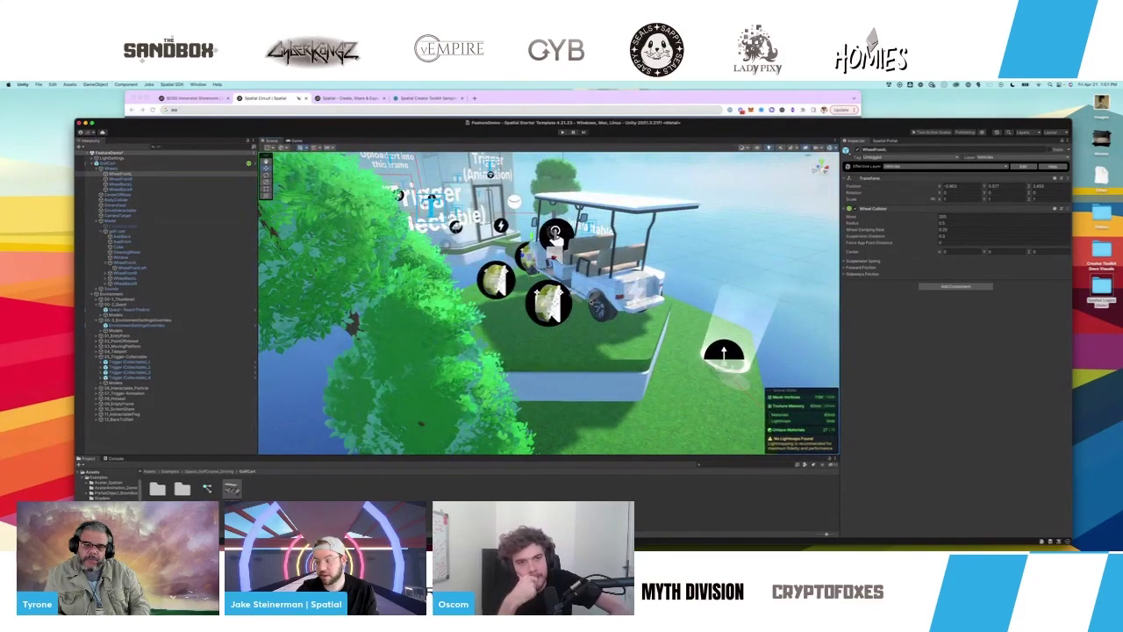
scroll(591, 302, down, 5)
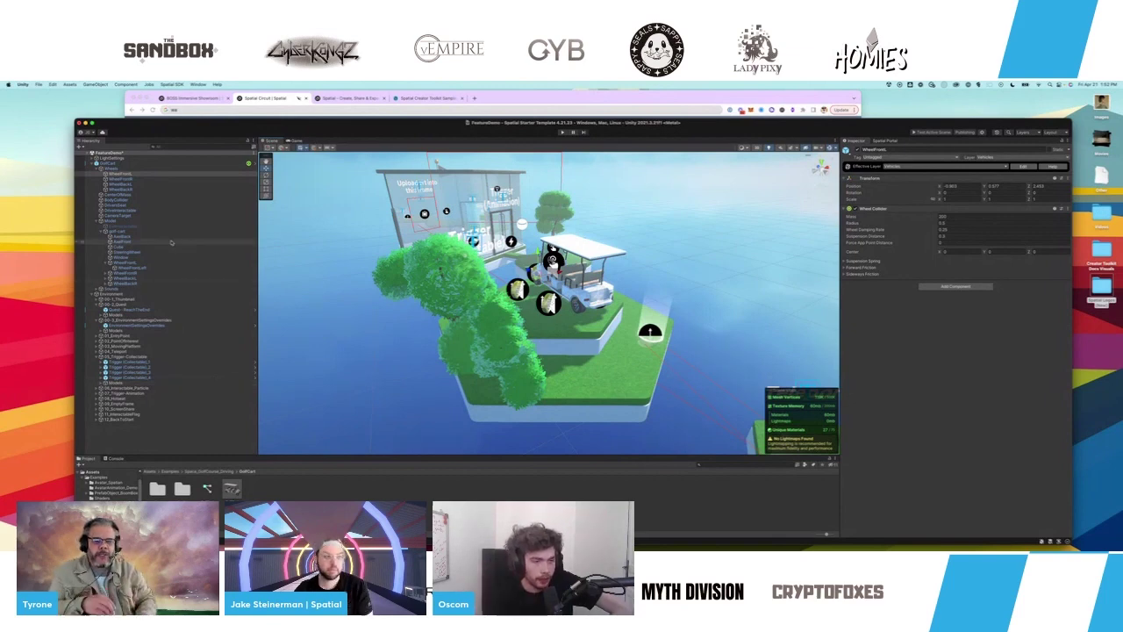
click(128, 164)
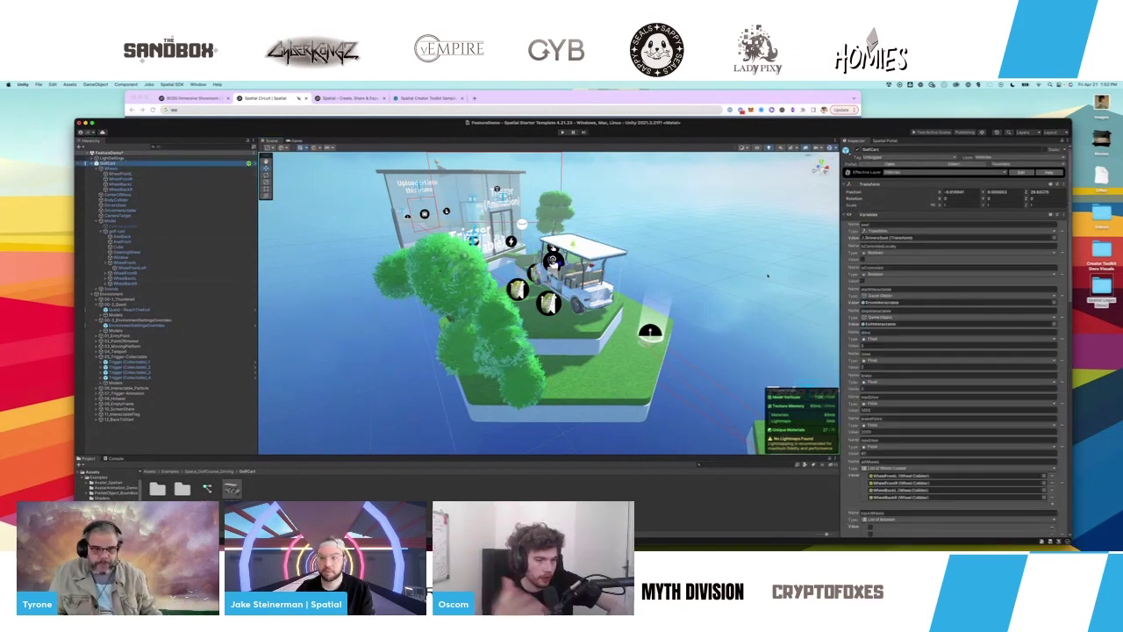
scroll(932, 309, down, 3)
scroll(932, 307, down, 10)
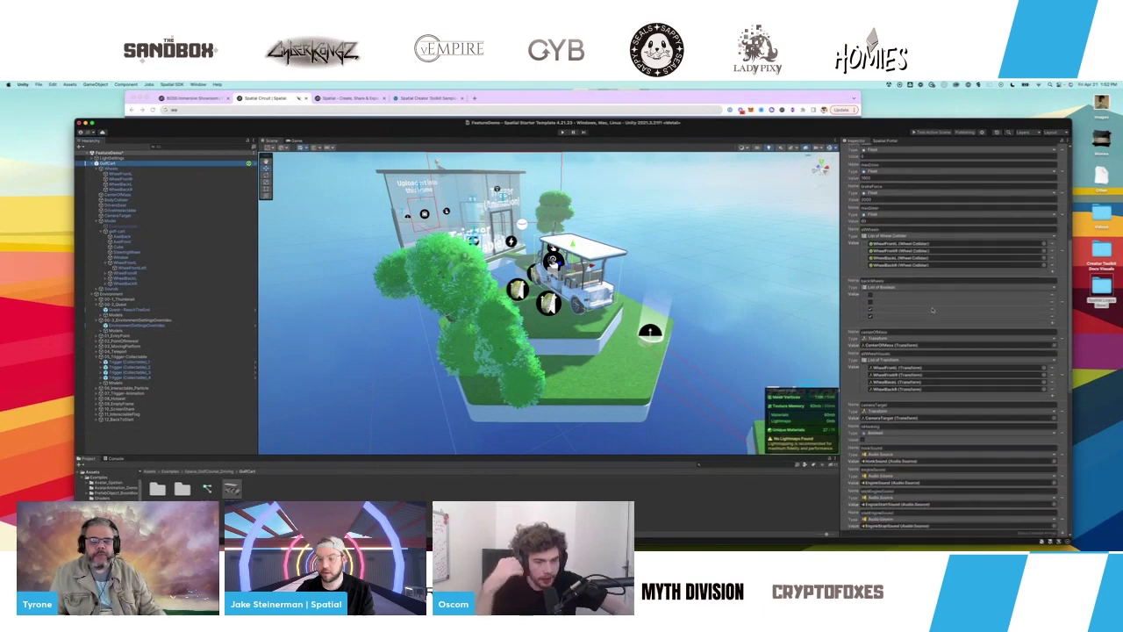
scroll(932, 307, down, 4)
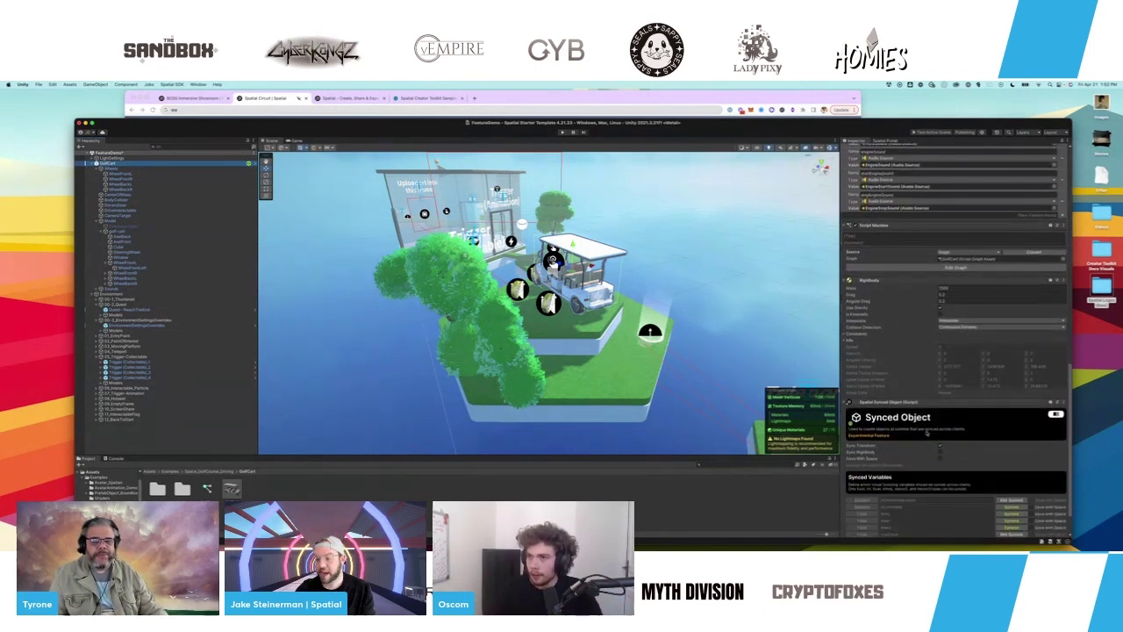
scroll(988, 452, down, 2)
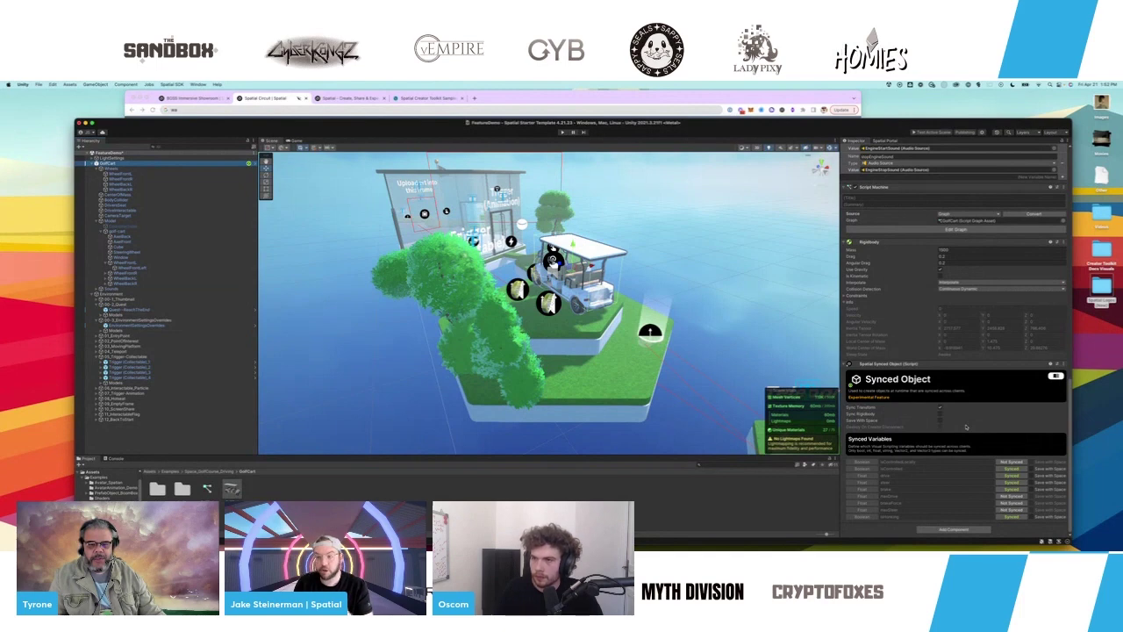
scroll(945, 316, up, 5)
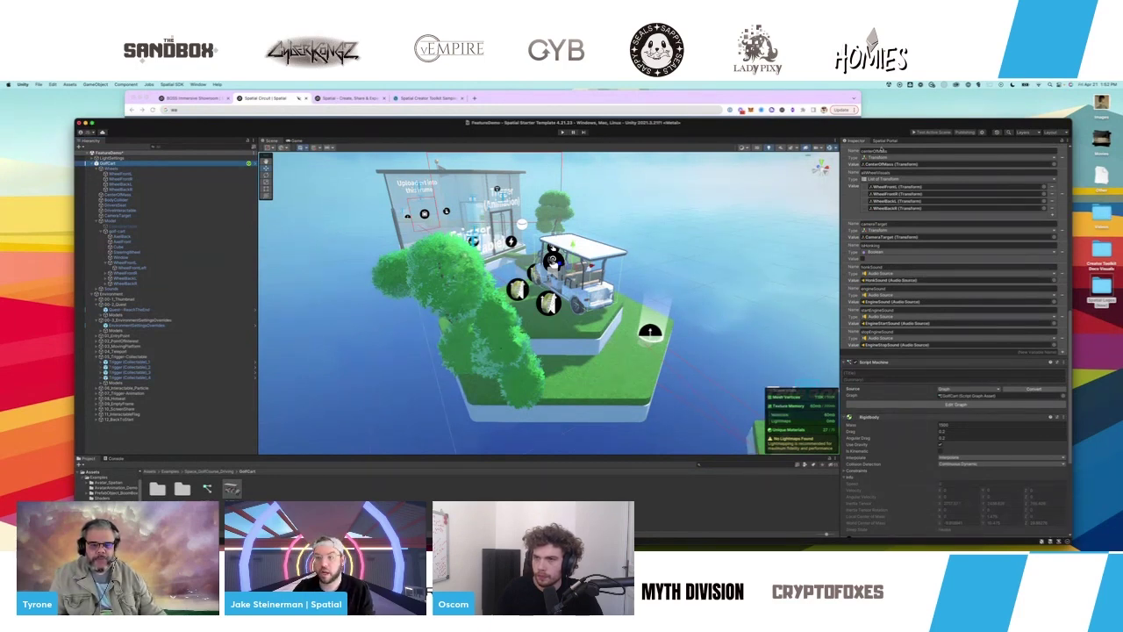
- Try to upload the active FeatureDemo scene with the golf cart to the Spatial sandbox for testing
drag(844, 127, 839, 125)
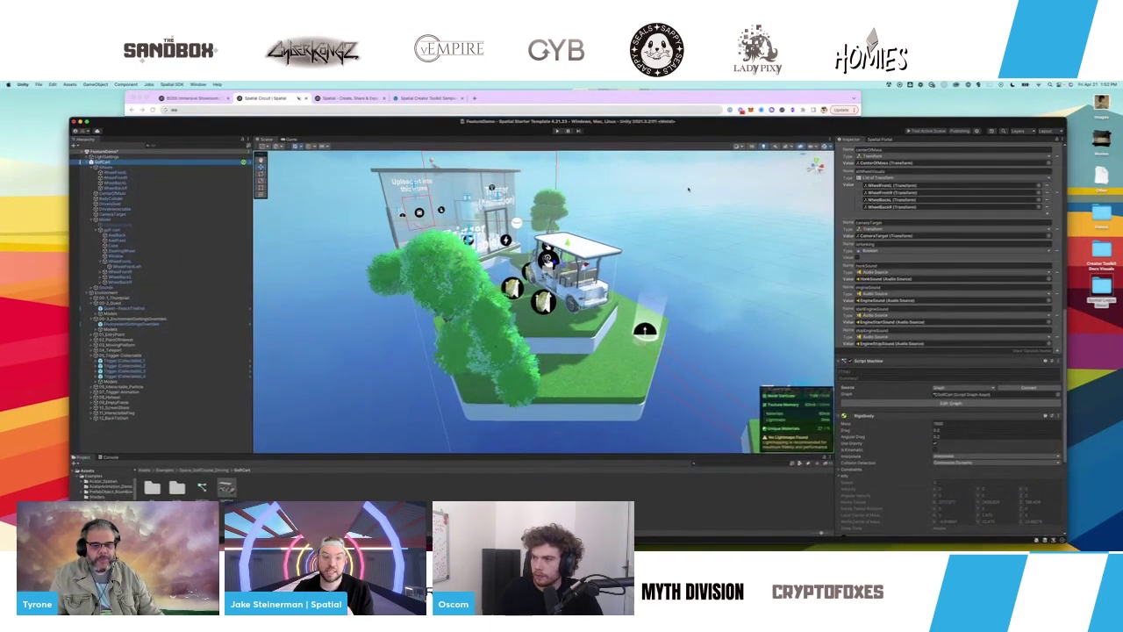
scroll(644, 282, down, 5)
scroll(644, 282, down, 1)
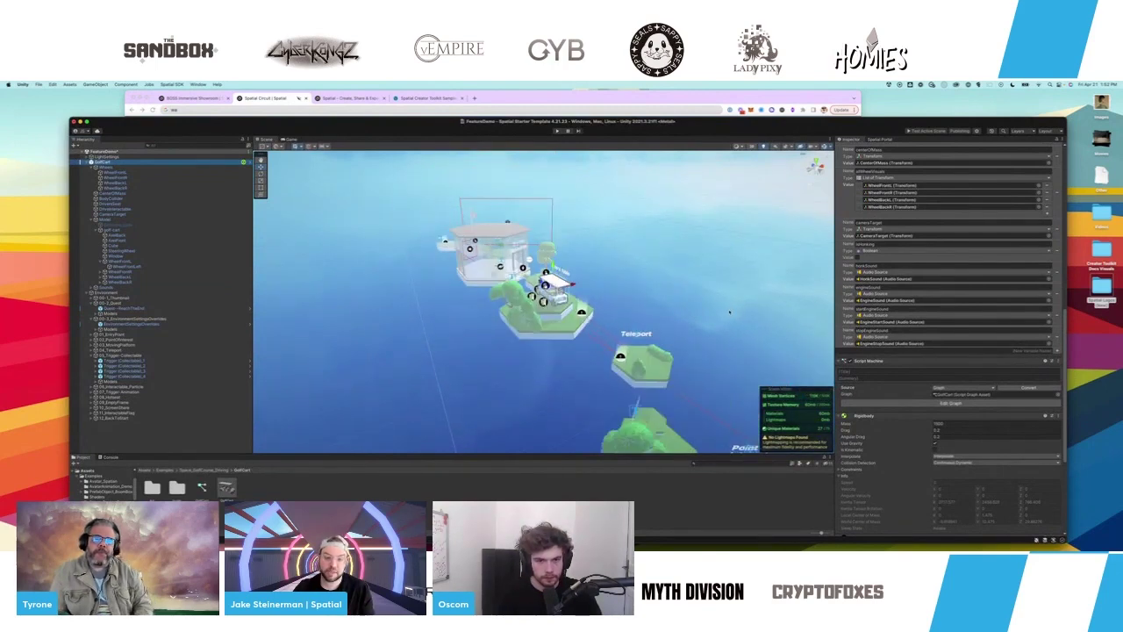
alt+drag(735, 330, 670, 279)
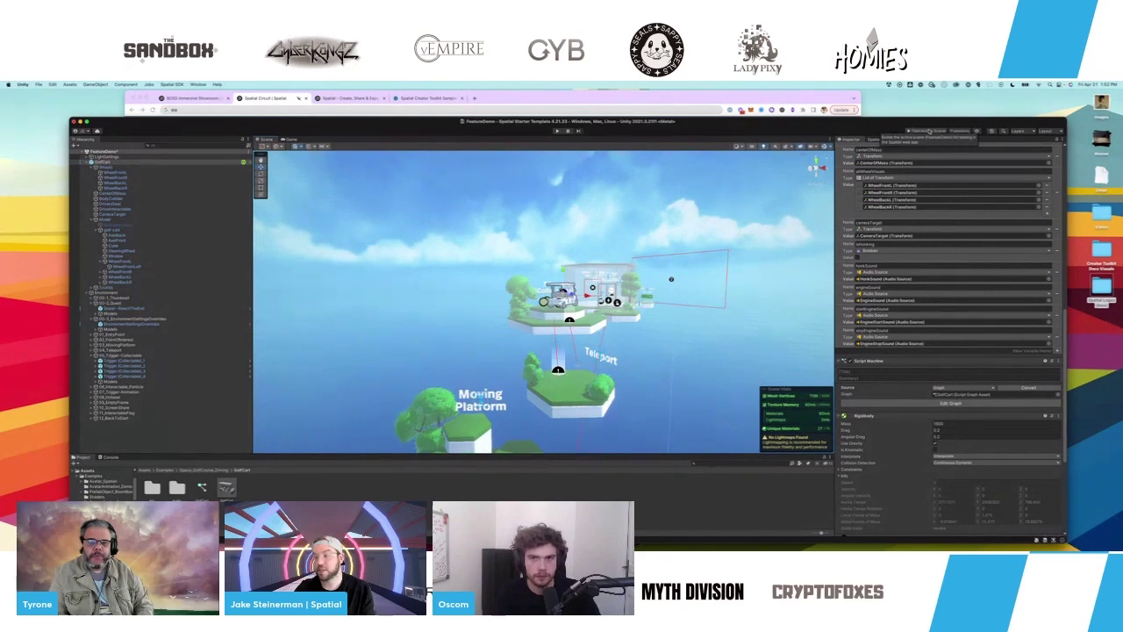
click(916, 133)
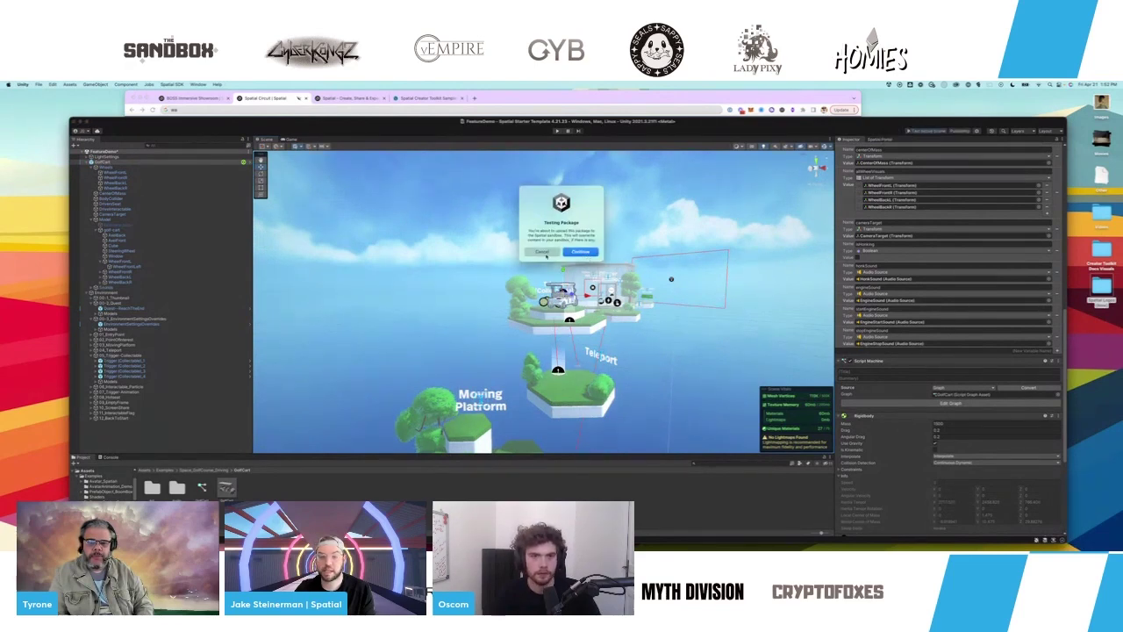
click(586, 253)
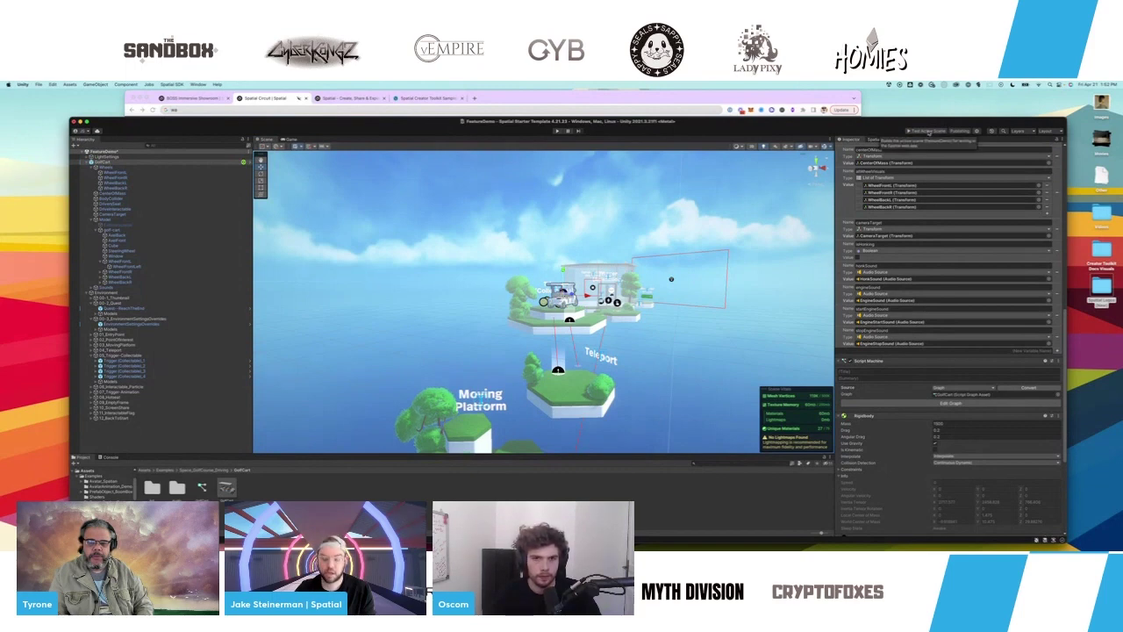
click(928, 132)
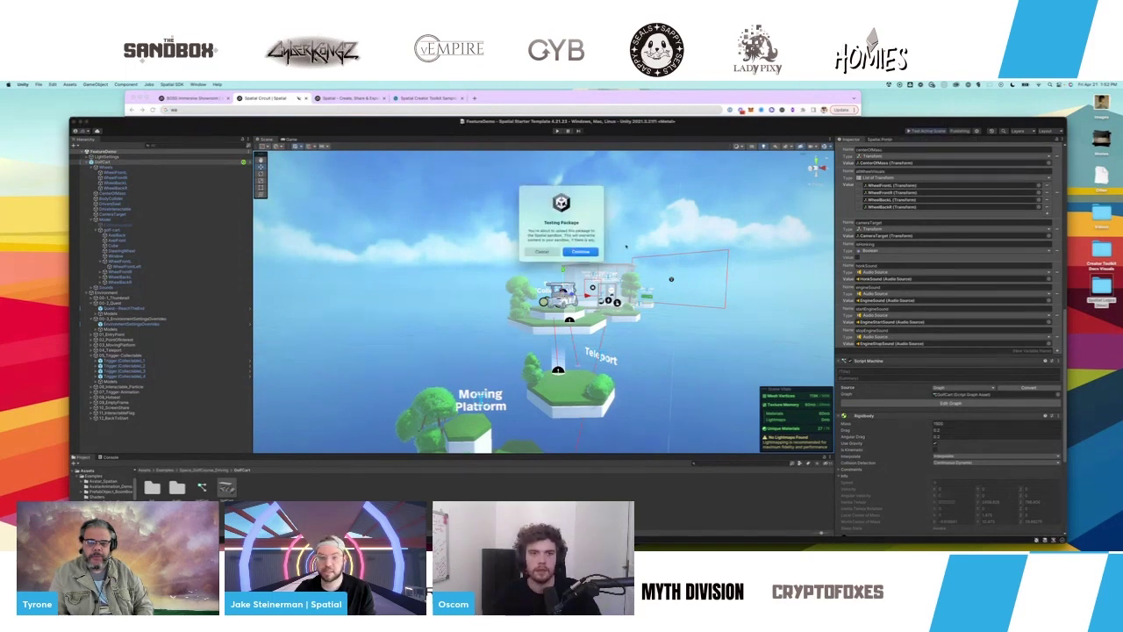
click(586, 252)
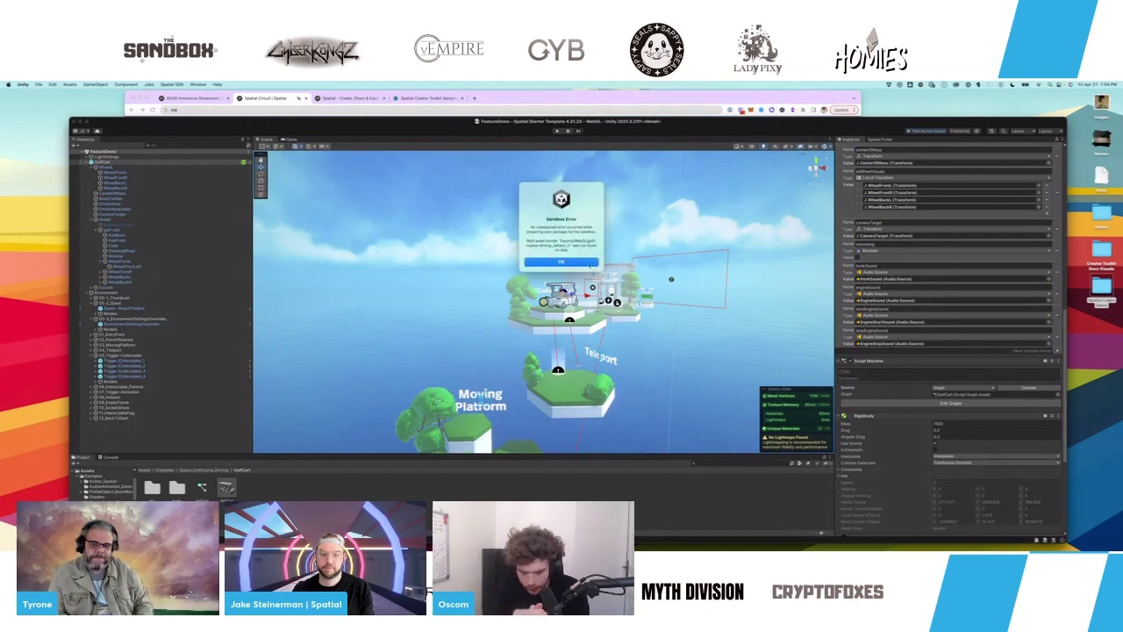
click(561, 261)
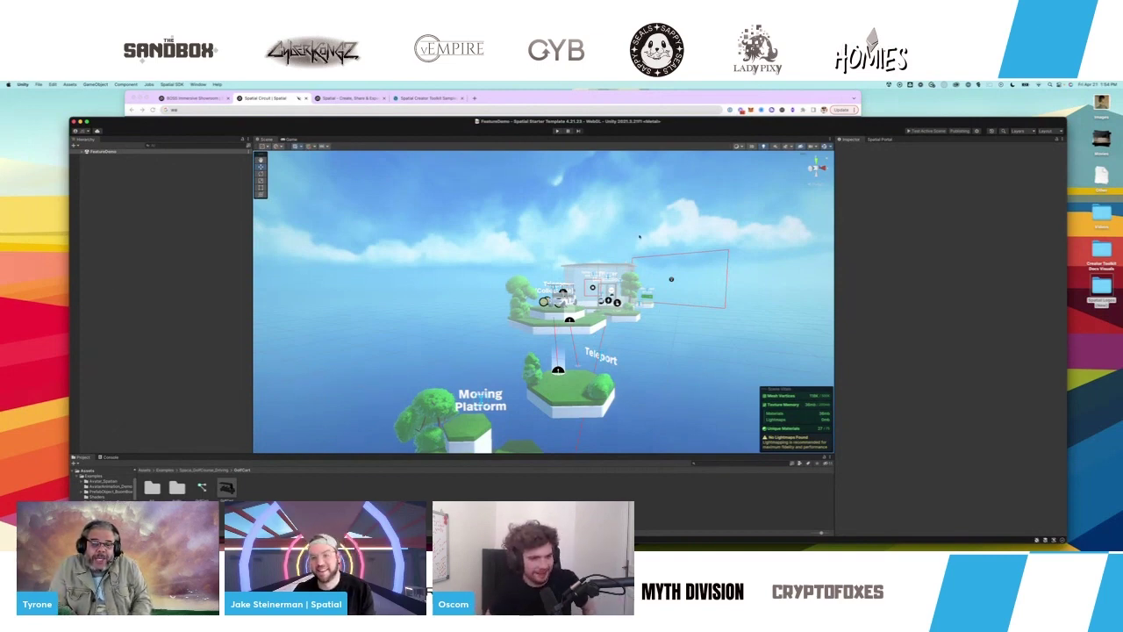
- Delete the GolfCart from the FeatureDemo scene and upload the active scene to the Spatial sandbox for testing
click(81, 152)
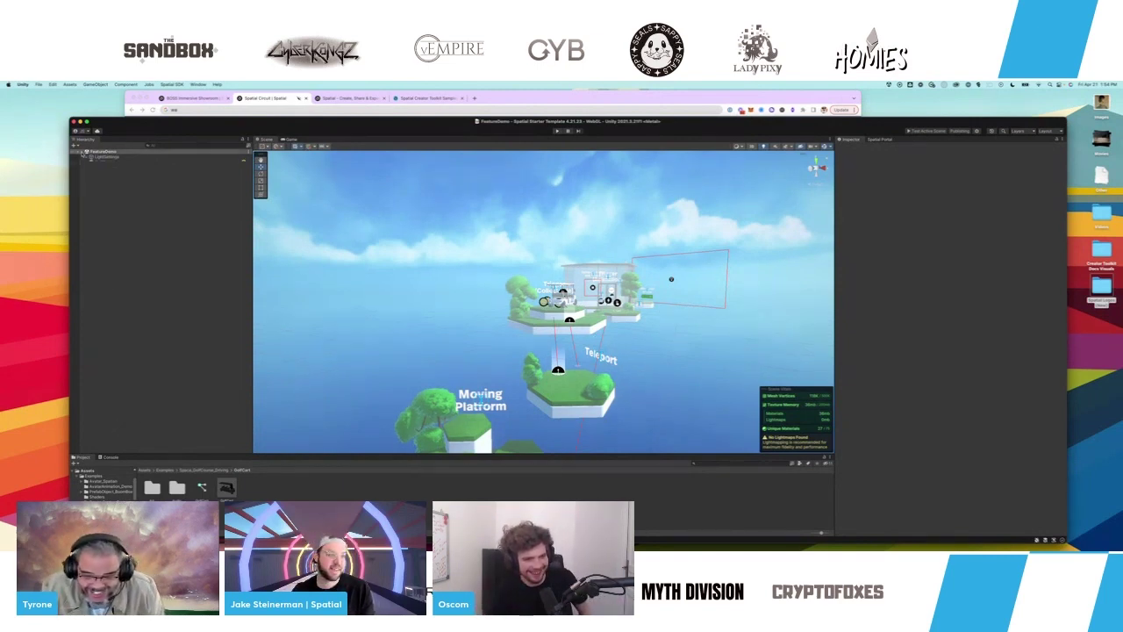
click(100, 162)
right_click(98, 162)
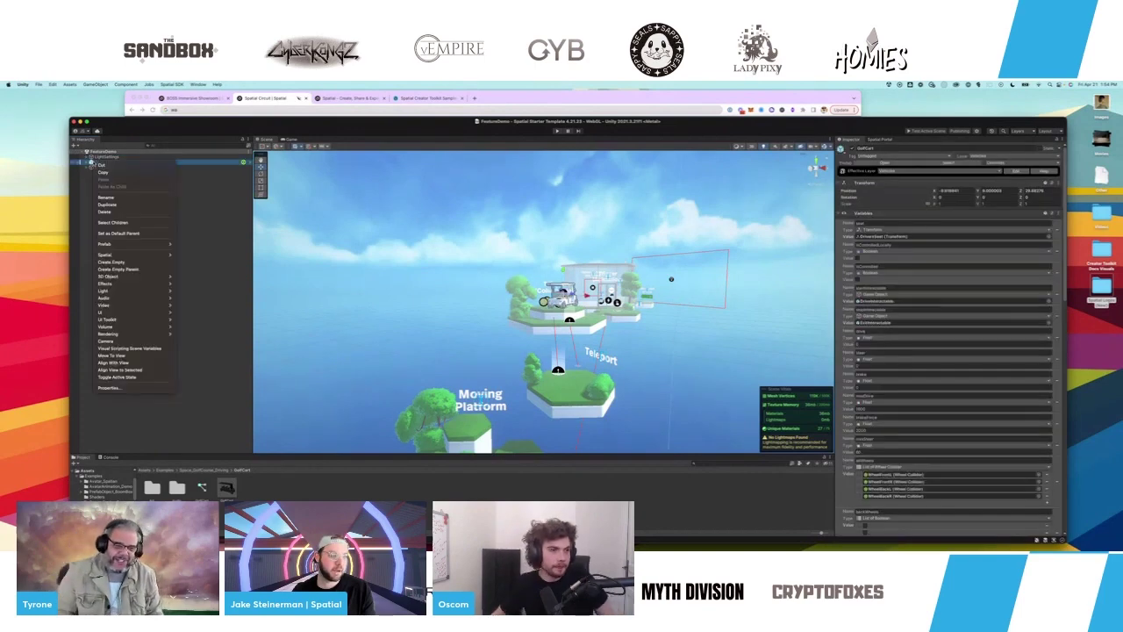
click(123, 211)
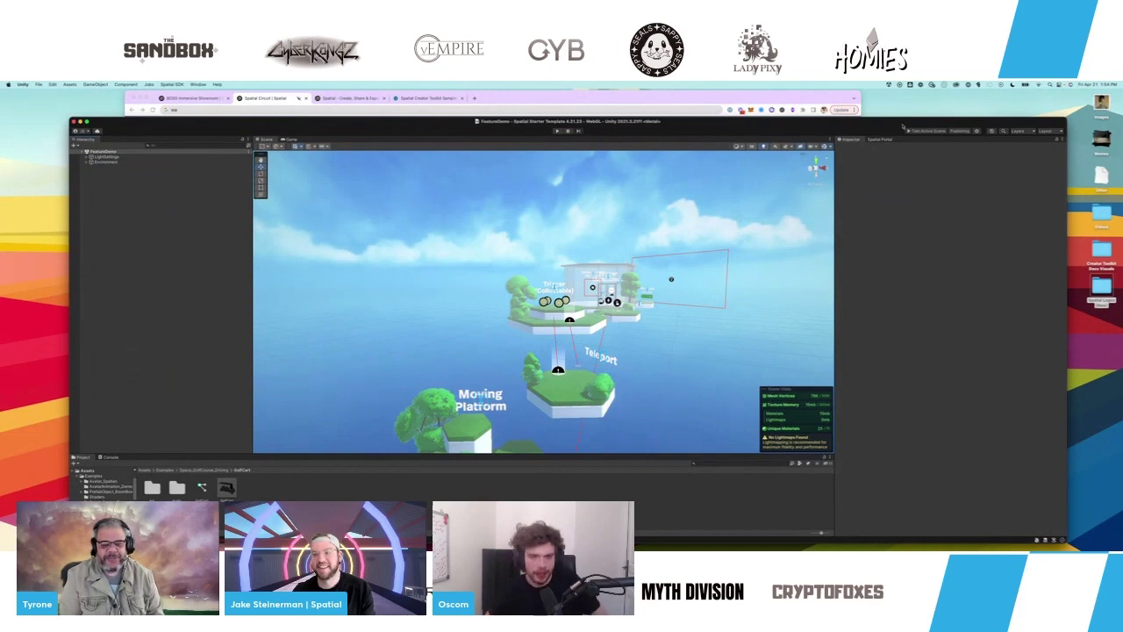
click(913, 132)
click(571, 255)
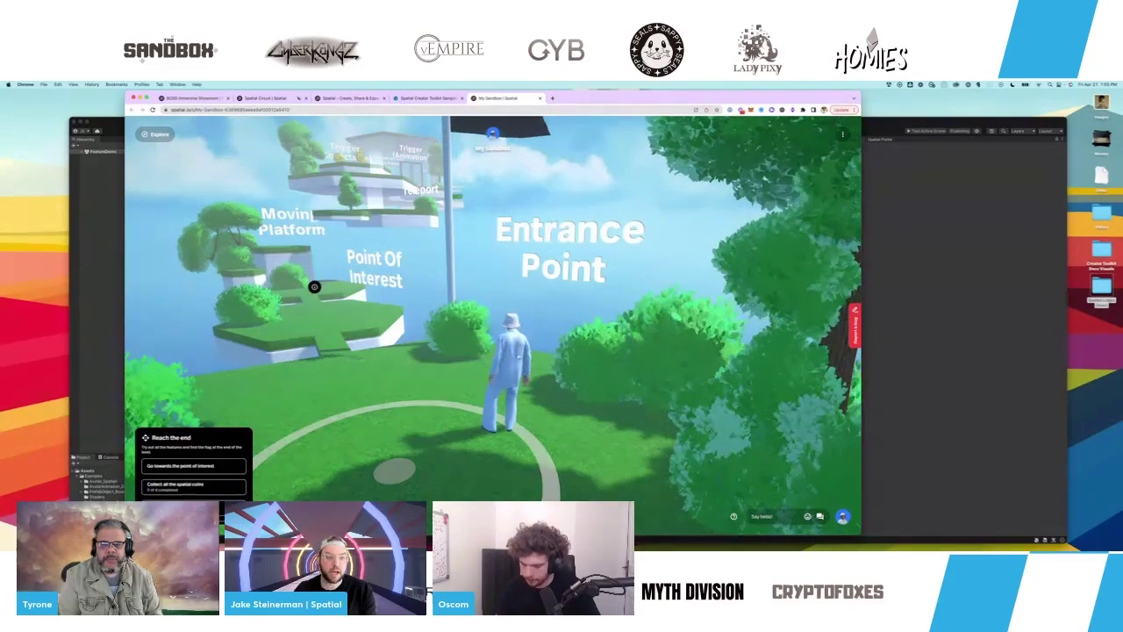
- Walk the avatar around the Entrance Point island and on to the Point Of Interest to complete that quest task
drag(562, 250, 456, 353)
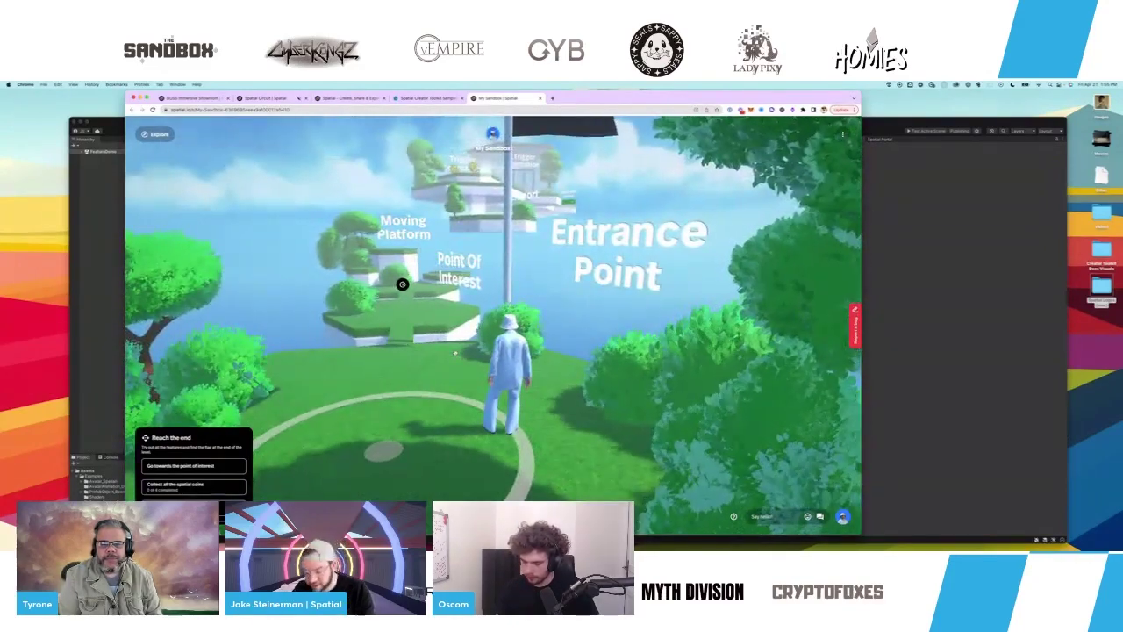
key(a)
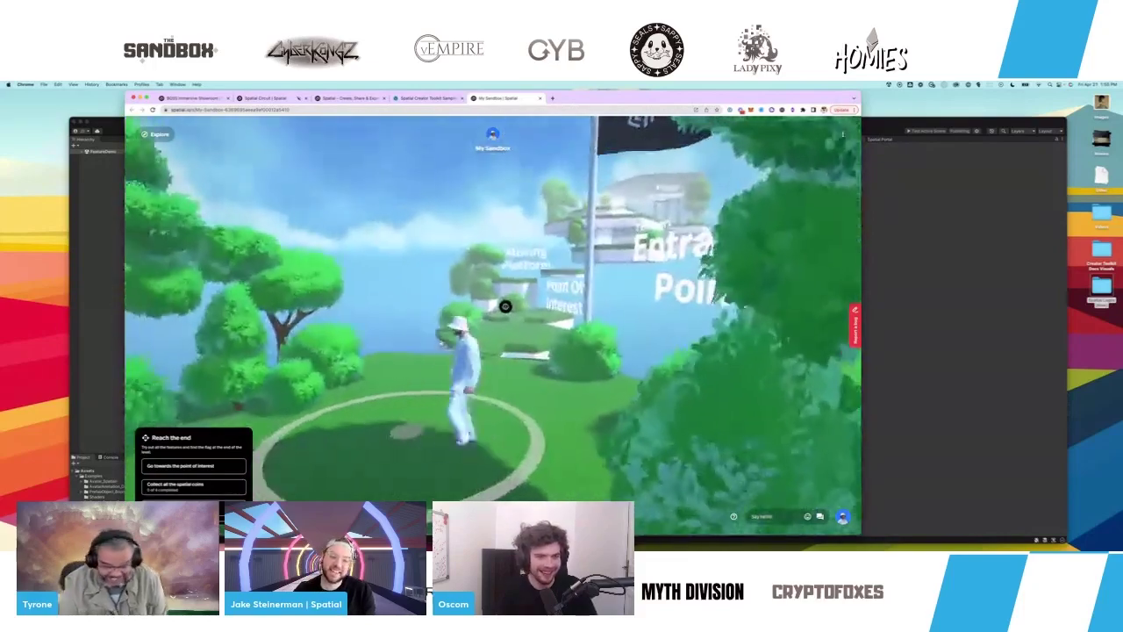
key(s)
key(w)
key(d)
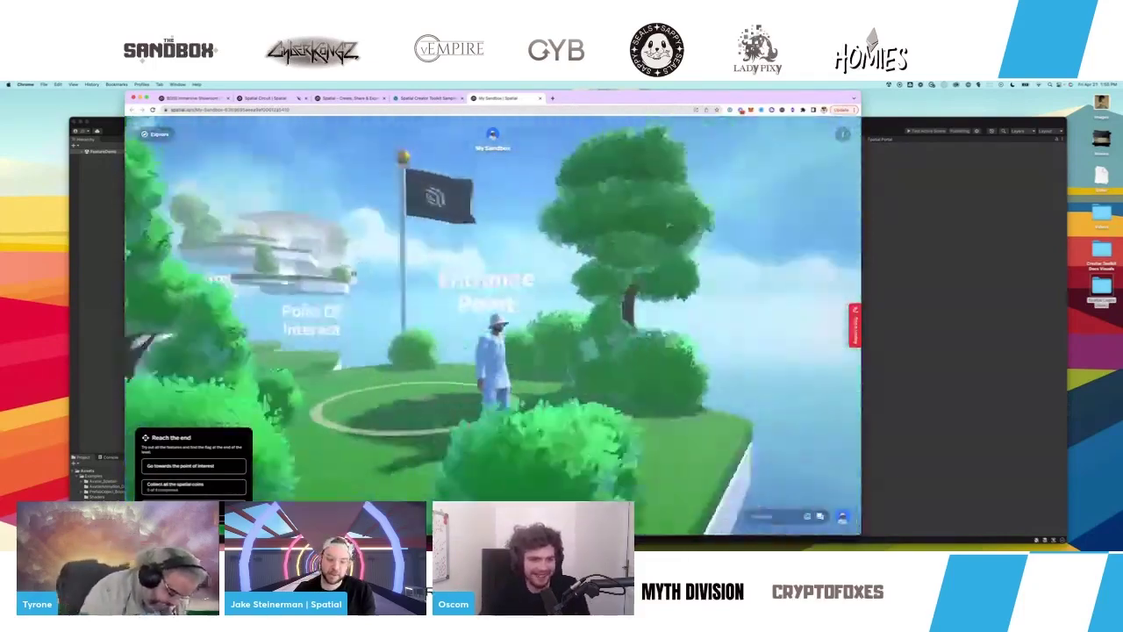
key(a)
key(a)
key(w)
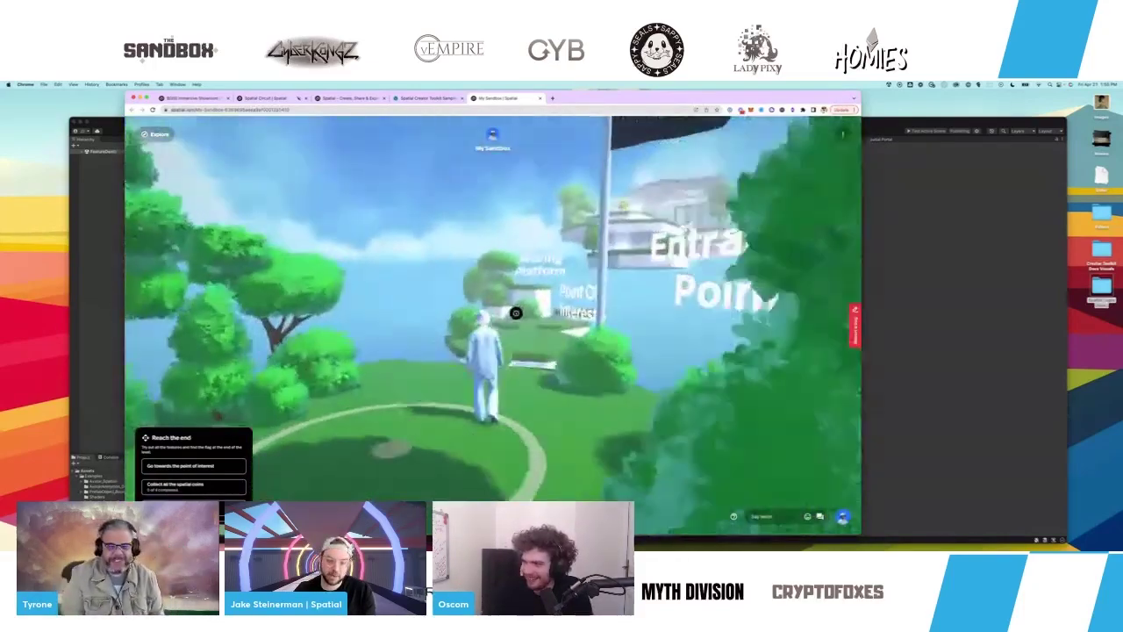
key(w)
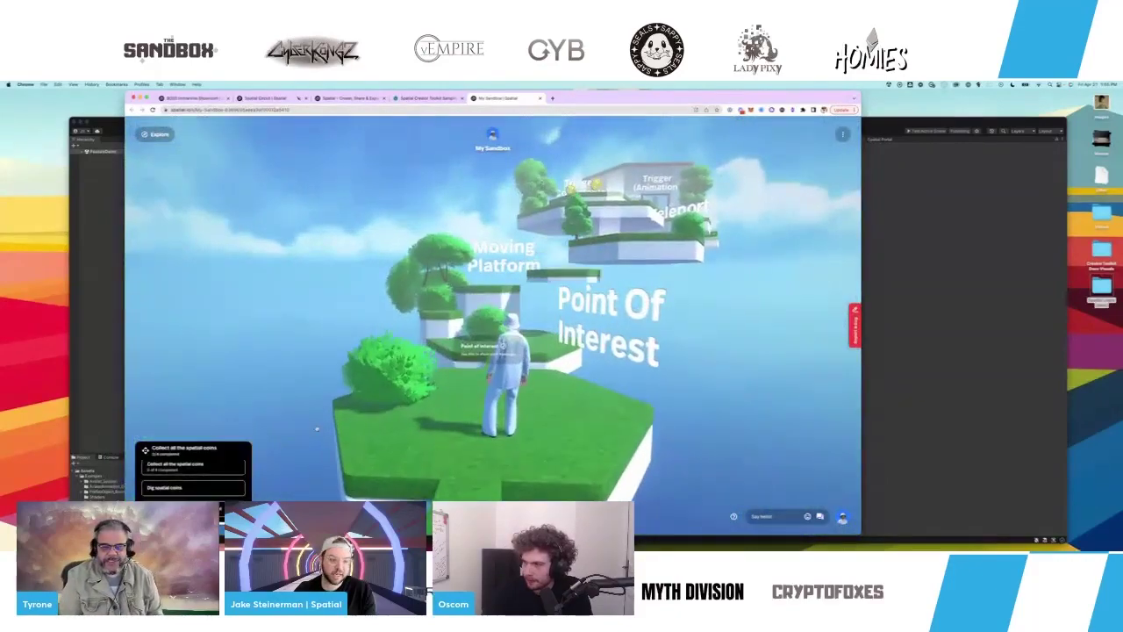
- Move the avatar up past the Moving Platform and through the Teleport to the Trigger (Collectable) island
key(w)
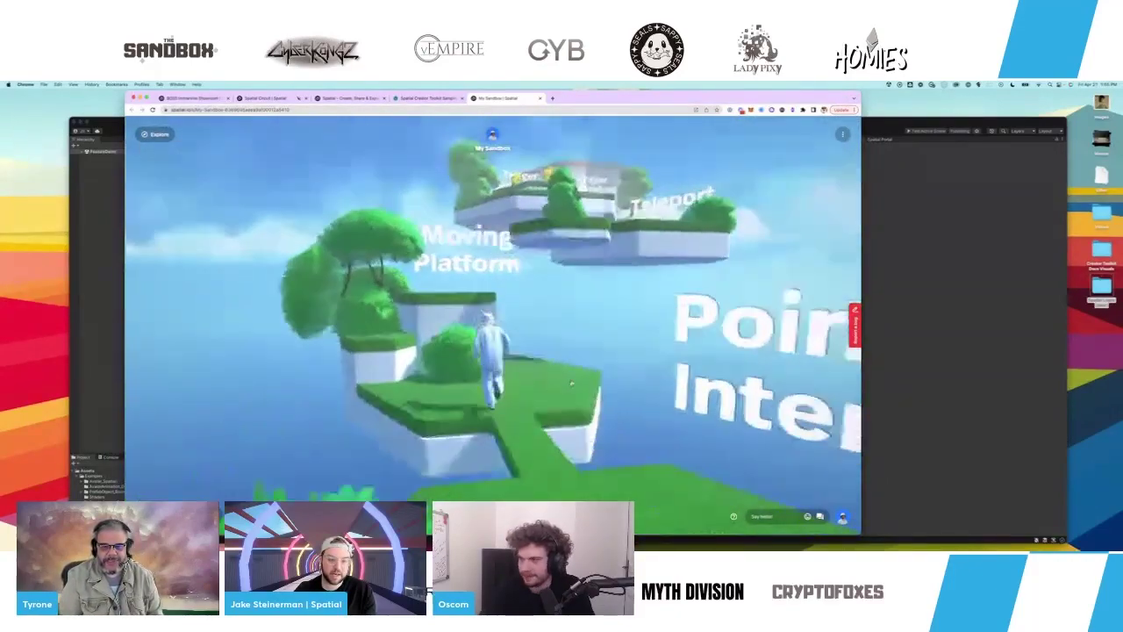
key(w)
key(space)
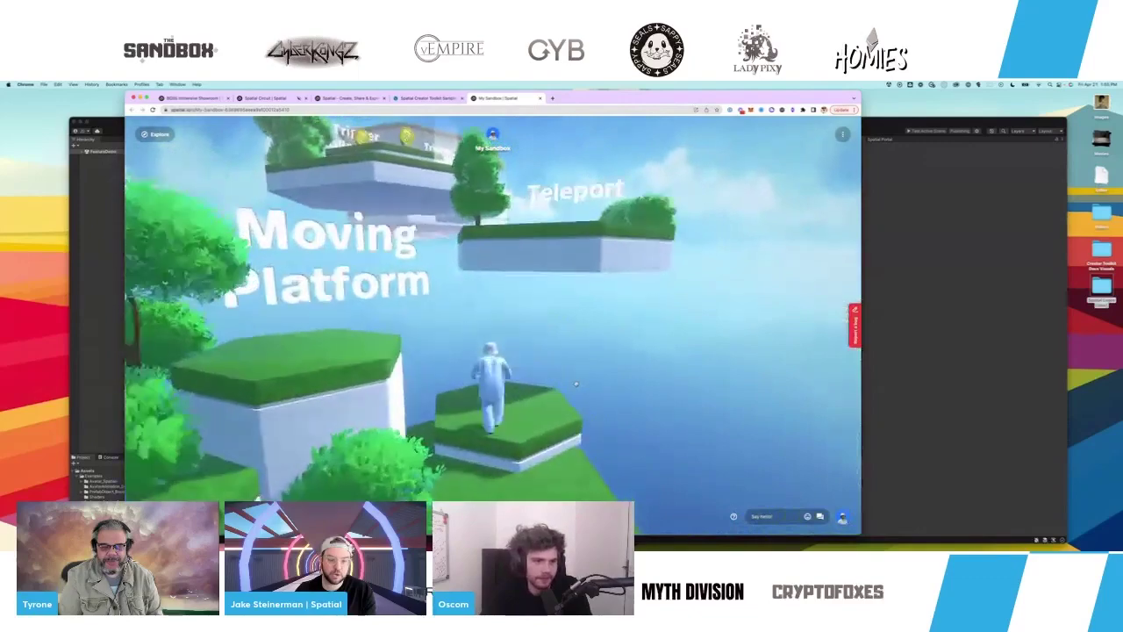
key(space)
key(w)
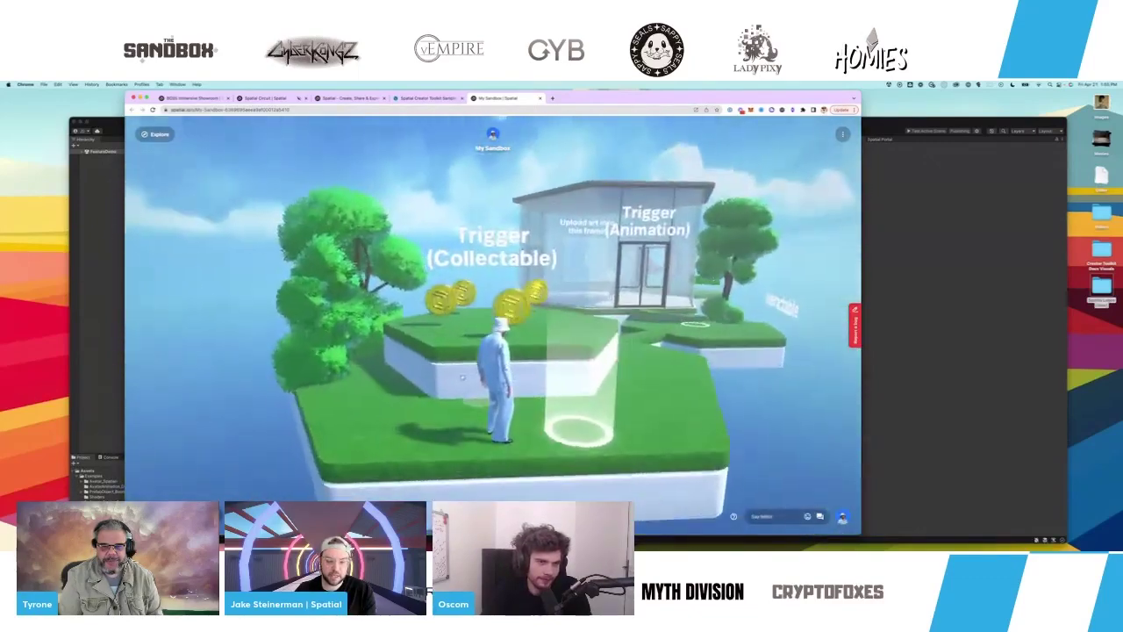
- Collect all four spatial coins on the Trigger (Collectable) island with the avatar
key(a)
key(w)
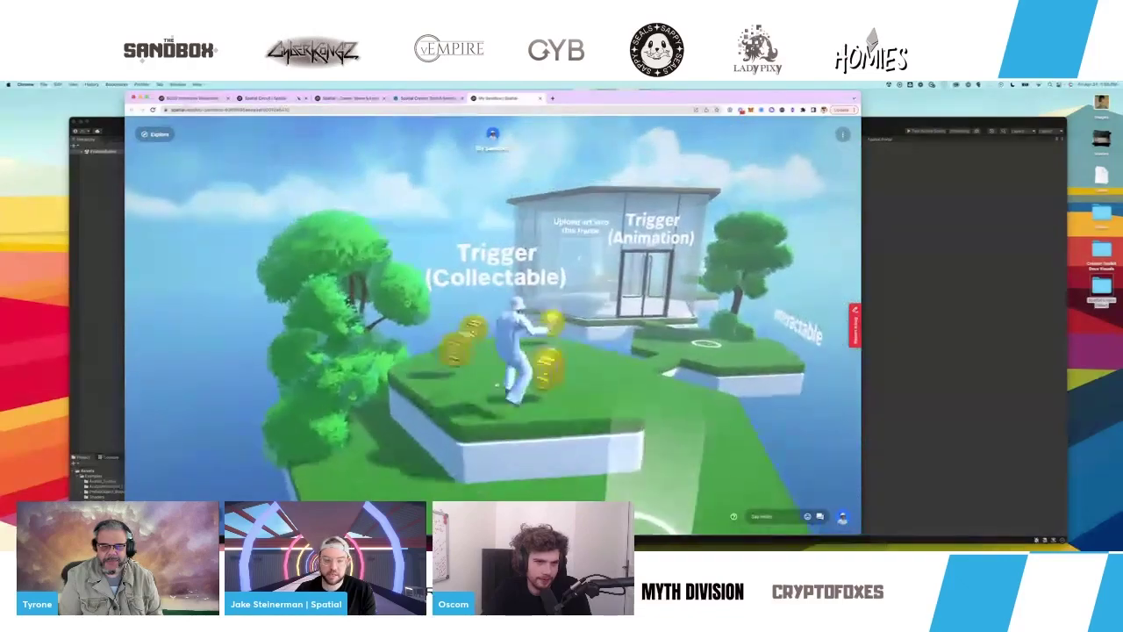
key(w)
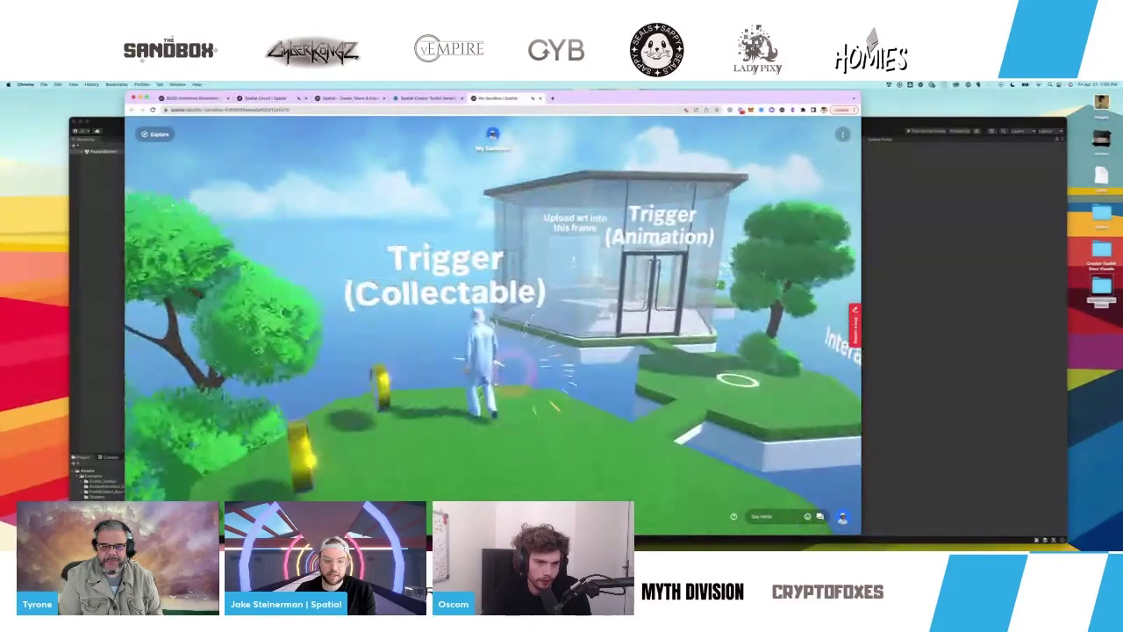
key(a)
key(s)
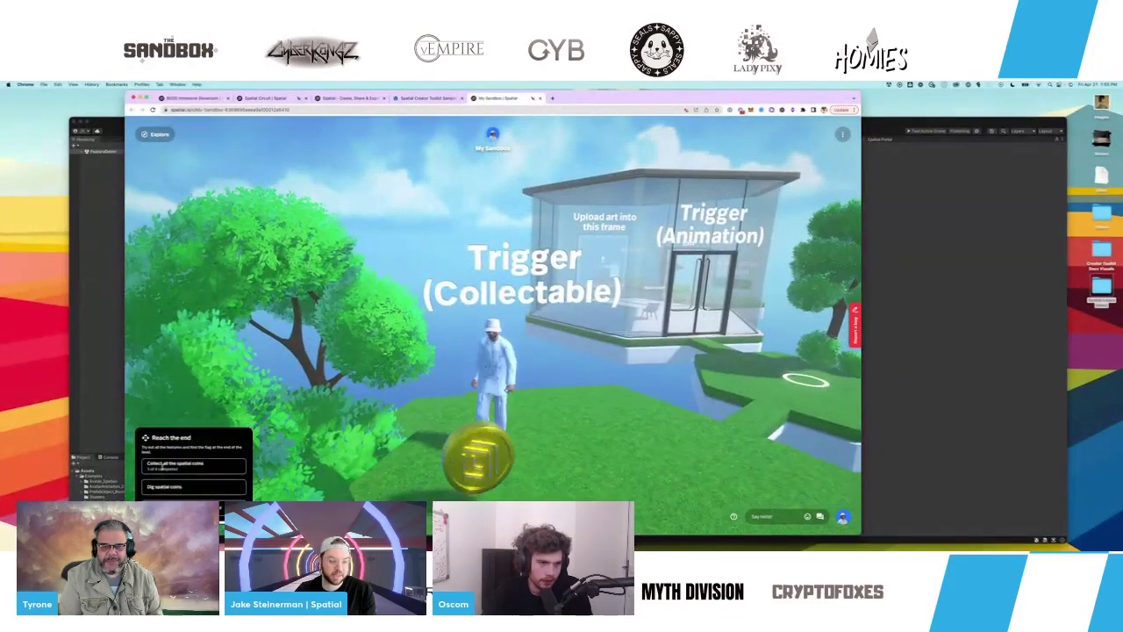
key(s)
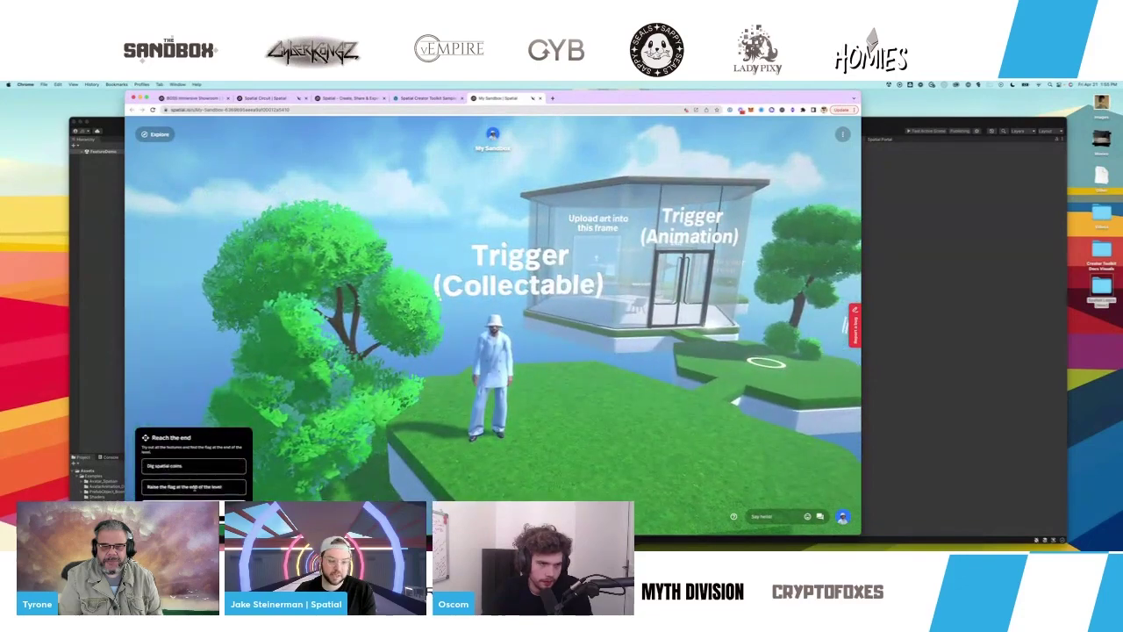
- Take the avatar to the Interactable island and dig coins at the marked circle
key(d)
key(w)
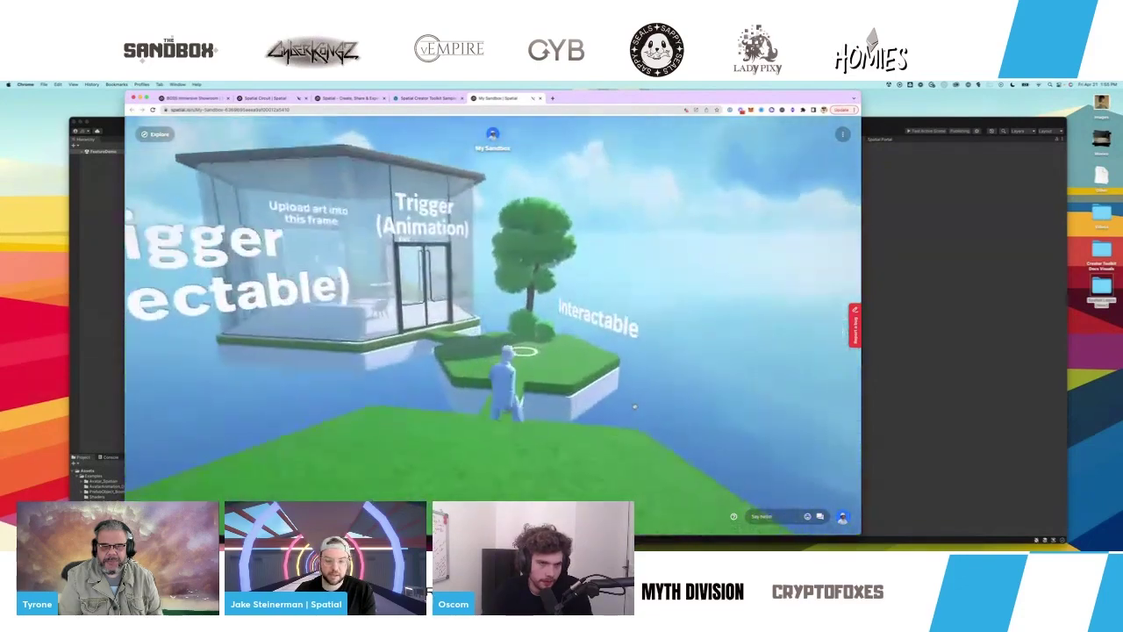
key(w)
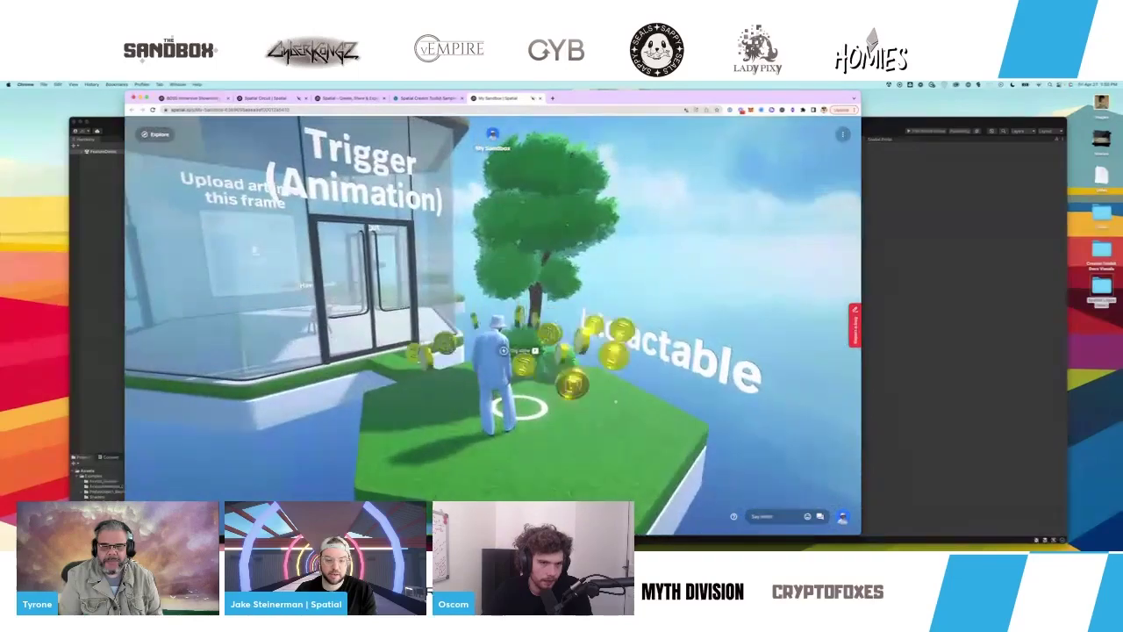
drag(629, 404, 599, 395)
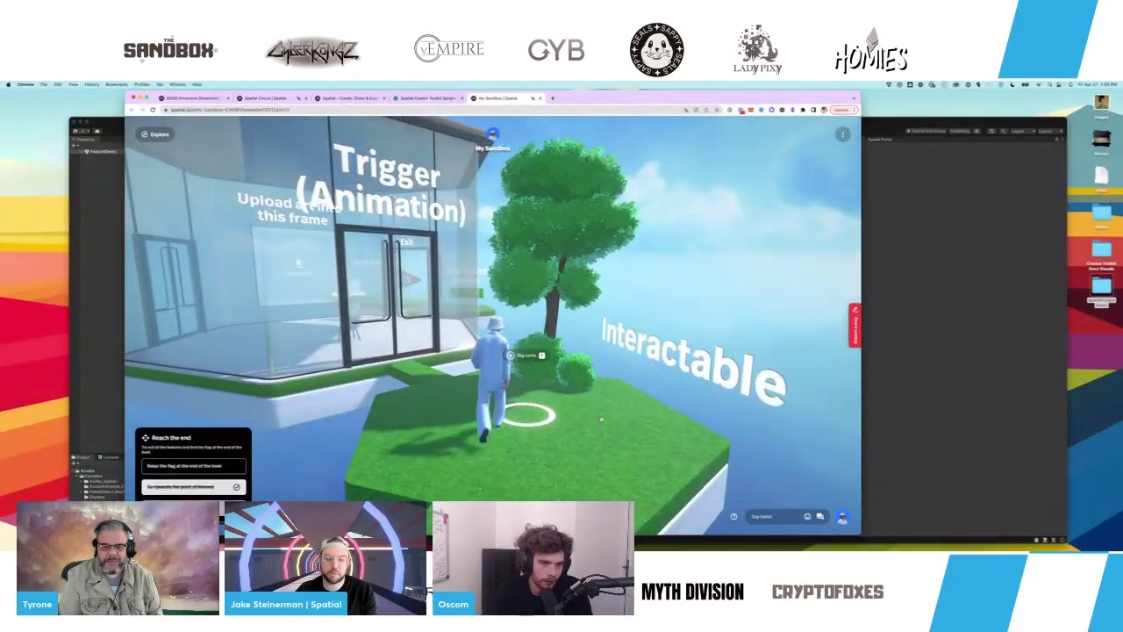
key(w)
key(f)
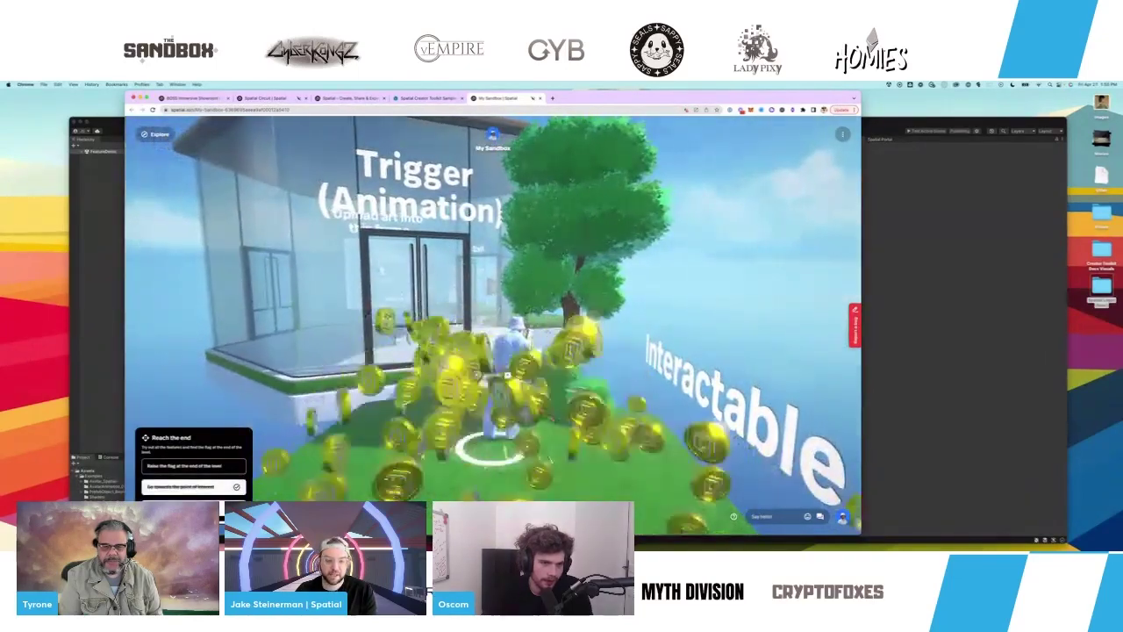
- Walk the avatar from the Interactable island through the doors into the Trigger (Animation) building
drag(592, 396, 714, 348)
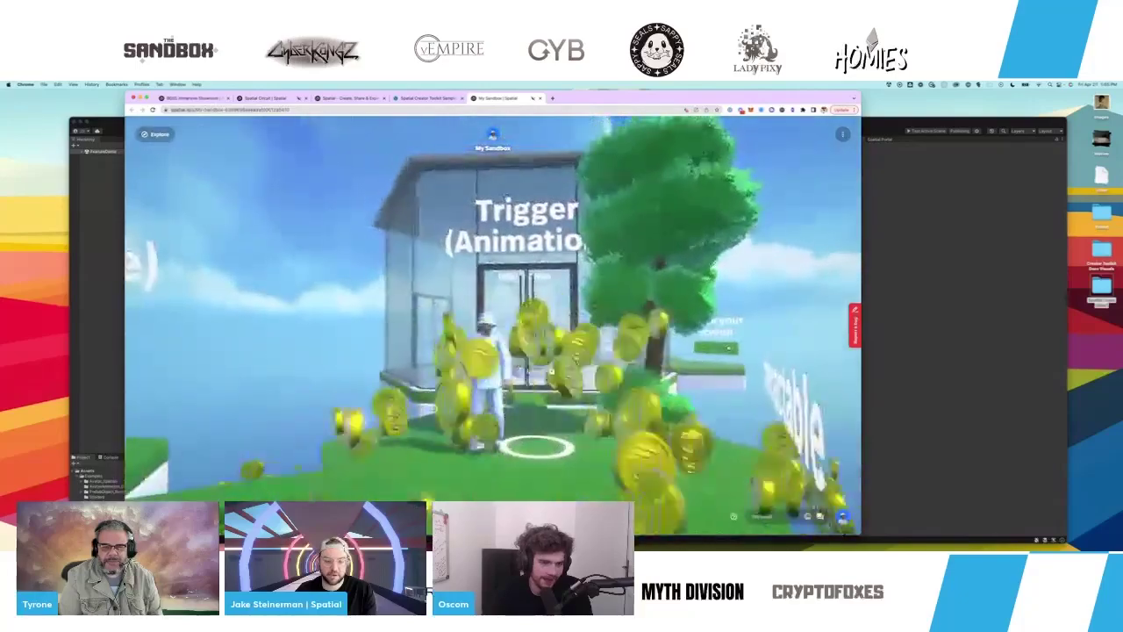
key(w)
key(w)
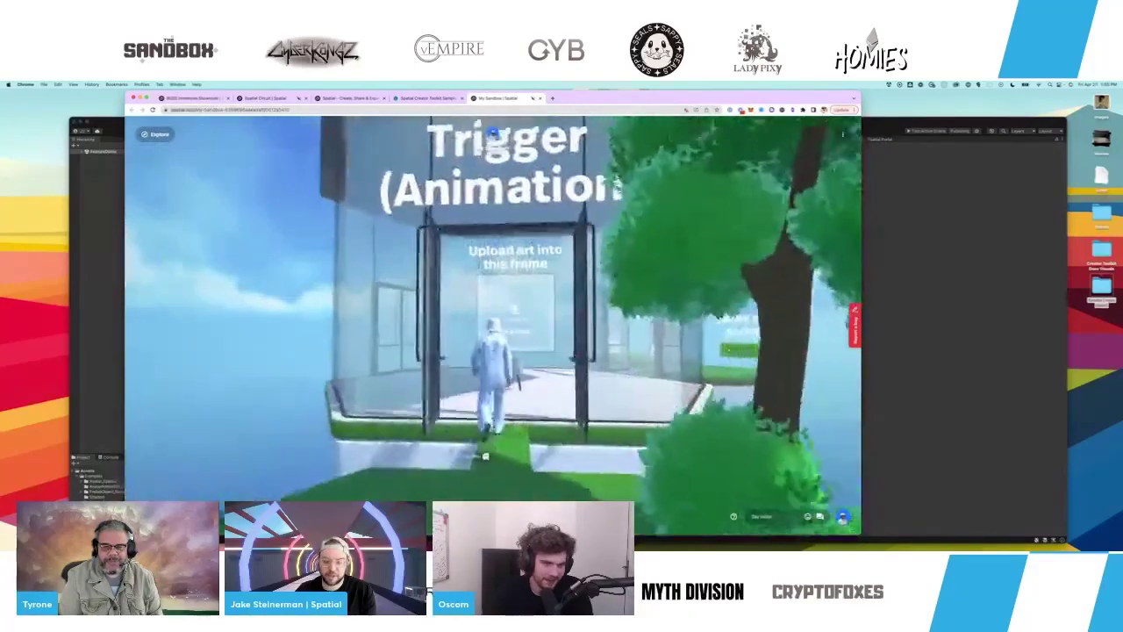
key(w)
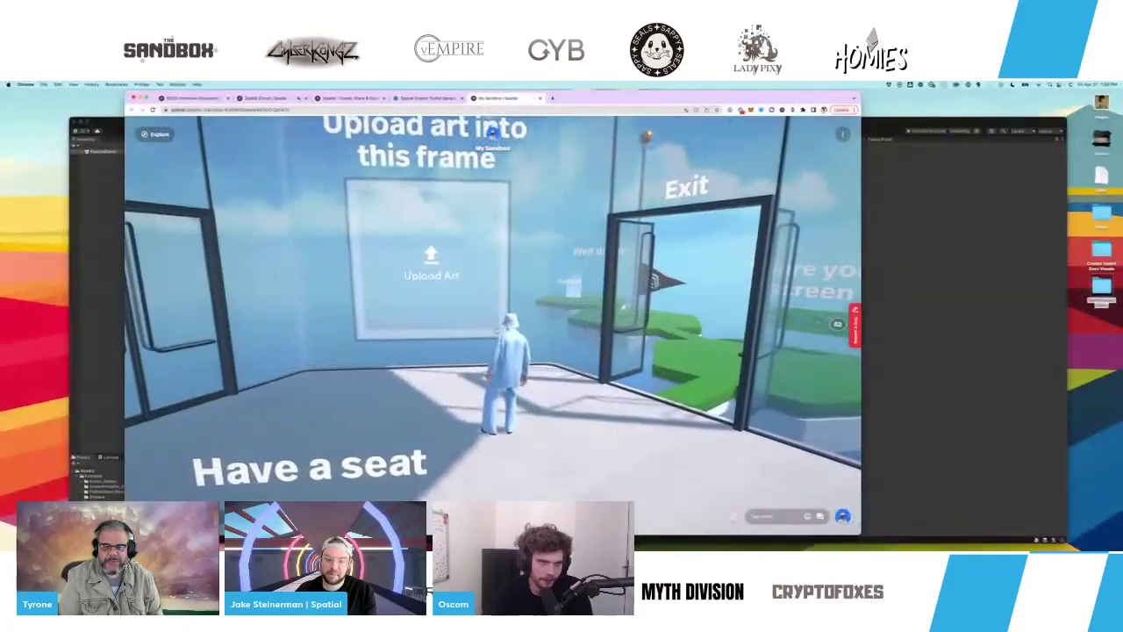
- Fill the empty art frame inside the building with the Holoself #8425 image from the Ethereum NFTs
click(457, 277)
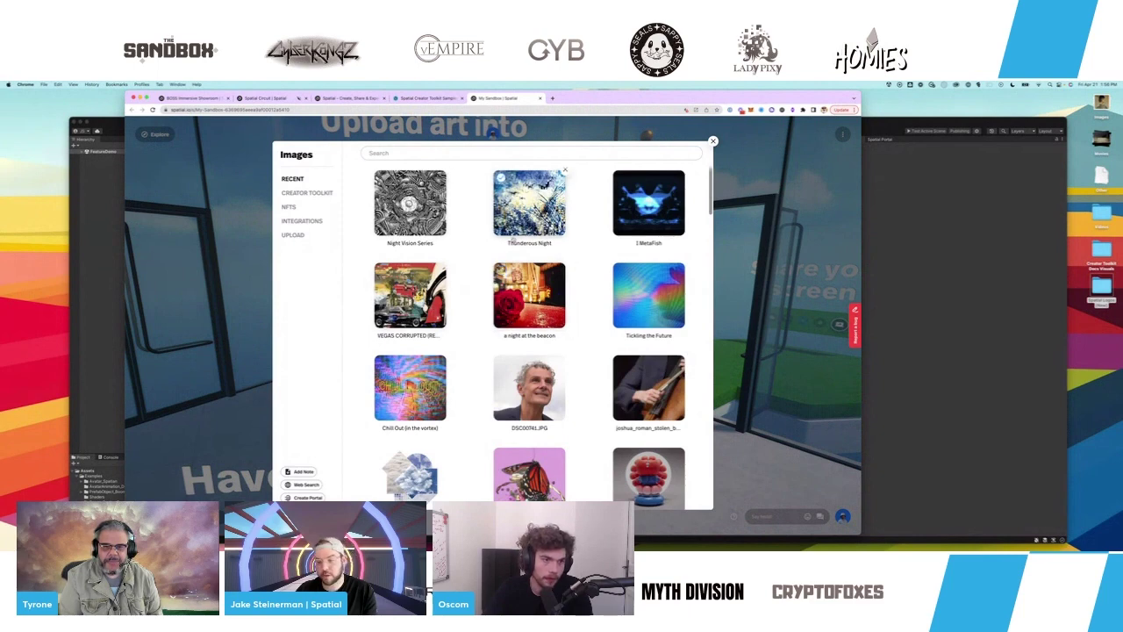
click(288, 206)
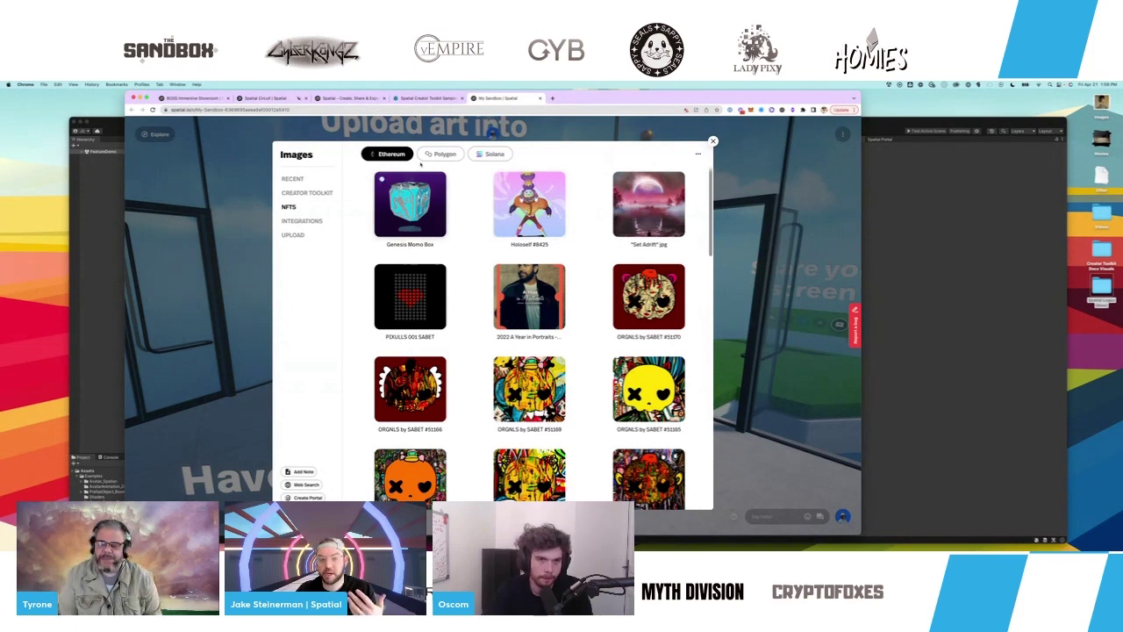
click(524, 210)
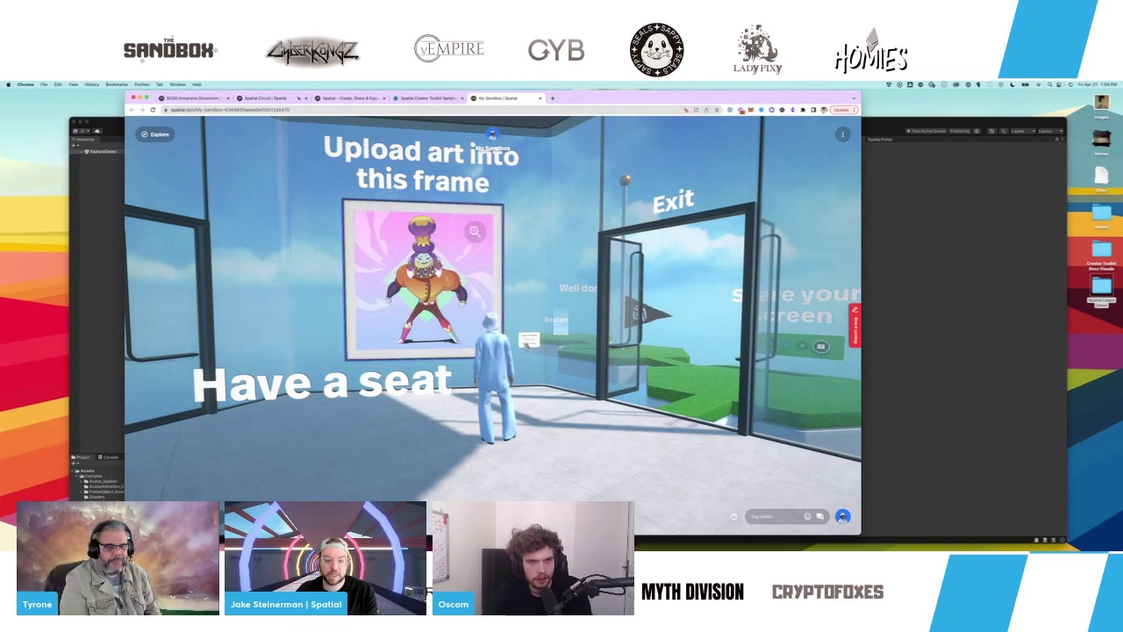
- View the framed artwork's OpenSea page, then return to the sandbox and look at the framed piece up close
click(528, 343)
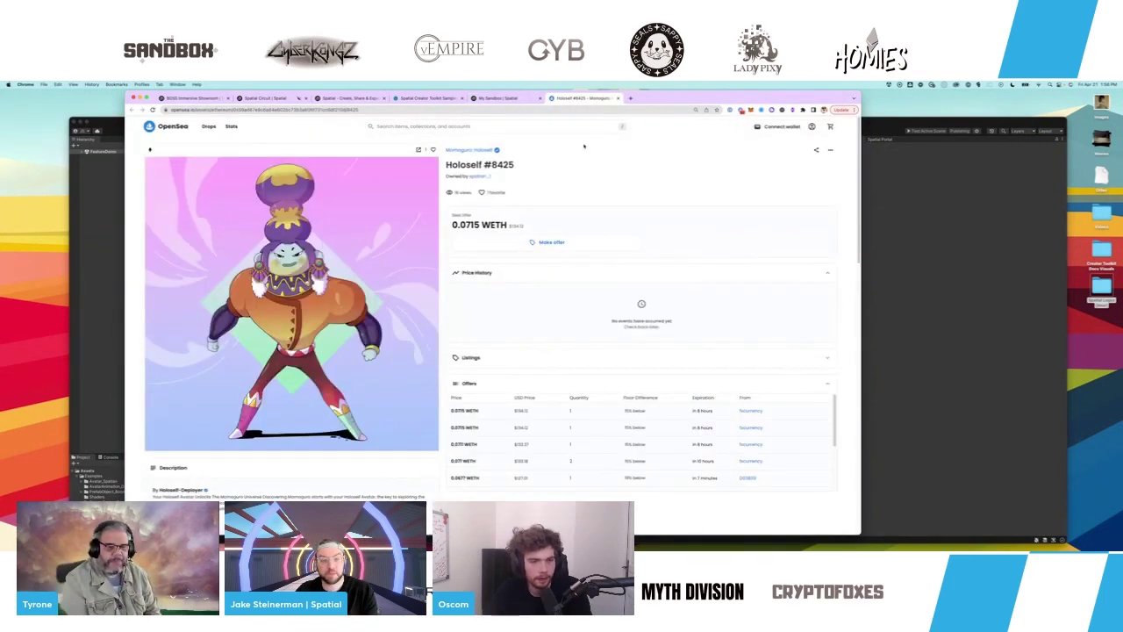
click(509, 99)
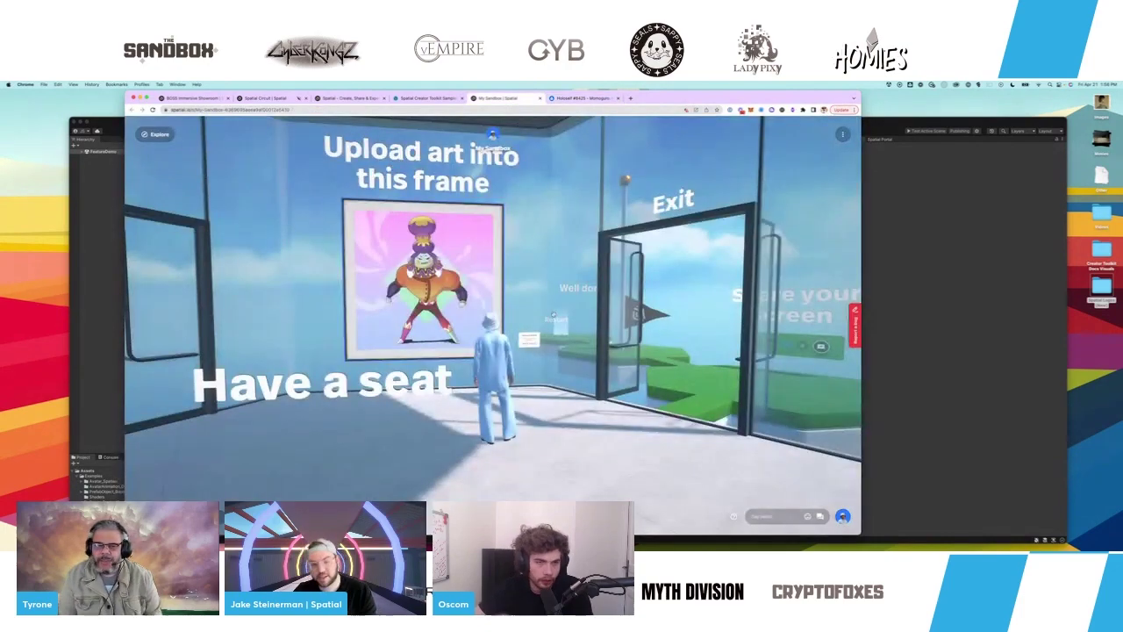
key(s)
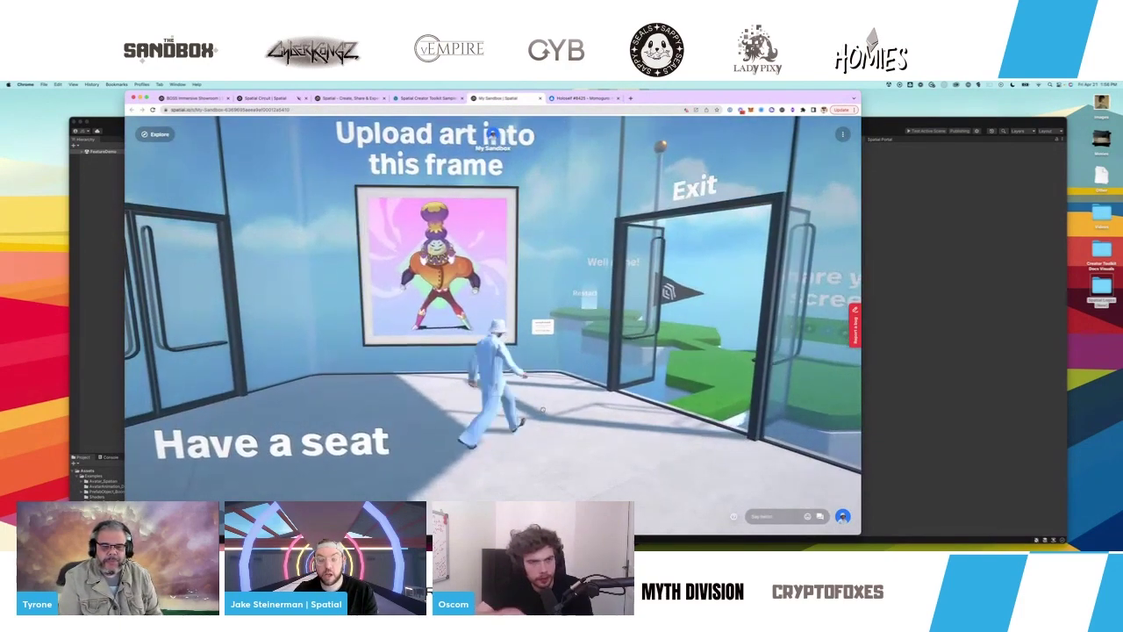
scroll(544, 397, up, 5)
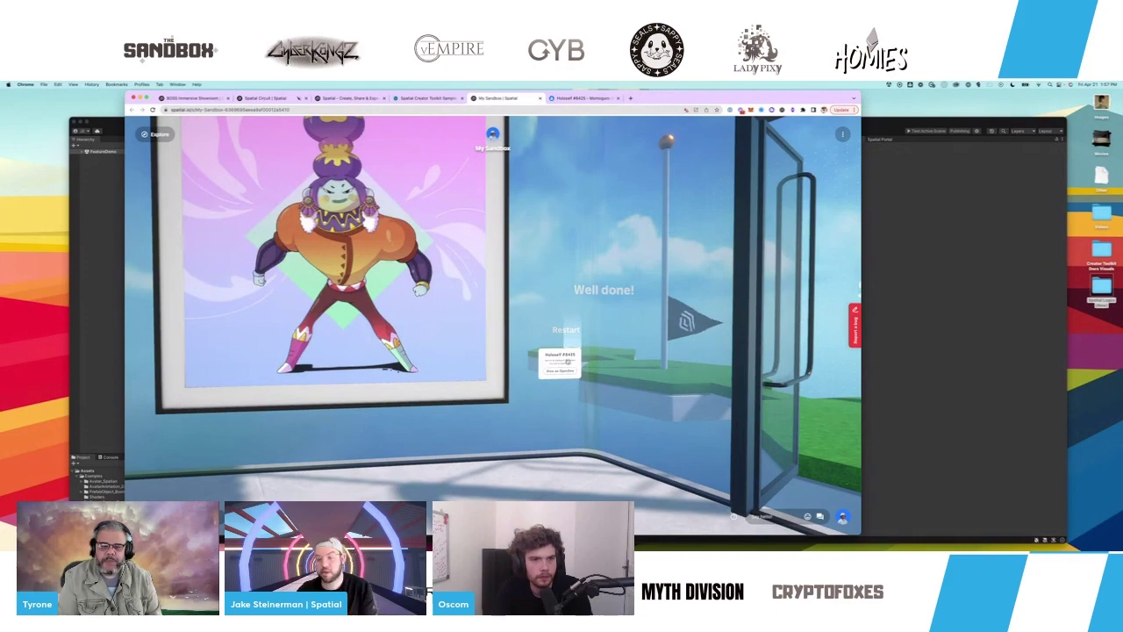
- Take the avatar out through the Exit to the last island, raise the flag and dismiss the completion dialog
key(s)
key(w)
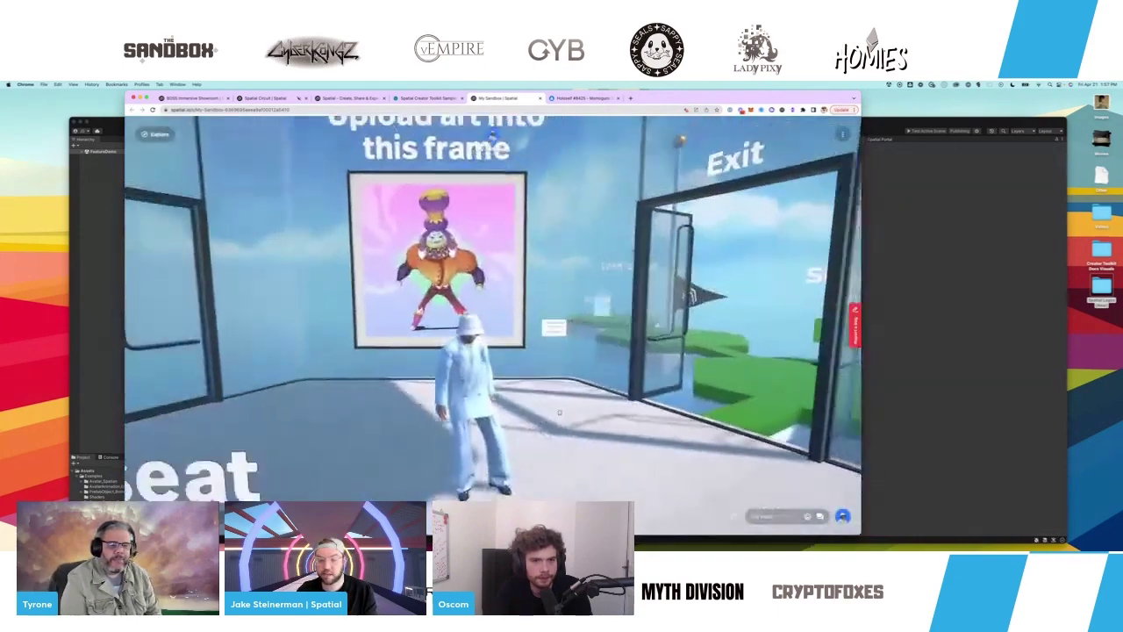
key(w)
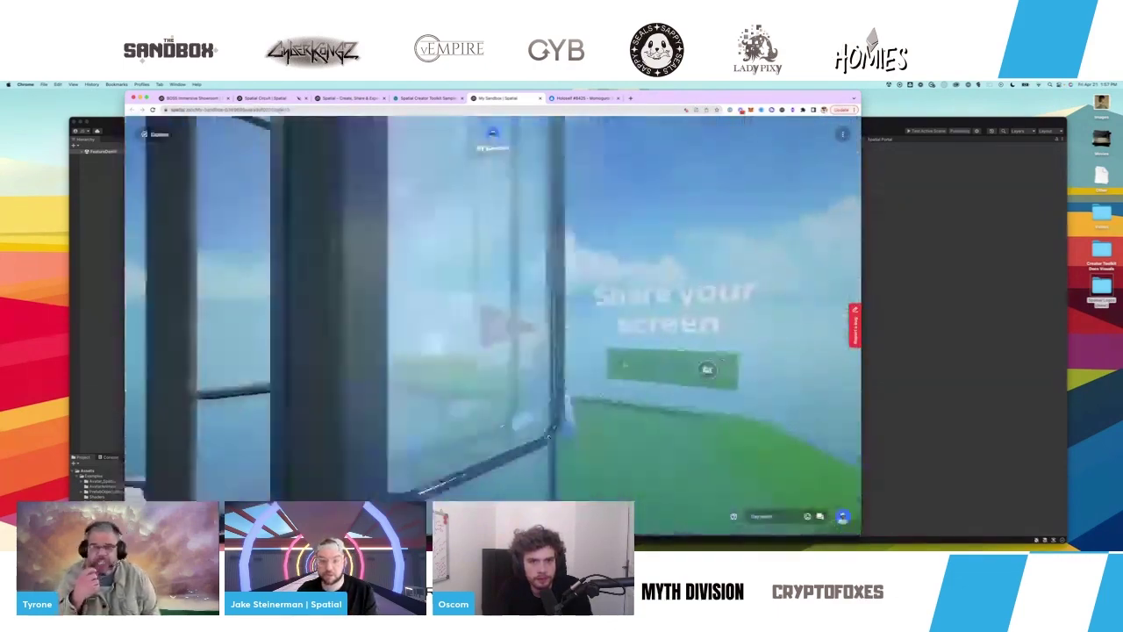
key(w)
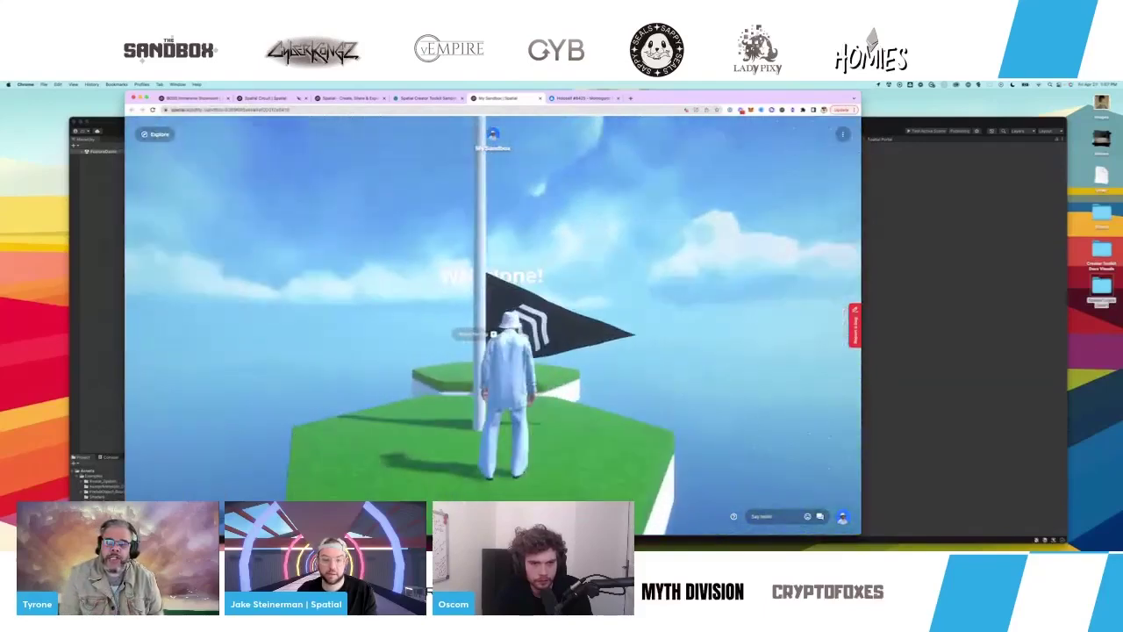
key(w)
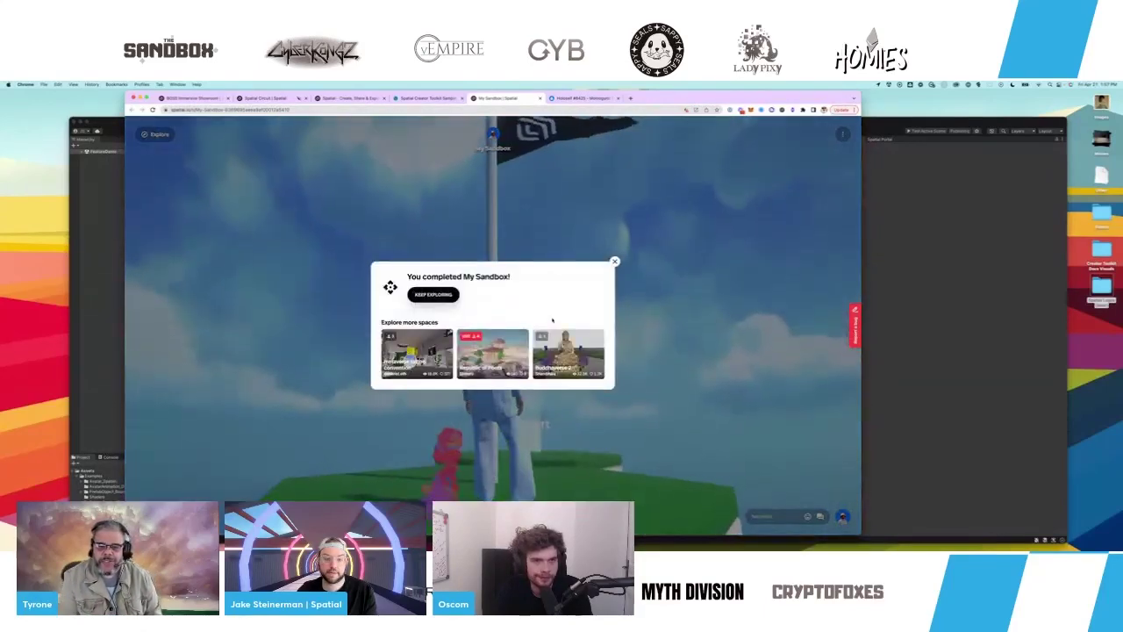
click(614, 262)
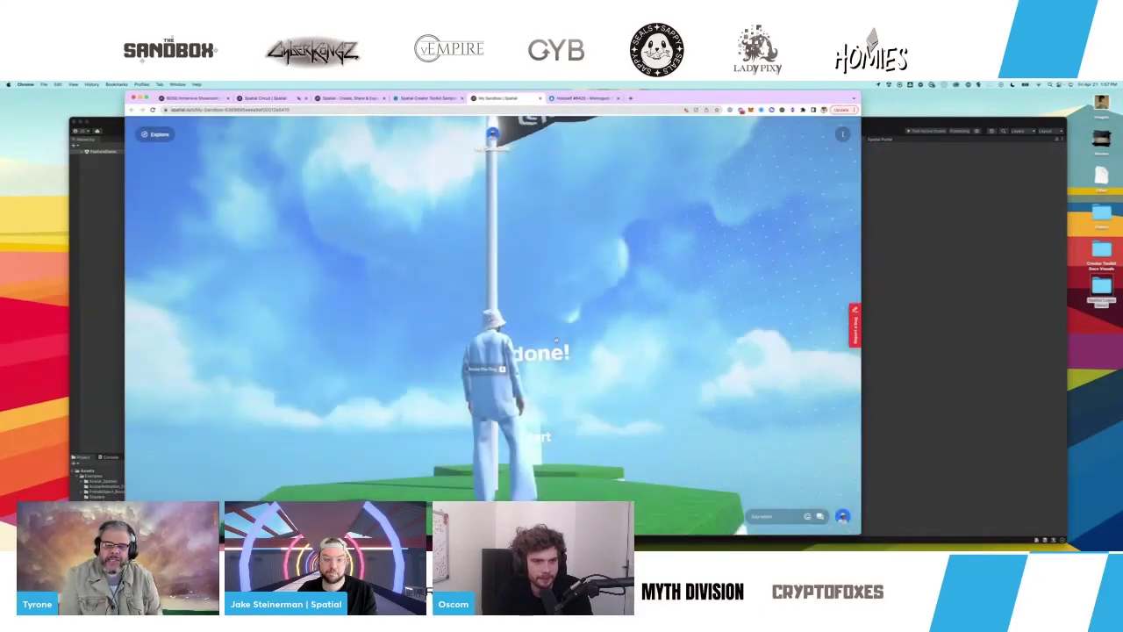
- Make the avatar dance beside the flagpole and turn the camera to show it from the front
key(s)
key(1)
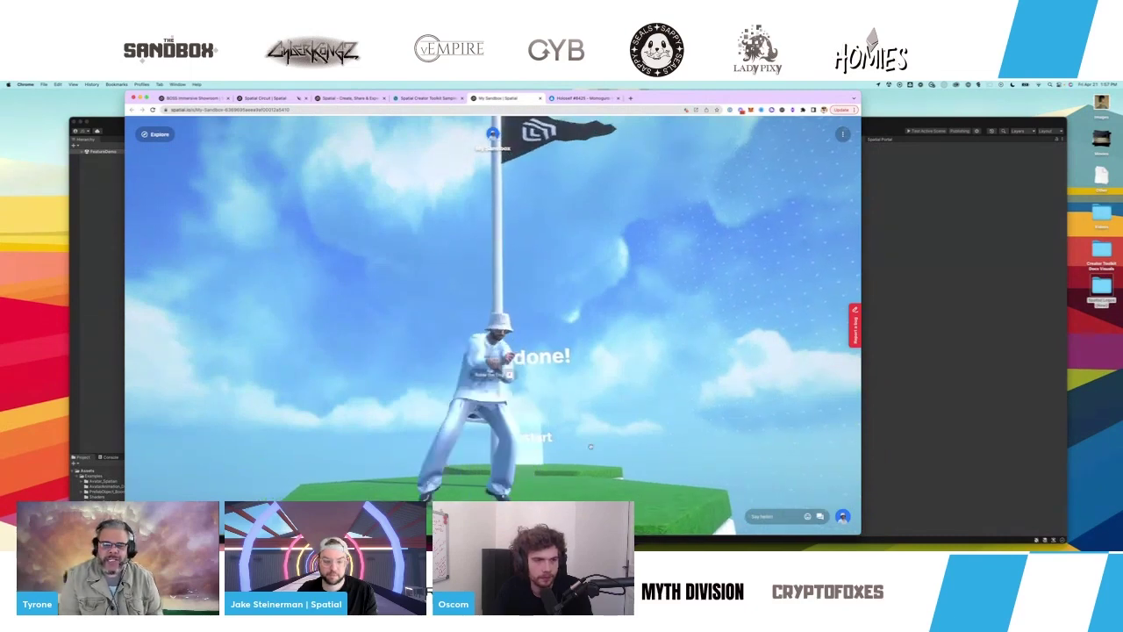
drag(598, 406, 640, 374)
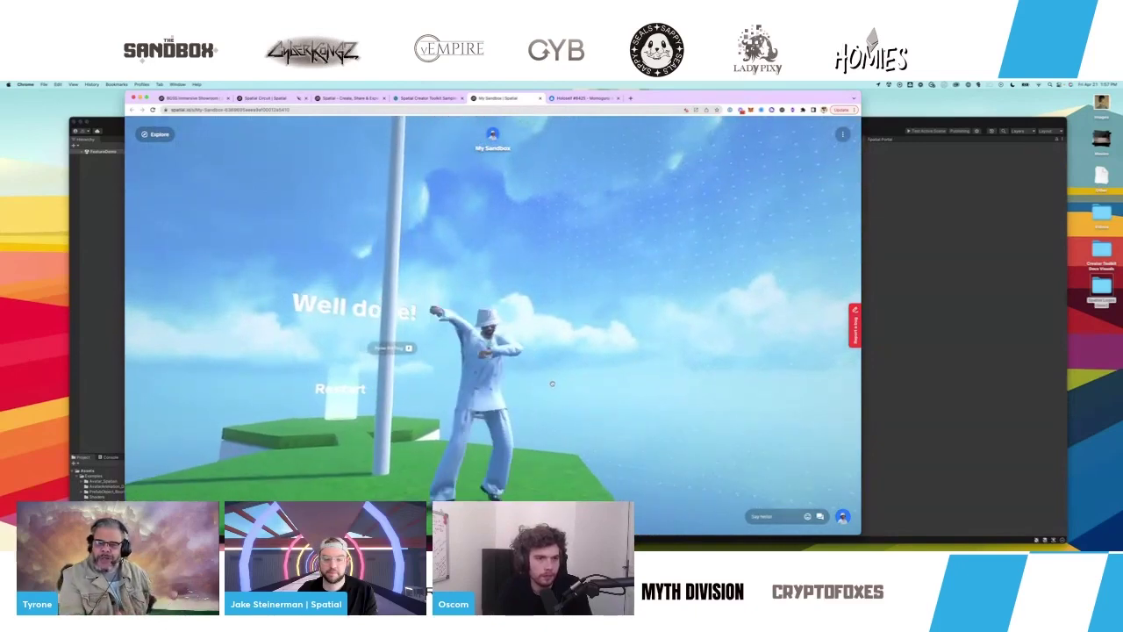
drag(551, 382, 512, 433)
key(2)
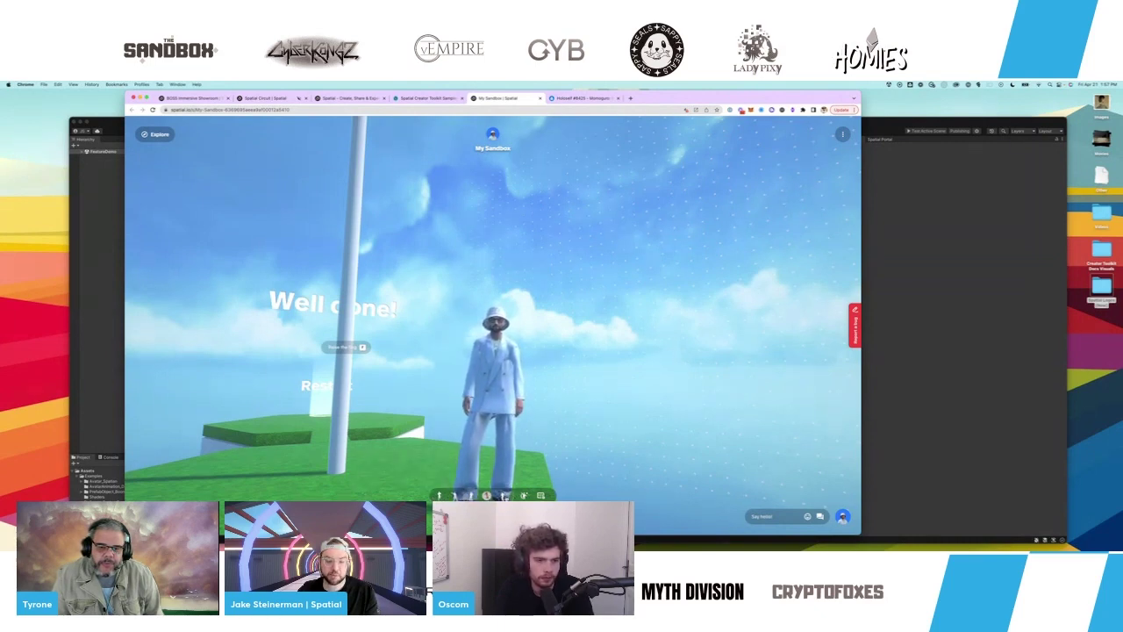
- Open the full list of avatar reactions and browse the animations down to House Dancing
click(524, 495)
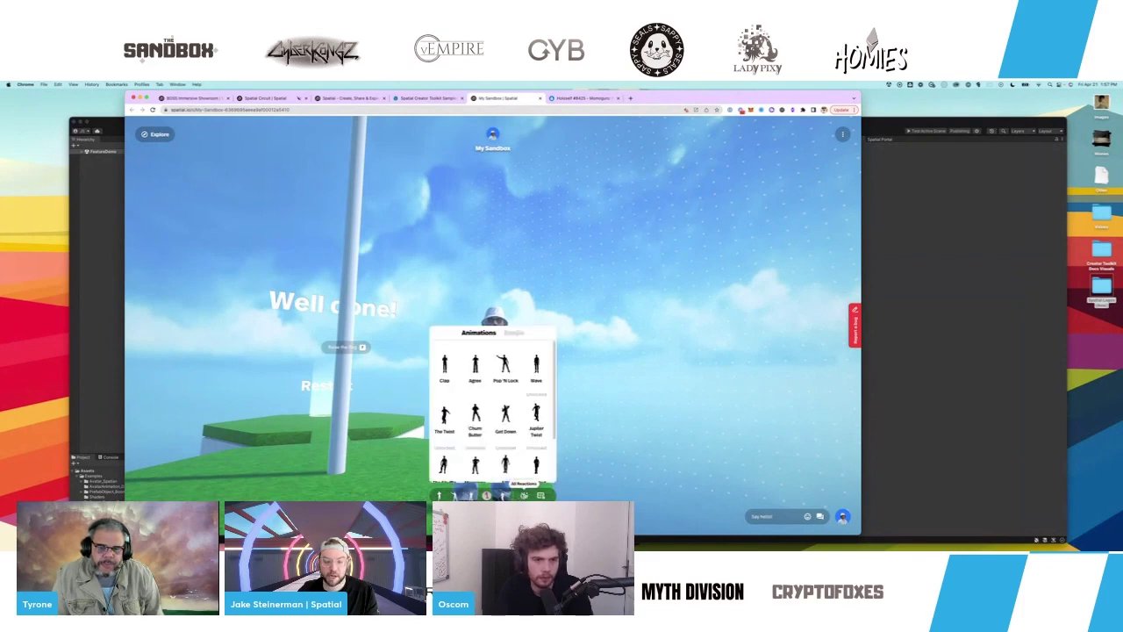
scroll(519, 401, down, 2)
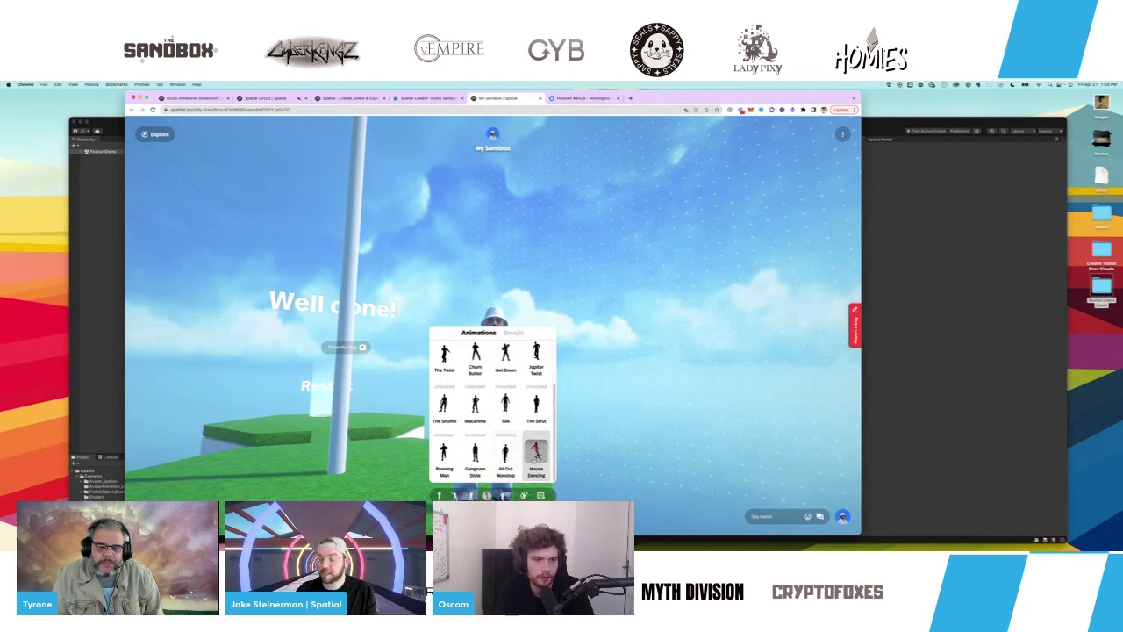
click(534, 452)
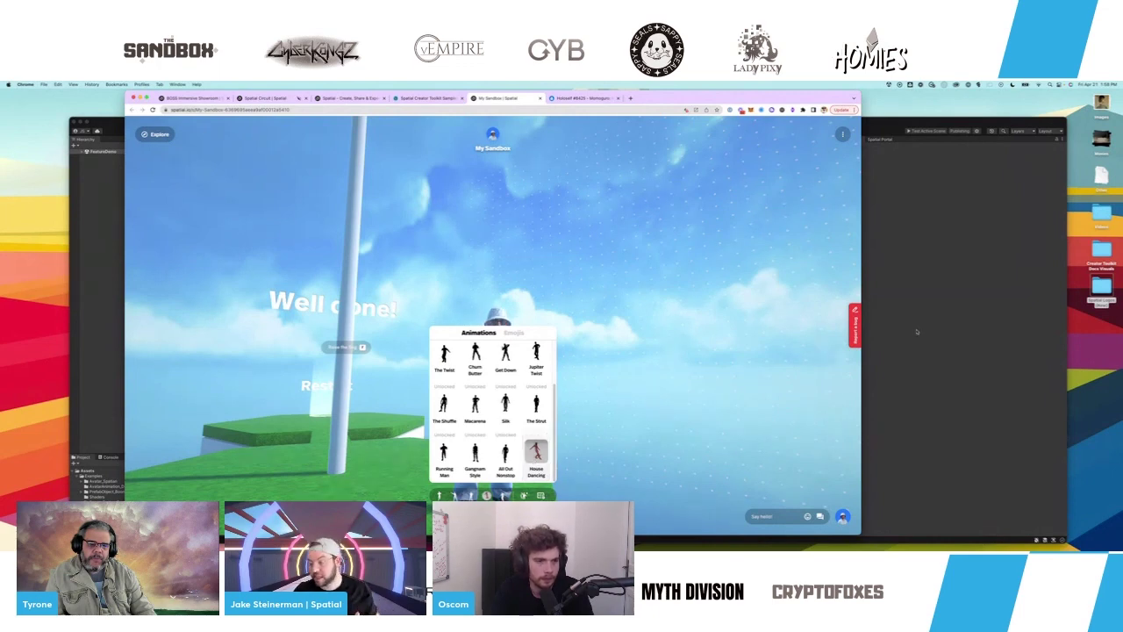
- Switch to Unity and inspect the Rig import settings of the Standing Arguing Reaction model in the AvatarAnimation_DemoAnimation example folder
click(964, 325)
click(164, 469)
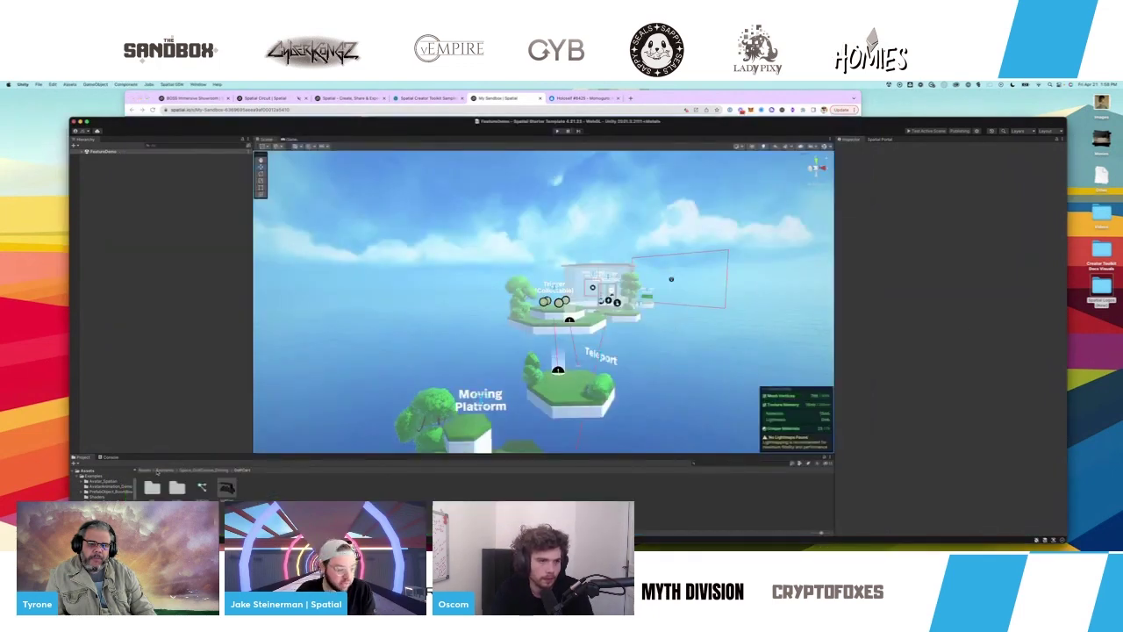
double_click(177, 488)
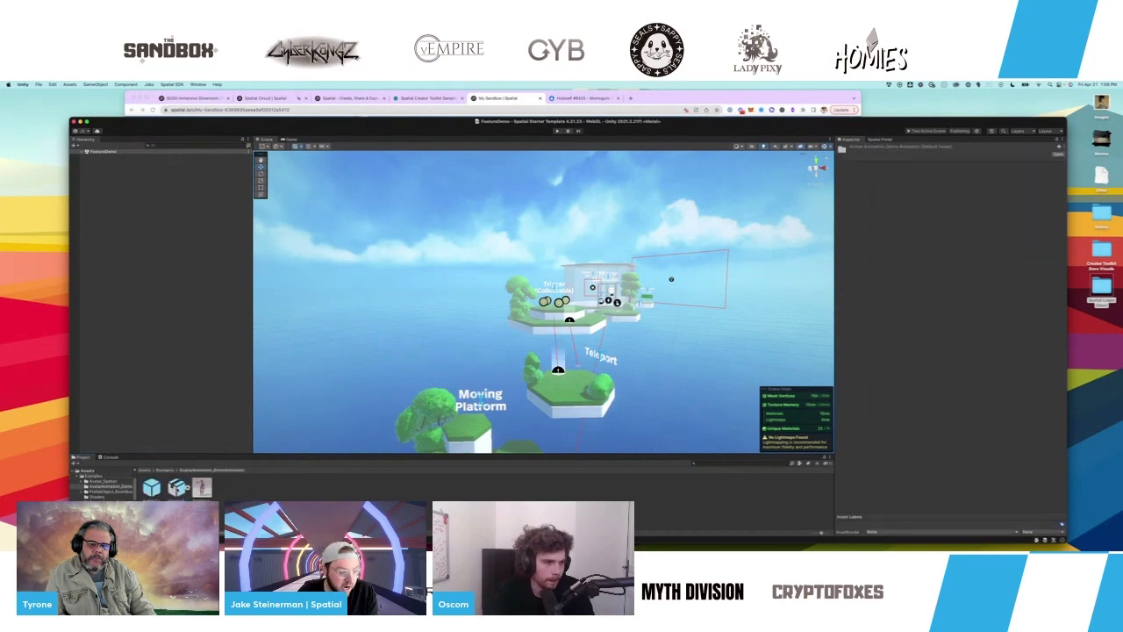
click(177, 487)
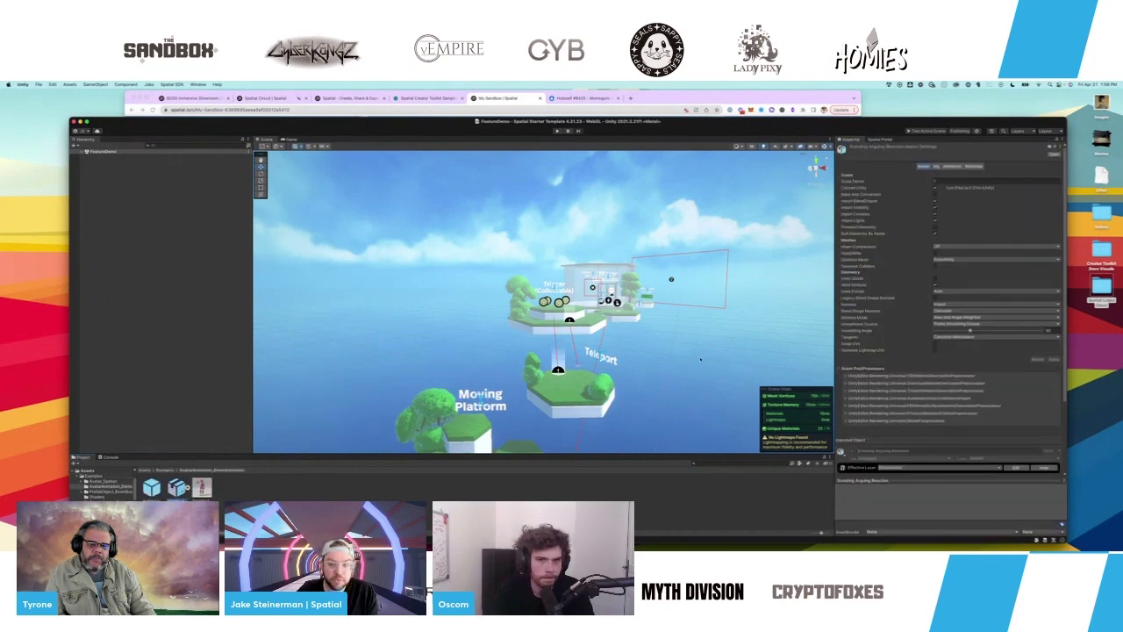
drag(899, 480, 912, 347)
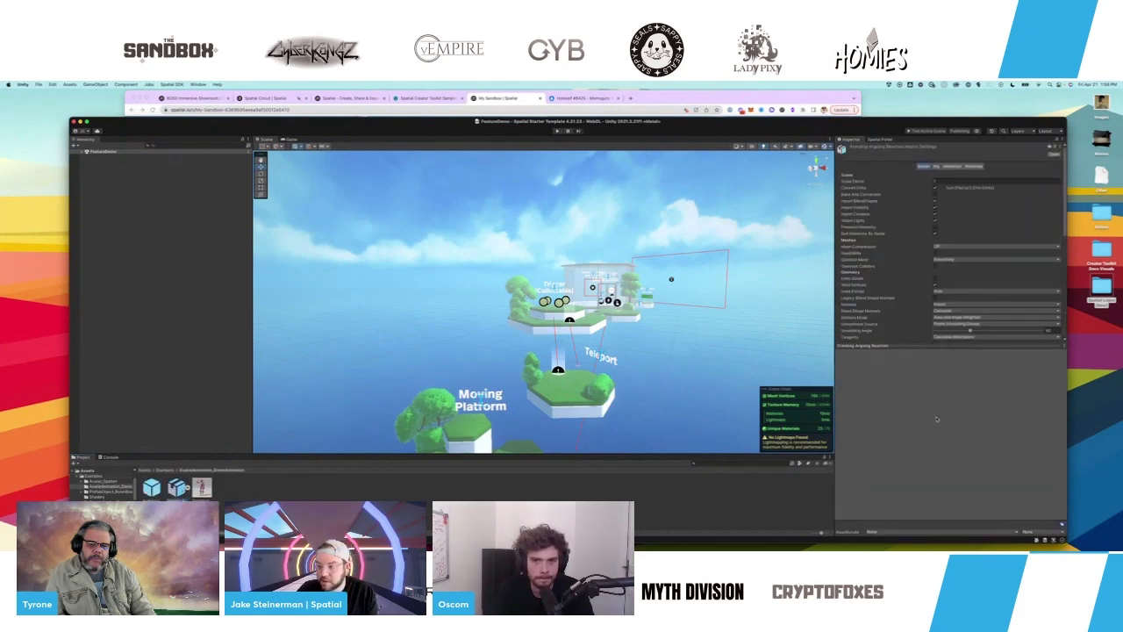
click(937, 165)
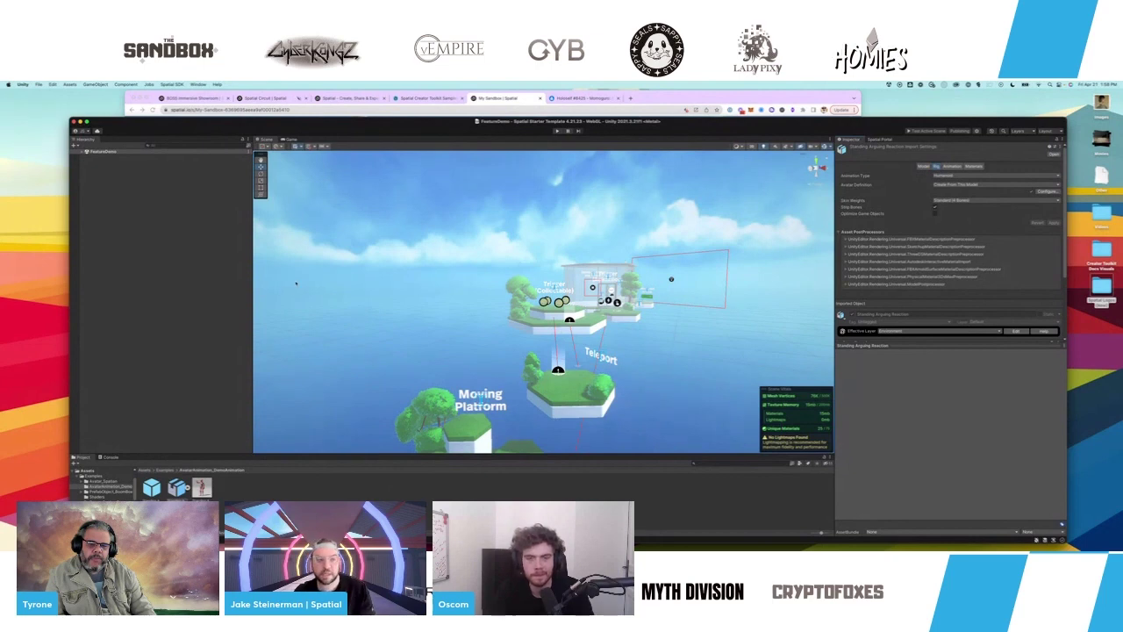
- Place the Standing Arguing Reaction model on the Teleport island, focus on it and locate its avatar asset in the project
drag(177, 487, 556, 380)
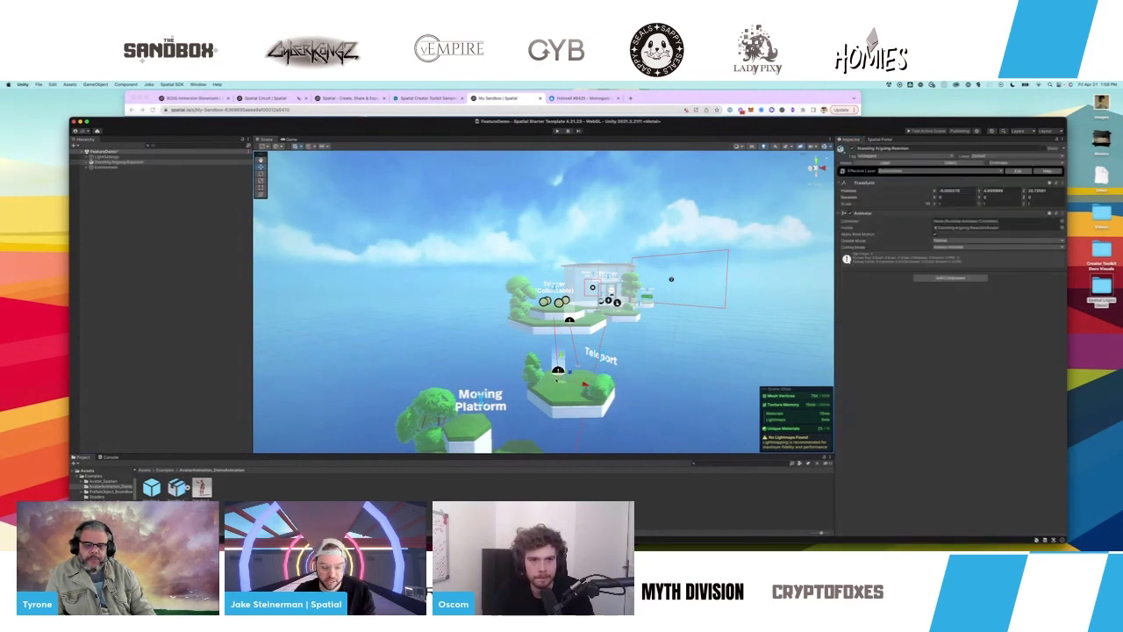
key(f)
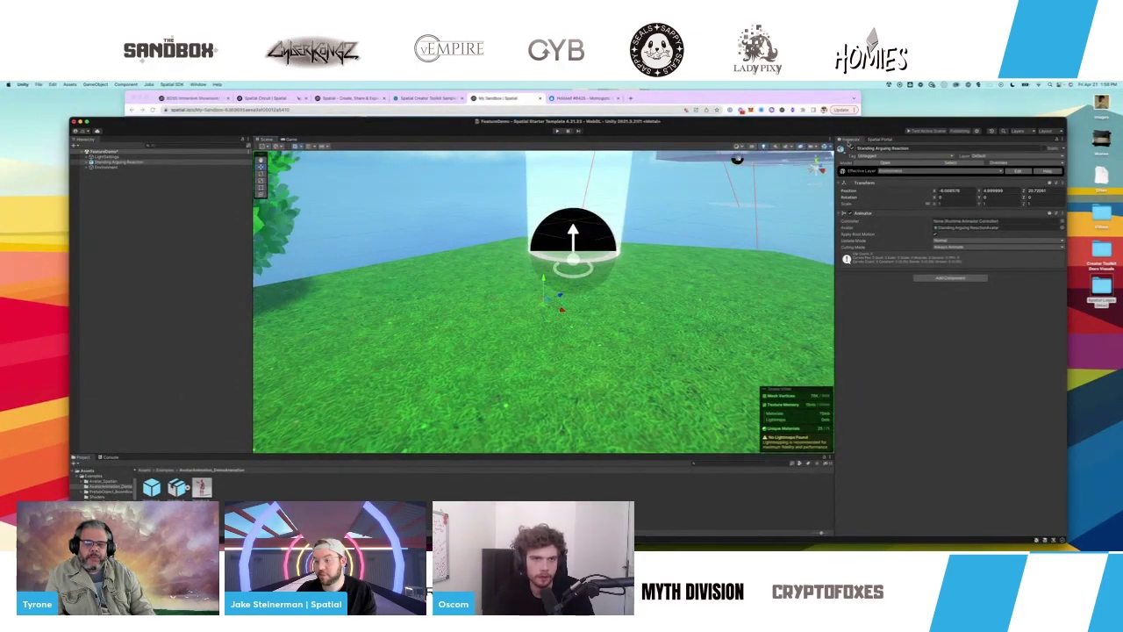
click(952, 227)
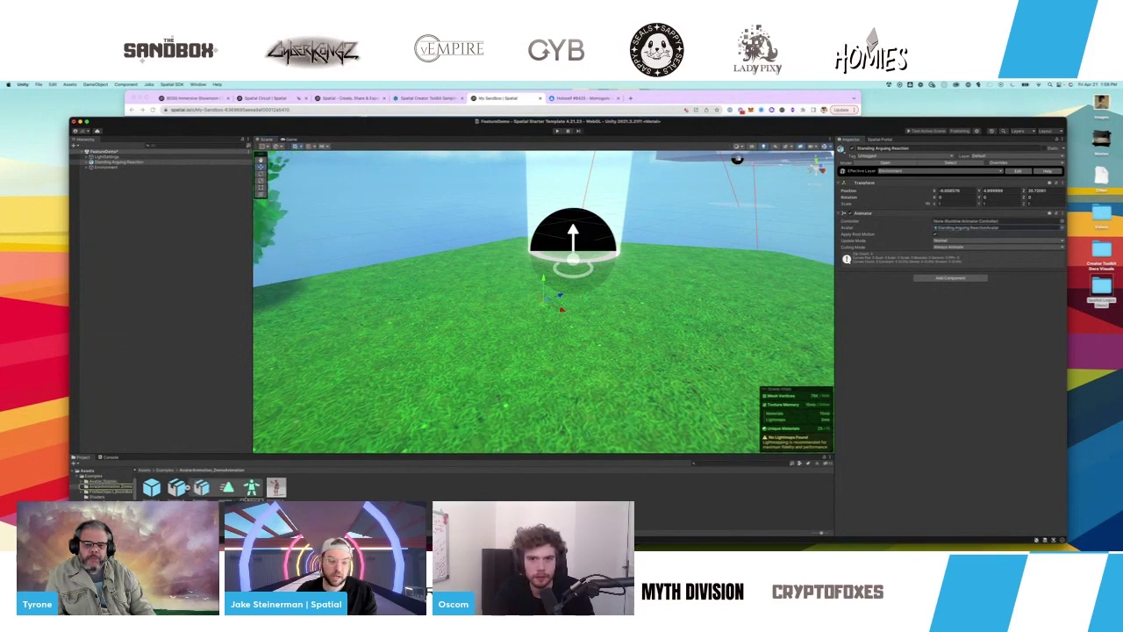
- Preview the standing_arguing animation clip and inspect the Avatar Animation component on the Standing Arguing Avatar Animation prefab
click(252, 488)
click(228, 487)
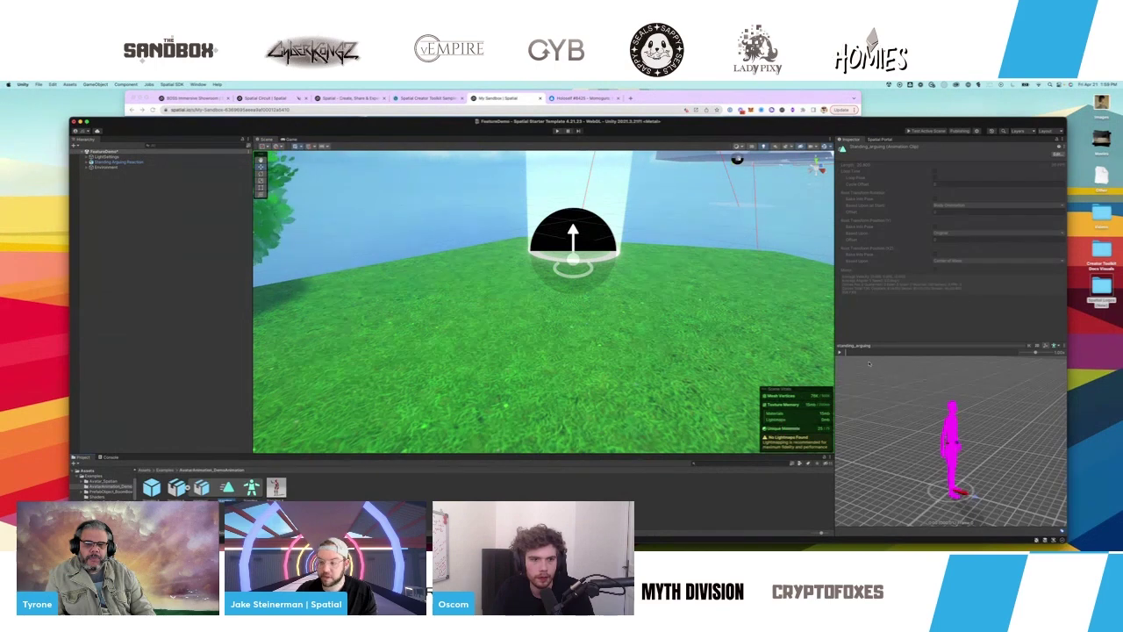
click(841, 352)
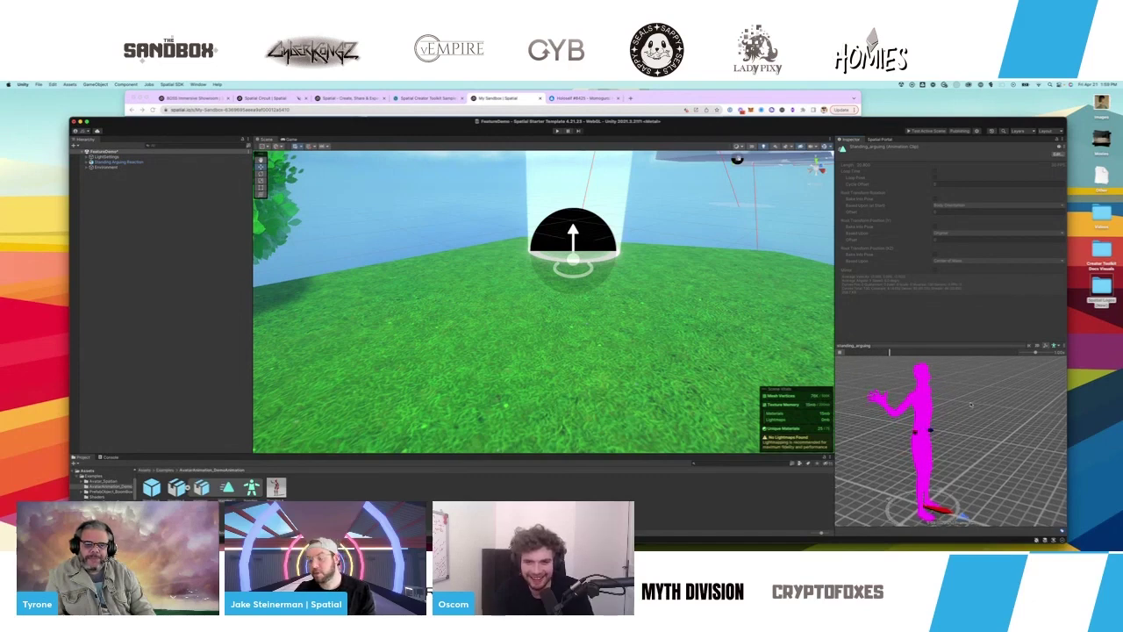
click(177, 487)
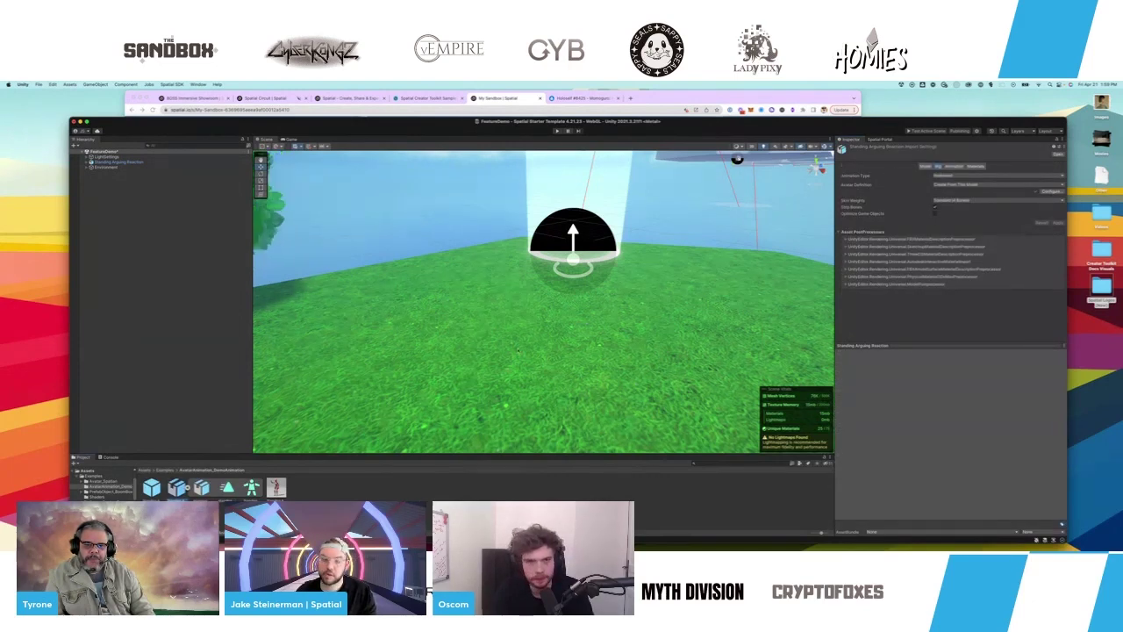
click(152, 487)
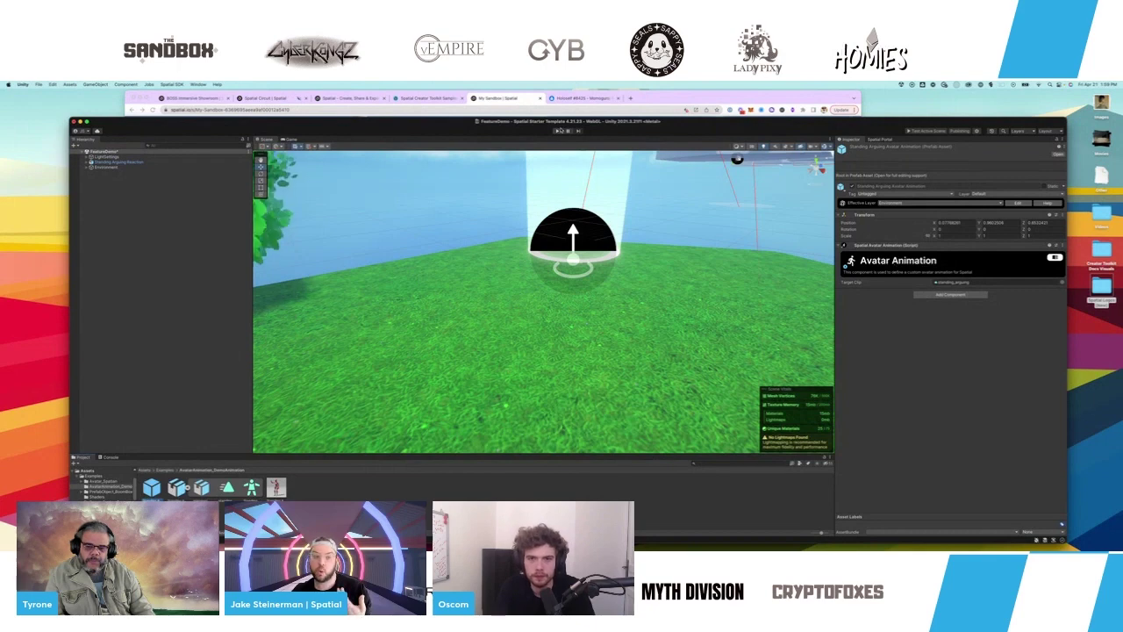
- Switch back to the Spatial sandbox in the browser and play the House Dancing animation on the avatar
click(525, 99)
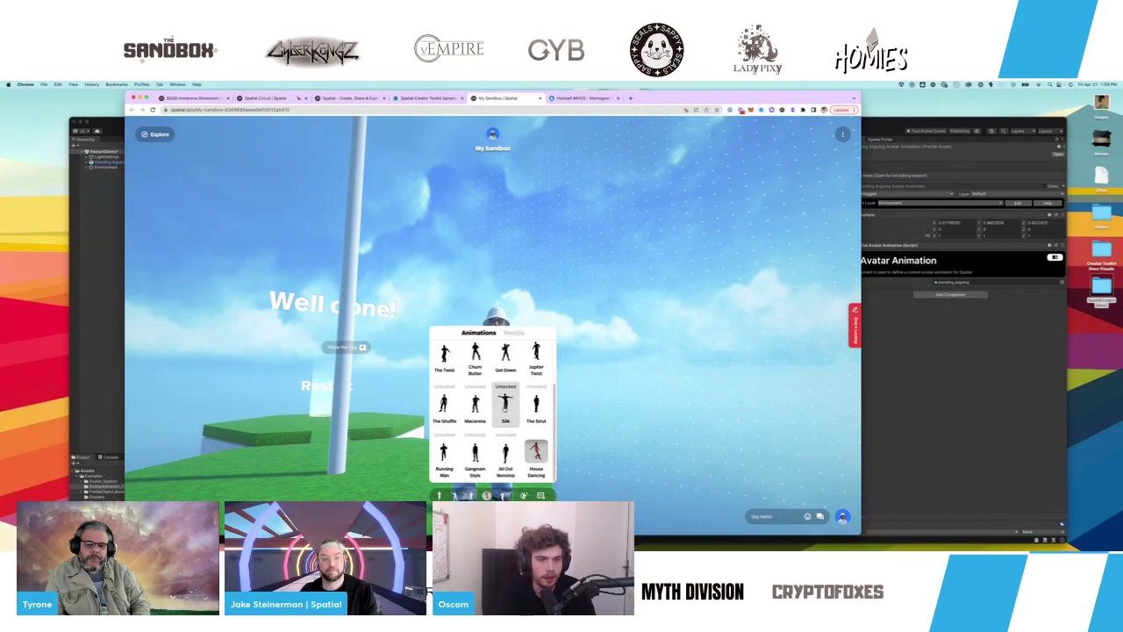
click(540, 456)
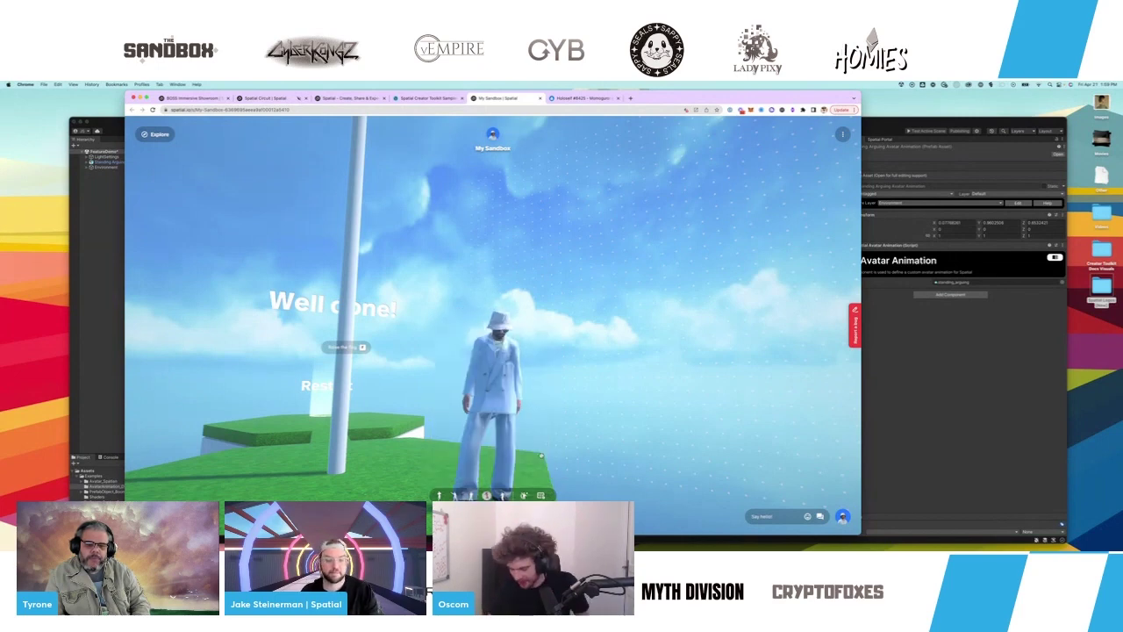
- Move the avatar off the Well done! island and back to the Entrance Point of the sandbox
drag(541, 455, 413, 445)
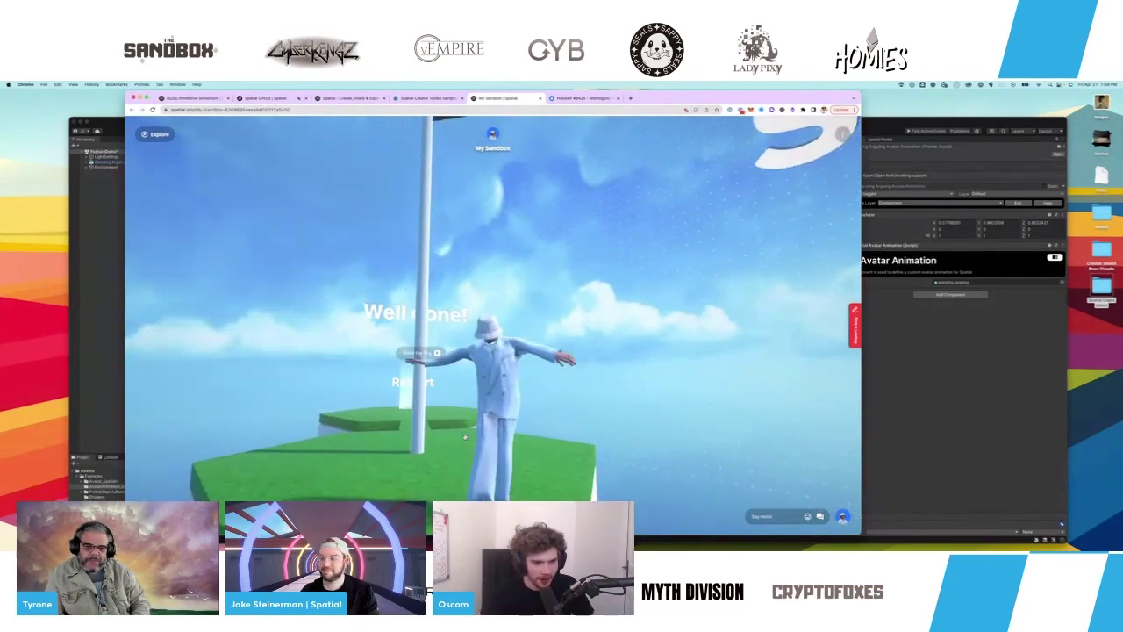
key(s)
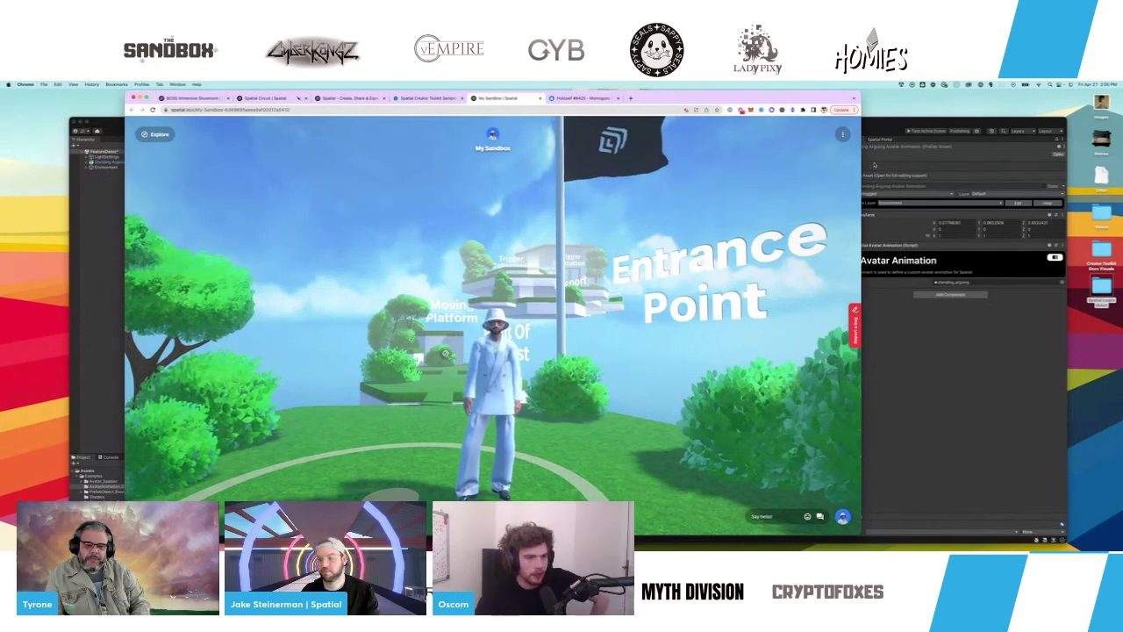
- Switch to Unity and survey the demo scene from the Teleport island across to the Trigger (Collectable) island and the building beyond it
click(871, 124)
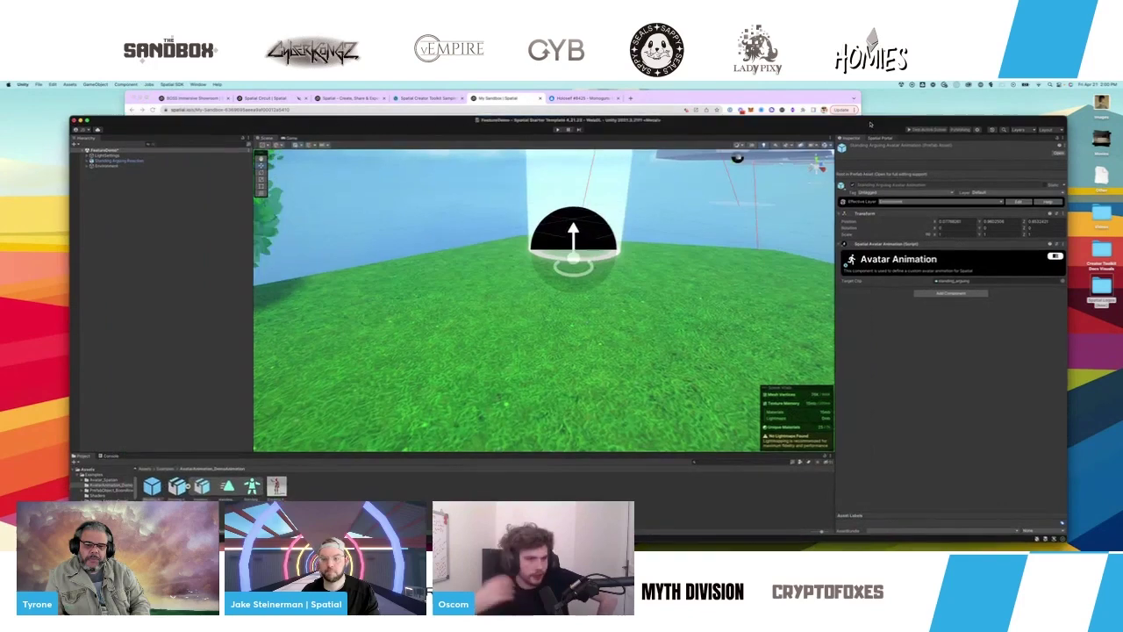
drag(870, 123, 874, 115)
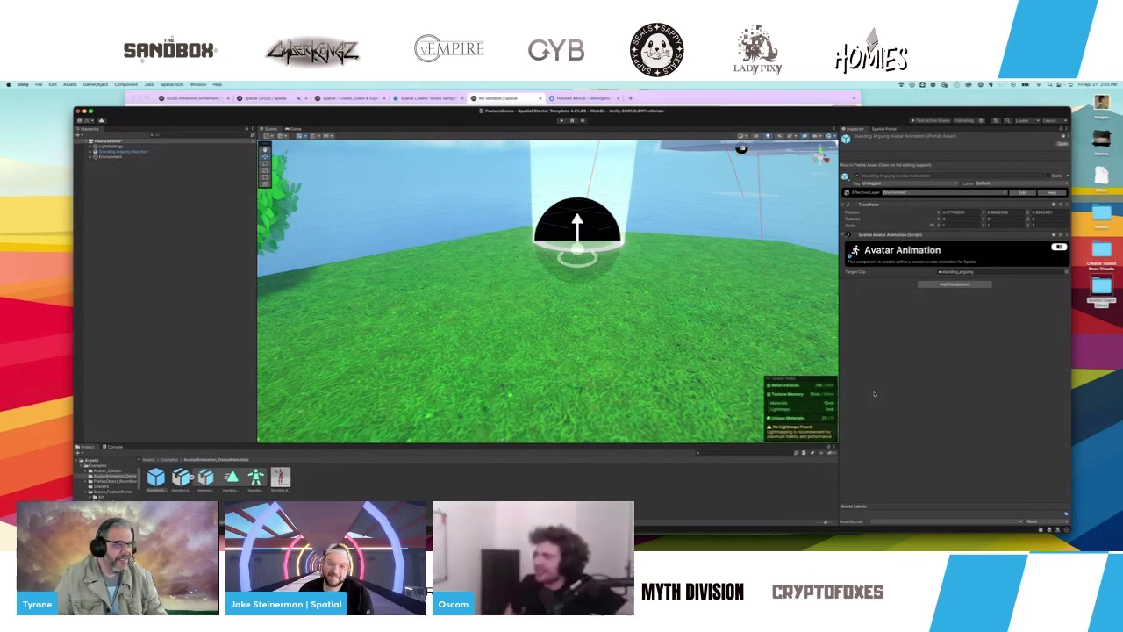
scroll(681, 350, down, 1)
scroll(681, 351, down, 8)
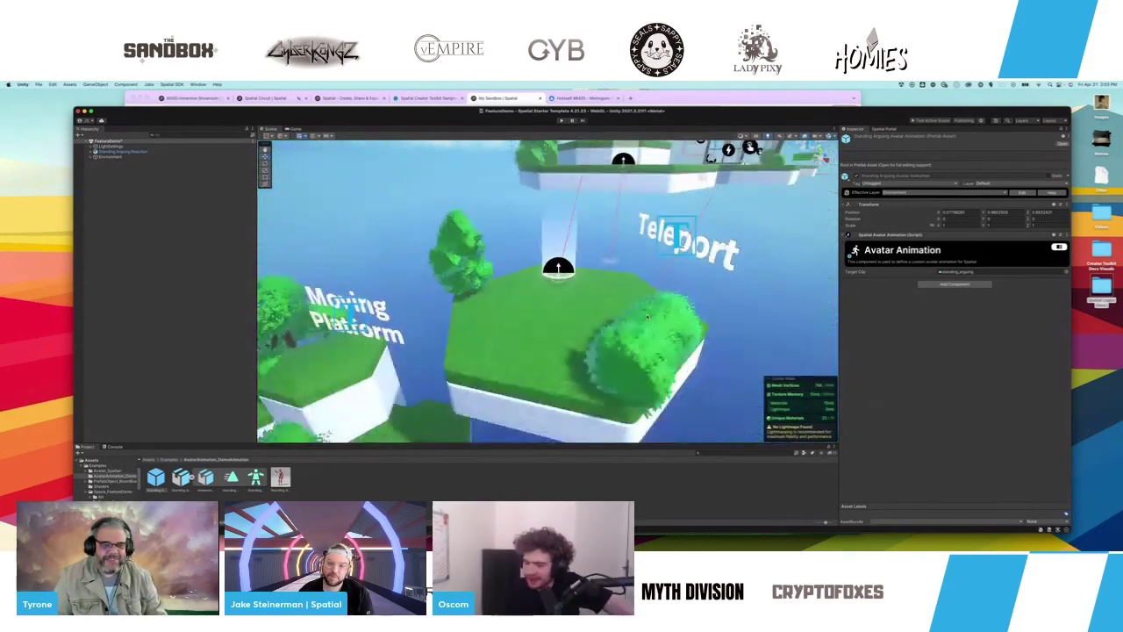
scroll(609, 350, down, 3)
right_drag(609, 350, 605, 346)
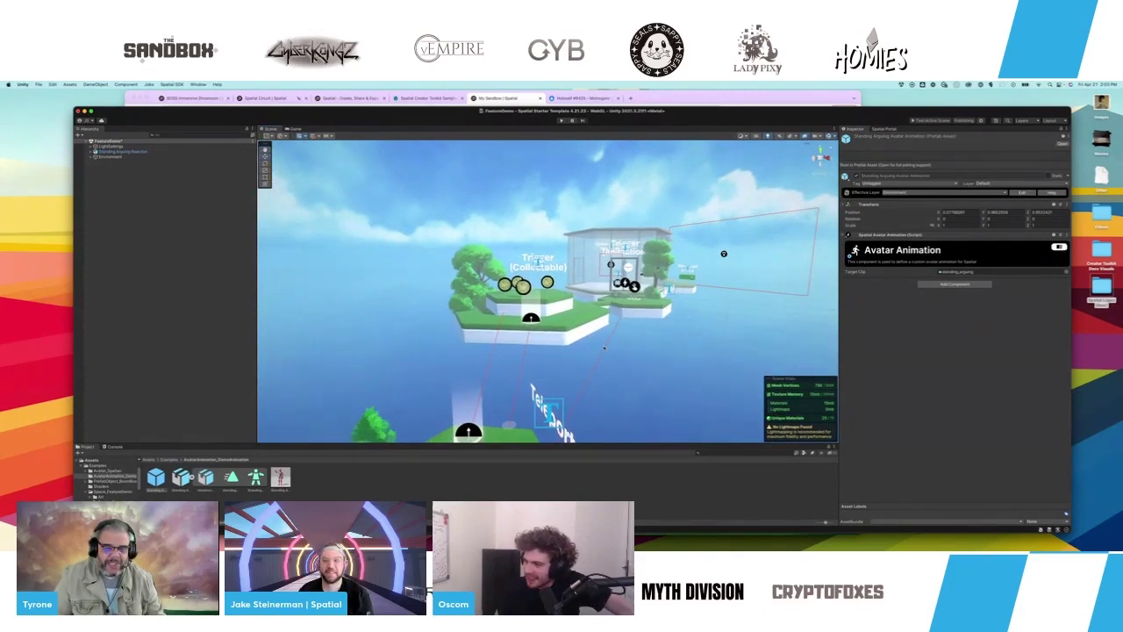